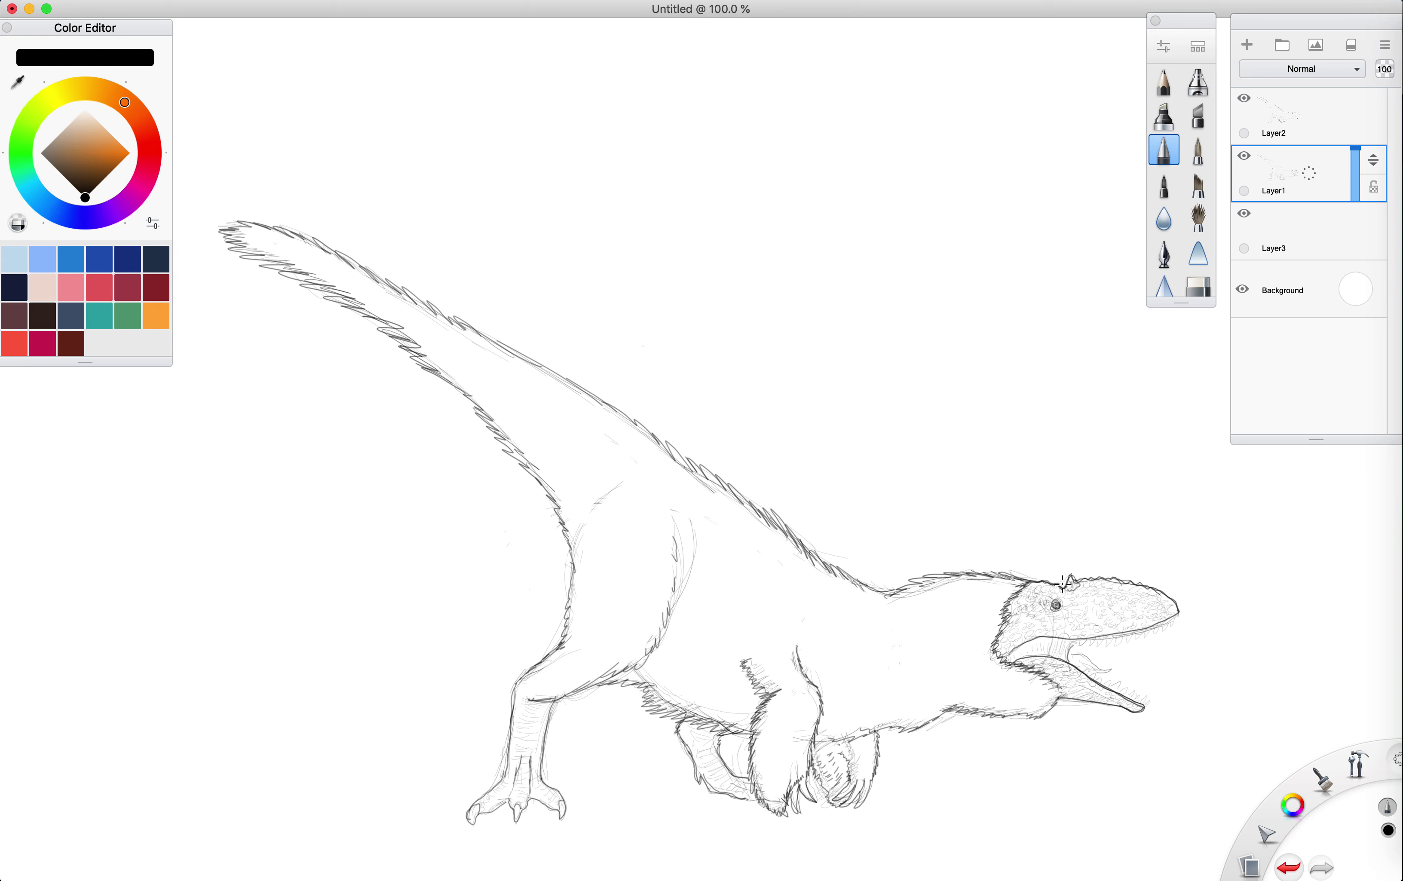
- Ink the small crest and the scale texture across the dinosaur's snout, upper jaw and top of the head on Layer1
mouse_move(1071, 587)
left_mouse_down()
mouse_move(1144, 588)
mouse_move(1133, 576)
mouse_move(1045, 585)
left_mouse_up()
mouse_move(1171, 613)
left_mouse_down()
mouse_move(1162, 596)
mouse_move(1167, 611)
mouse_move(1160, 600)
mouse_move(1152, 617)
left_mouse_up()
left_click_drag(1149, 594, 1154, 592)
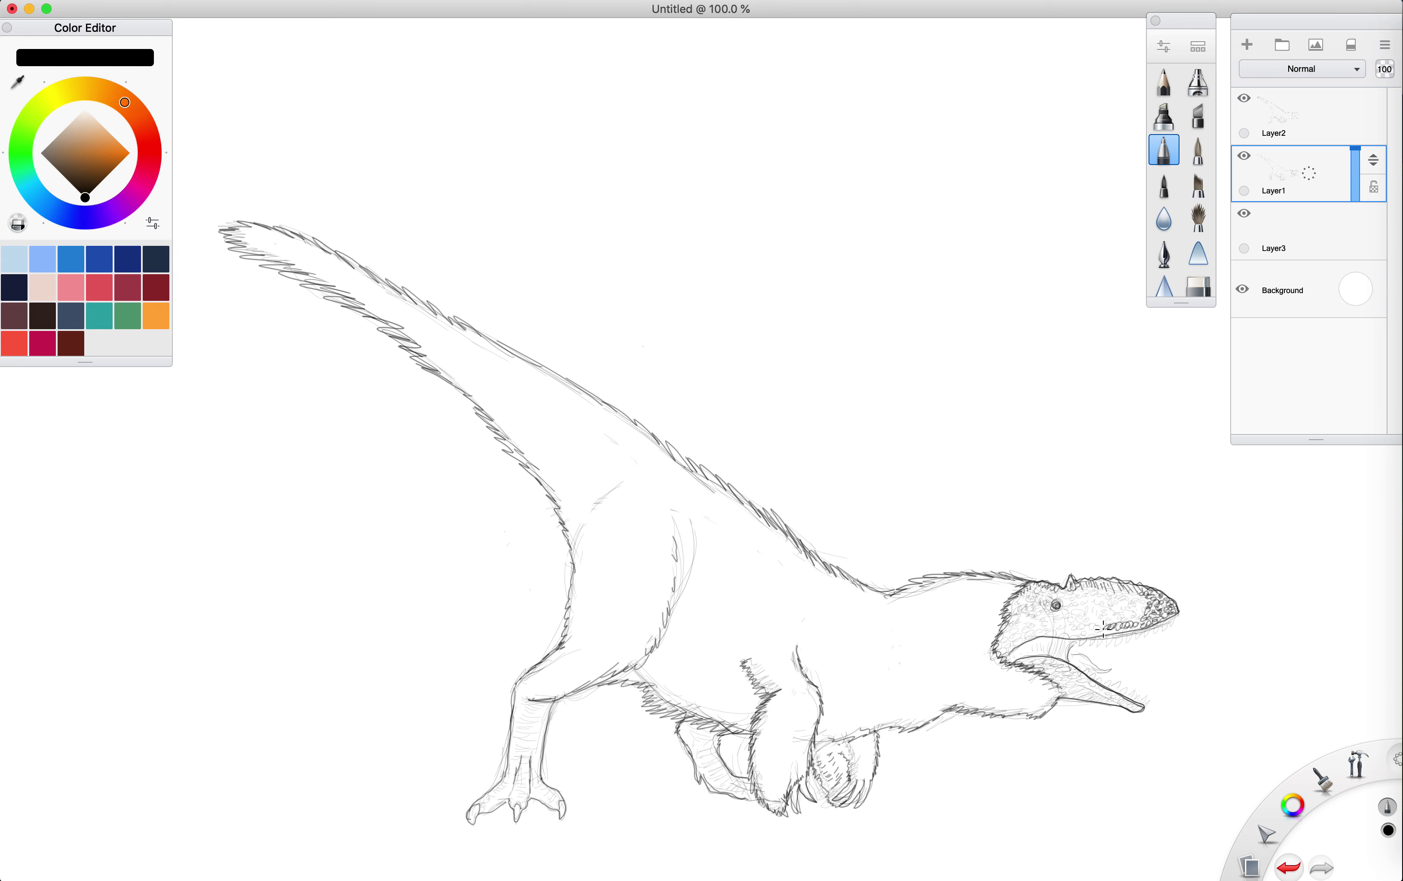
left_click_drag(1103, 629, 1127, 631)
left_click_drag(1082, 634, 1051, 634)
mouse_move(1130, 614)
left_mouse_down()
mouse_move(1133, 598)
mouse_move(1140, 615)
mouse_move(1092, 588)
left_mouse_up()
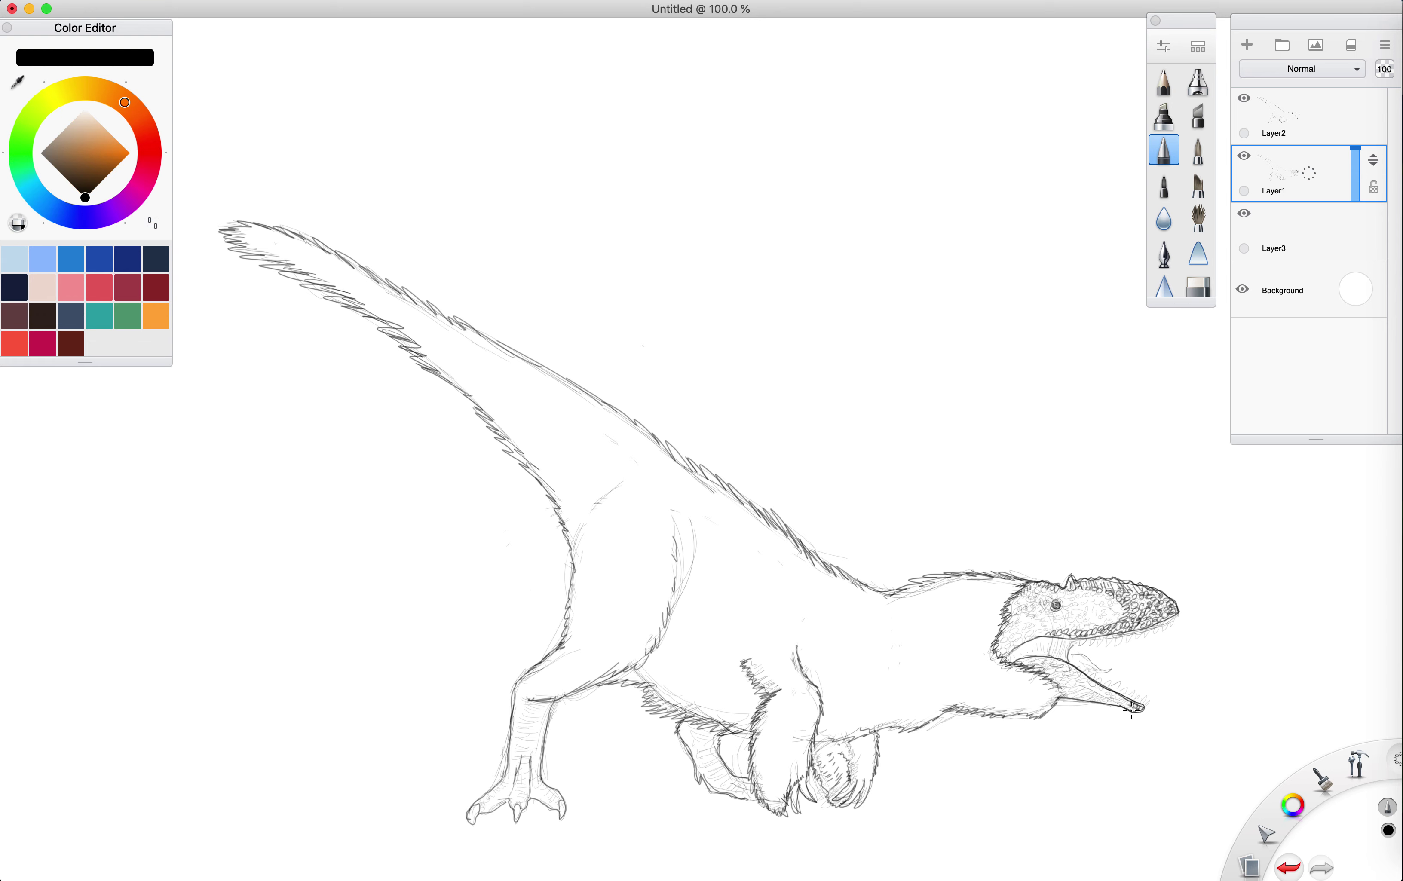
- Ink the scale texture along the dinosaur's lower jaw, from its tip back to the mouth corner
mouse_move(1131, 710)
left_mouse_down()
mouse_move(1063, 687)
mouse_move(1105, 692)
mouse_move(1057, 662)
left_mouse_up()
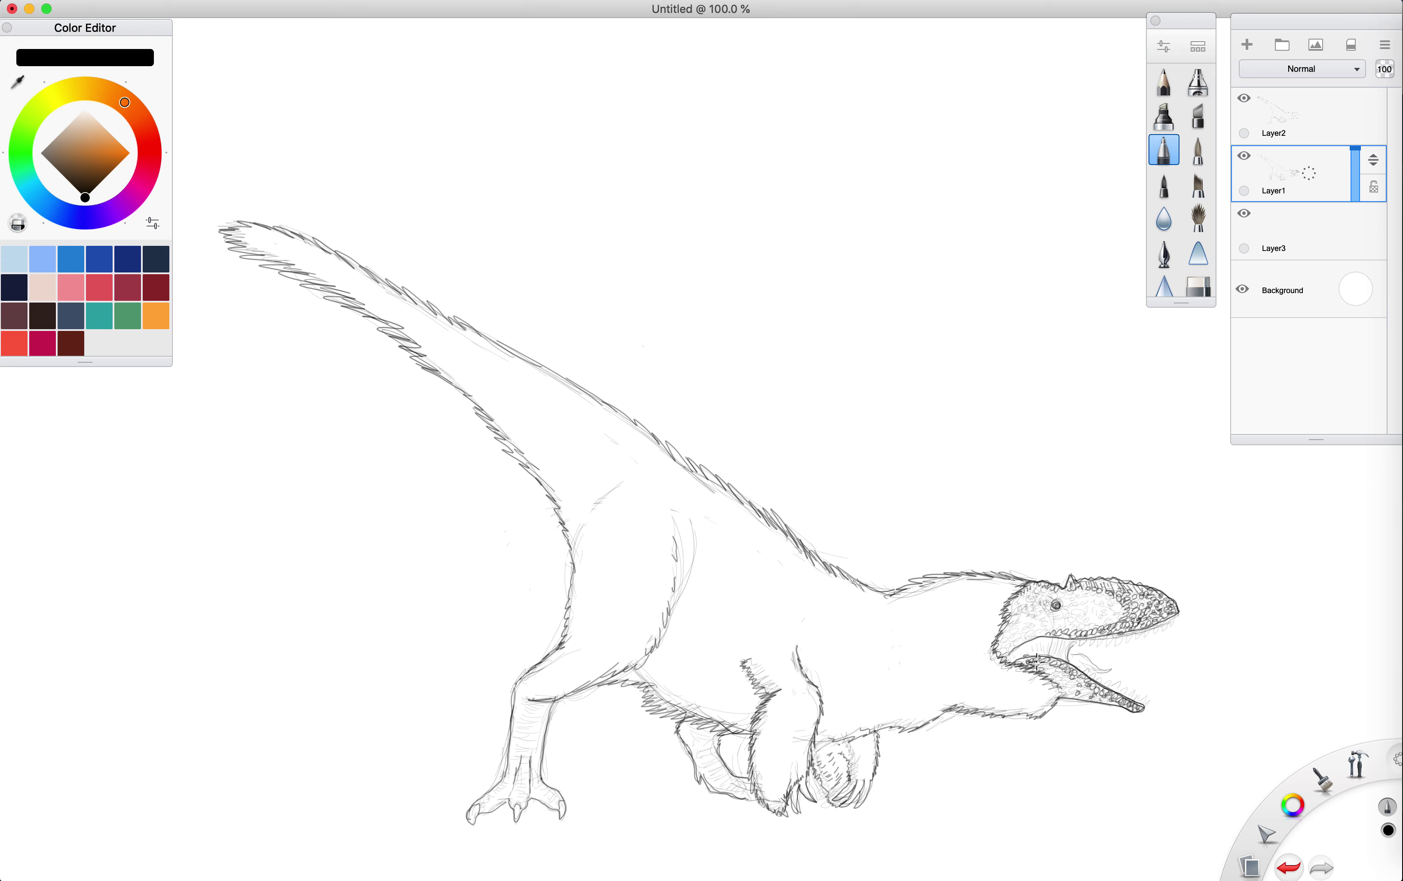
left_click_drag(1036, 661, 1098, 697)
left_click_drag(1063, 656, 1018, 655)
- Draw pointed teeth along the upper and lower jaws and outline the tongue inside the open mouth
left_click_drag(1145, 611, 1170, 621)
left_click_drag(1096, 639, 1168, 620)
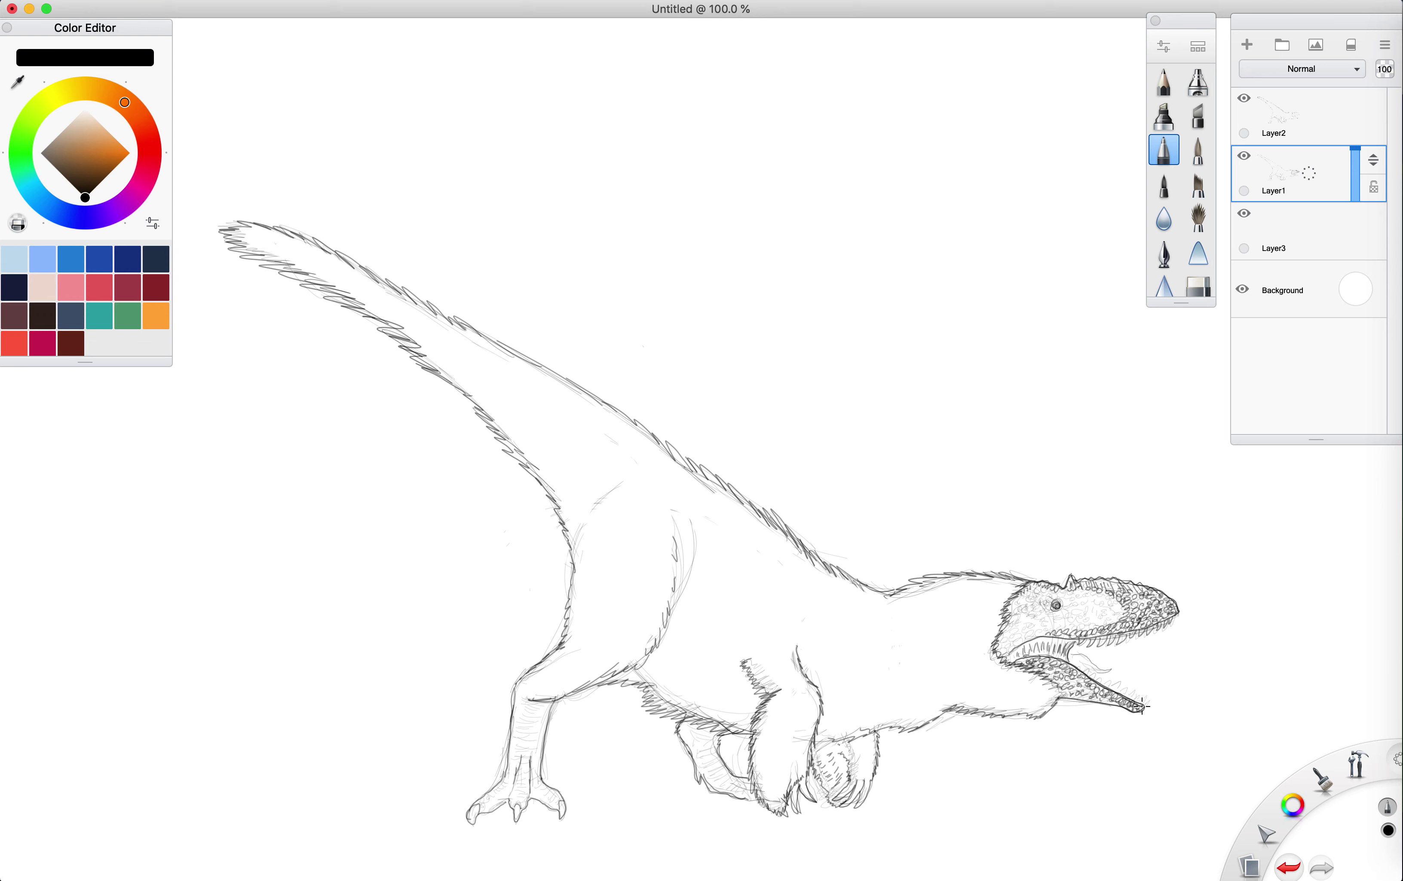
left_click_drag(1145, 703, 1138, 699)
left_click_drag(1114, 667, 1105, 676)
left_click_drag(1075, 657, 1096, 664)
- Fill the tail, hips and upper back on Layer3 with flat dark grey-brown, using a solid paintbrush
left_click(1287, 233)
left_click(1198, 150)
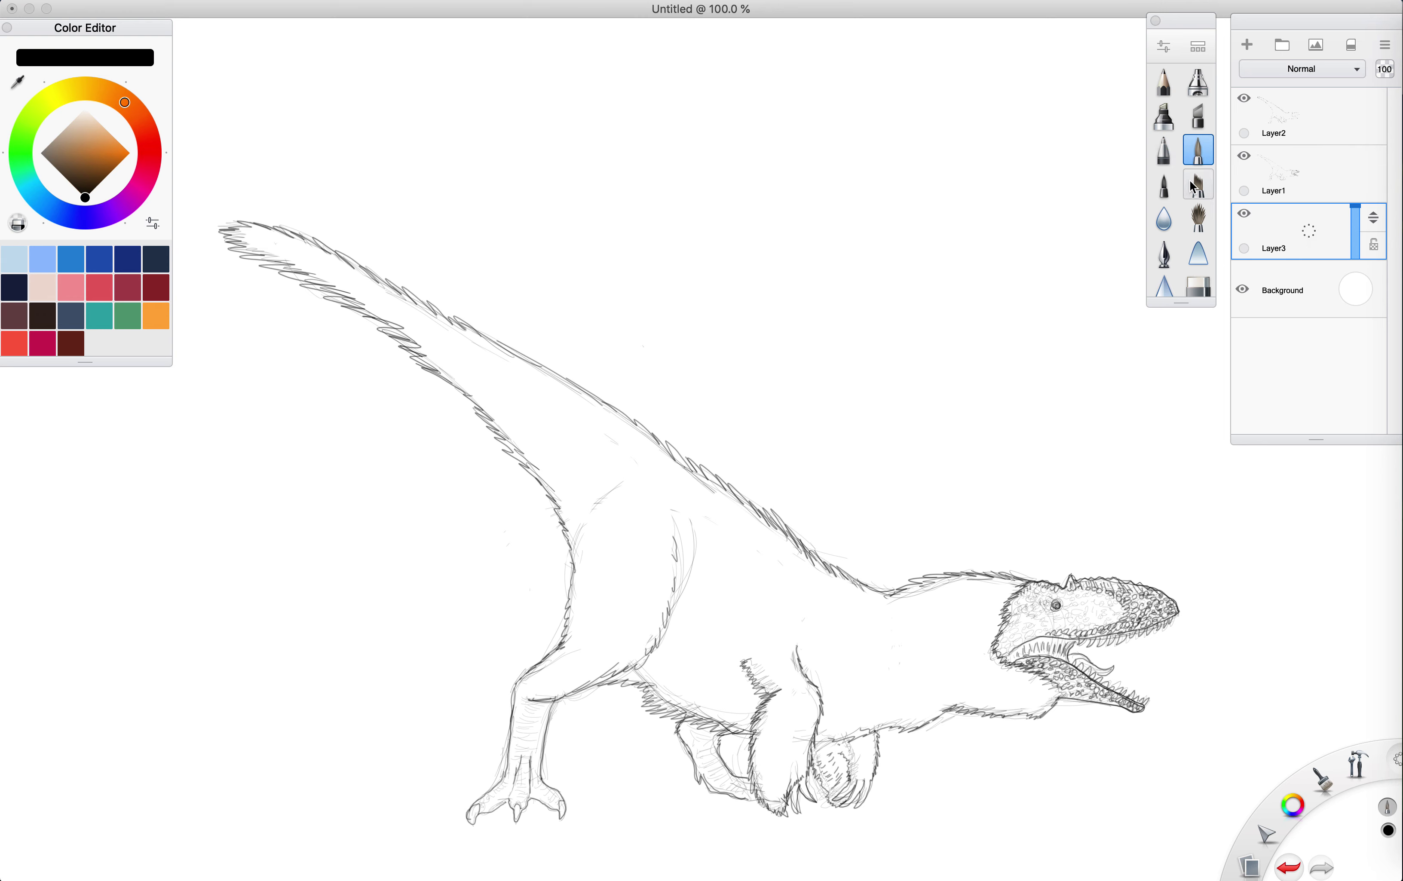
left_click(1163, 47)
left_click_drag(470, 320, 475, 319)
left_click(436, 95)
left_click(61, 173)
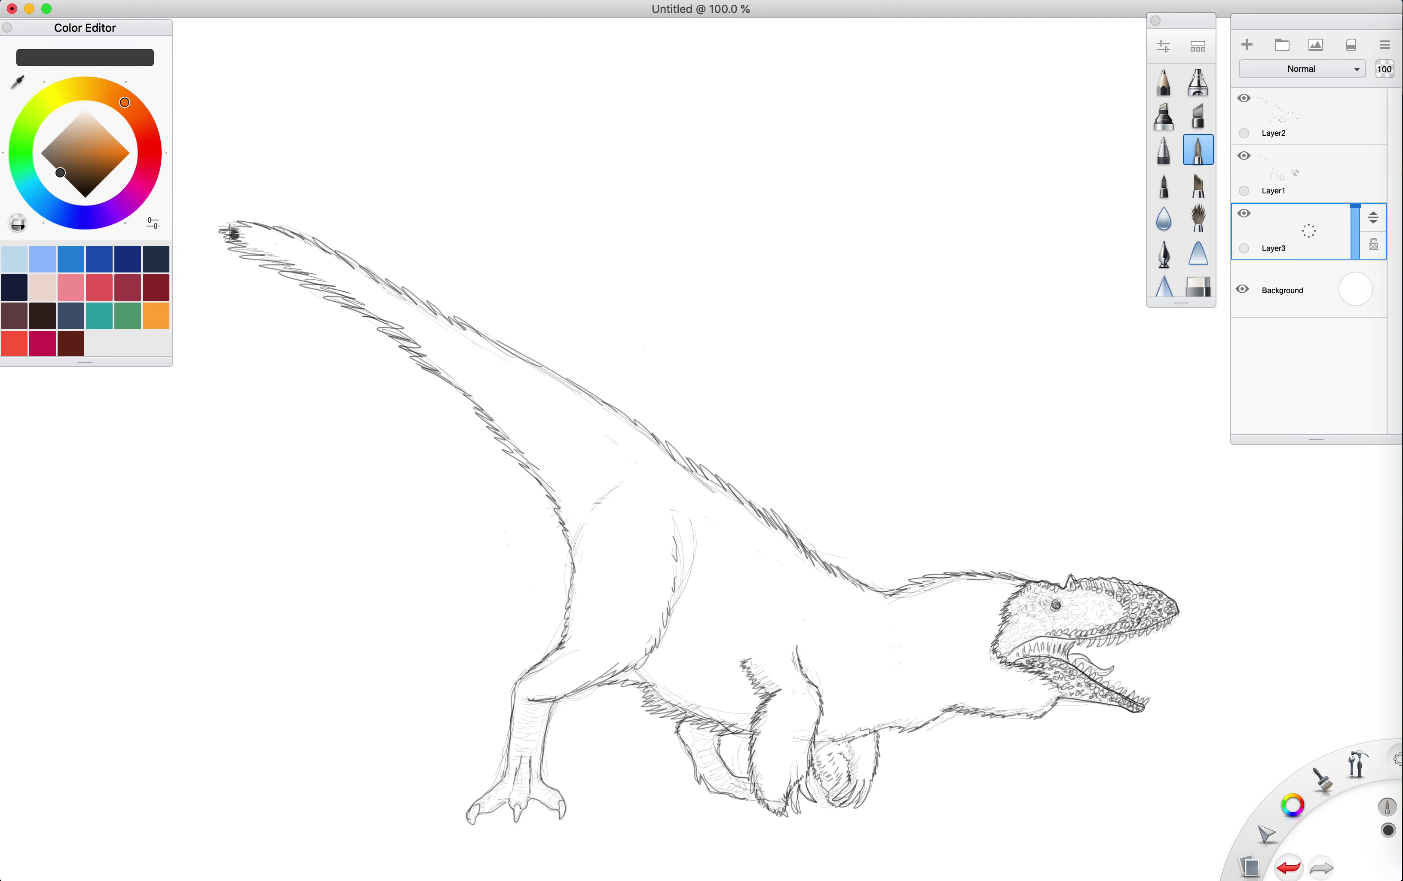
left_click(58, 164)
mouse_move(318, 274)
left_mouse_down()
mouse_move(262, 269)
mouse_move(373, 295)
mouse_move(312, 288)
mouse_move(376, 298)
mouse_move(332, 303)
mouse_move(431, 336)
left_mouse_up()
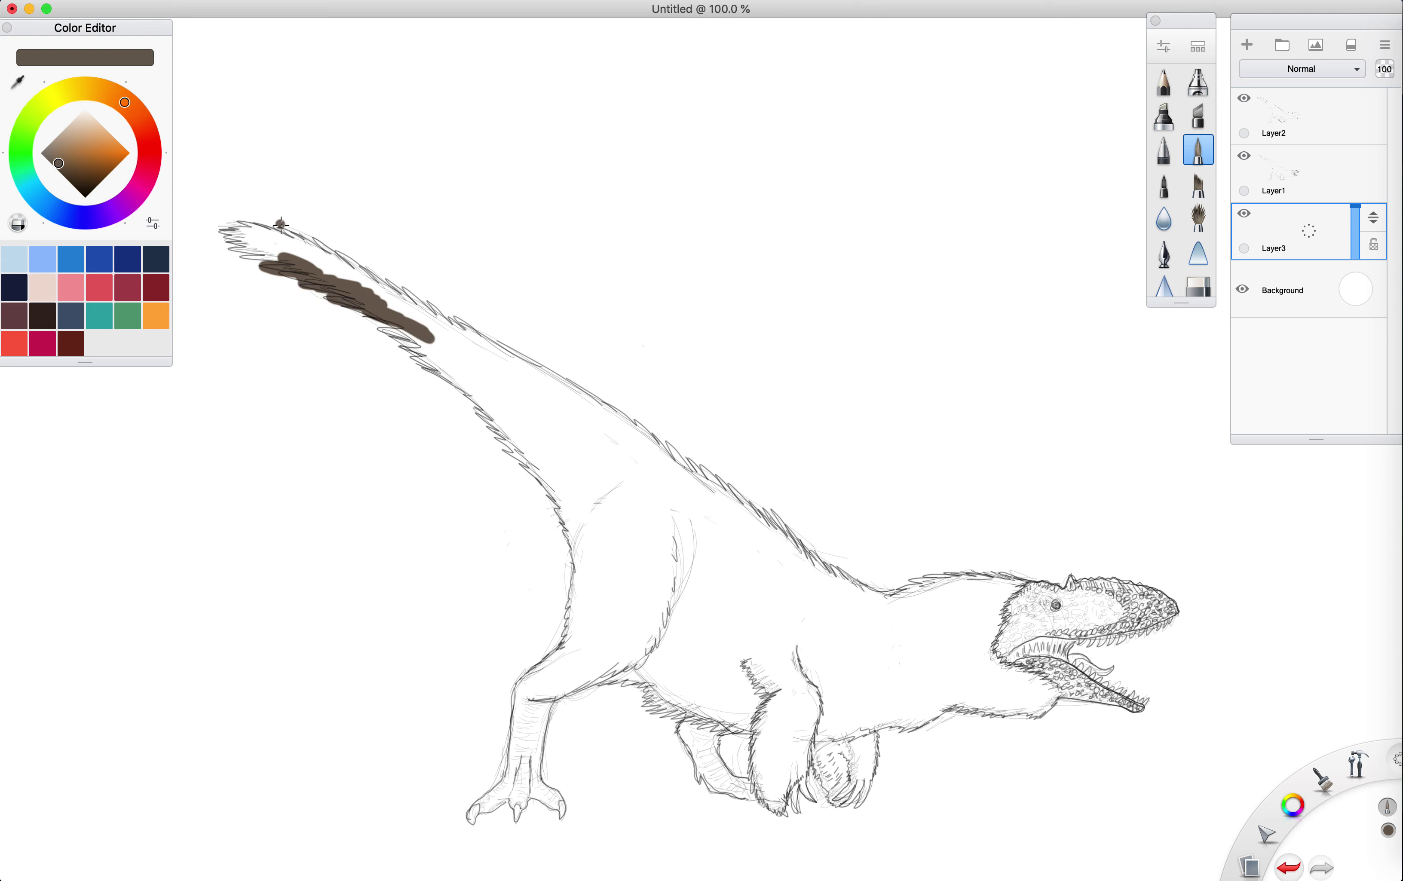
mouse_move(293, 264)
left_mouse_down()
mouse_move(222, 232)
mouse_move(288, 247)
mouse_move(236, 223)
mouse_move(300, 235)
mouse_move(500, 362)
left_mouse_up()
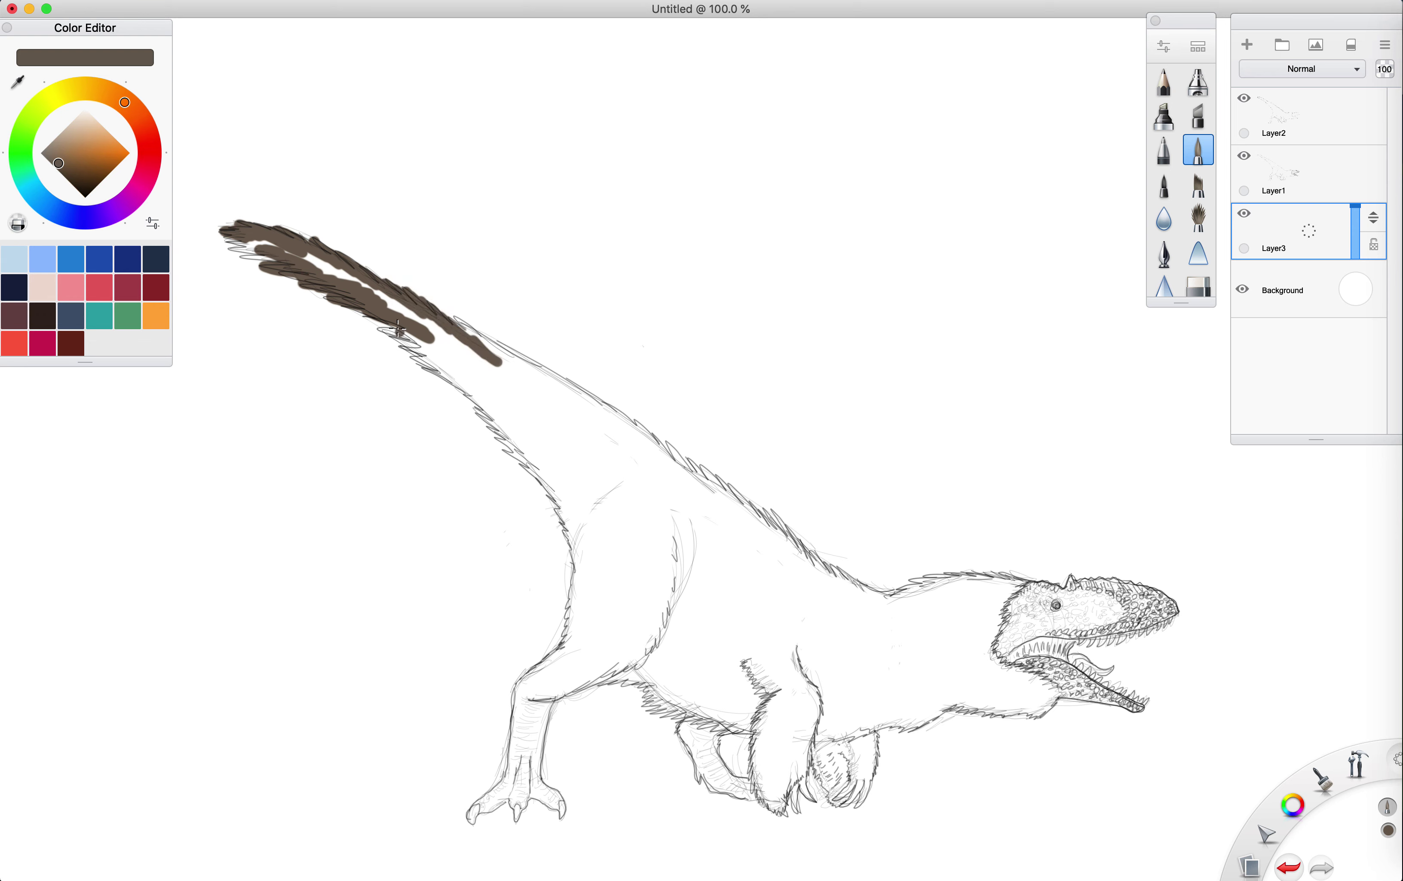
mouse_move(316, 269)
left_mouse_down()
mouse_move(346, 279)
mouse_move(256, 242)
left_mouse_up()
mouse_move(378, 297)
left_mouse_down()
mouse_move(513, 389)
mouse_move(553, 408)
mouse_move(541, 386)
mouse_move(661, 460)
mouse_move(560, 387)
mouse_move(510, 372)
mouse_move(641, 472)
mouse_move(667, 472)
mouse_move(589, 452)
mouse_move(649, 507)
mouse_move(422, 337)
mouse_move(559, 461)
mouse_move(443, 356)
mouse_move(591, 527)
mouse_move(512, 426)
mouse_move(617, 524)
mouse_move(617, 489)
mouse_move(644, 516)
mouse_move(697, 496)
mouse_move(676, 467)
mouse_move(810, 586)
mouse_move(746, 527)
mouse_move(771, 544)
mouse_move(831, 620)
left_mouse_up()
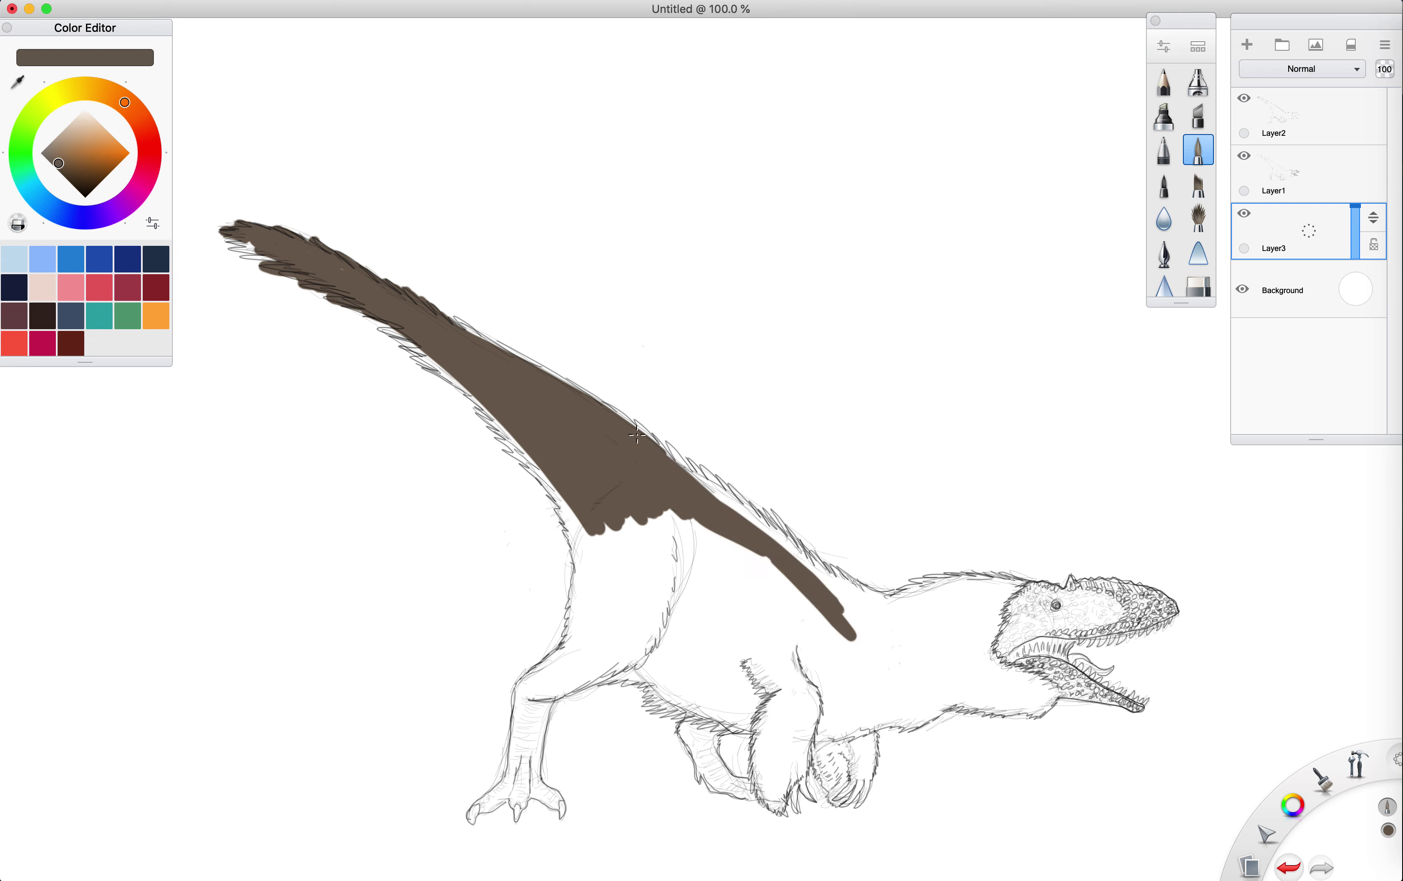
- Fill the thigh, knee, belly and flank with the same dark grey-brown, up to the front arm
mouse_move(617, 518)
left_mouse_down()
mouse_move(584, 624)
mouse_move(581, 611)
mouse_move(604, 559)
mouse_move(587, 638)
mouse_move(607, 634)
mouse_move(533, 685)
mouse_move(619, 646)
left_mouse_up()
mouse_move(618, 659)
left_mouse_down()
mouse_move(583, 679)
mouse_move(635, 618)
mouse_move(608, 637)
left_mouse_up()
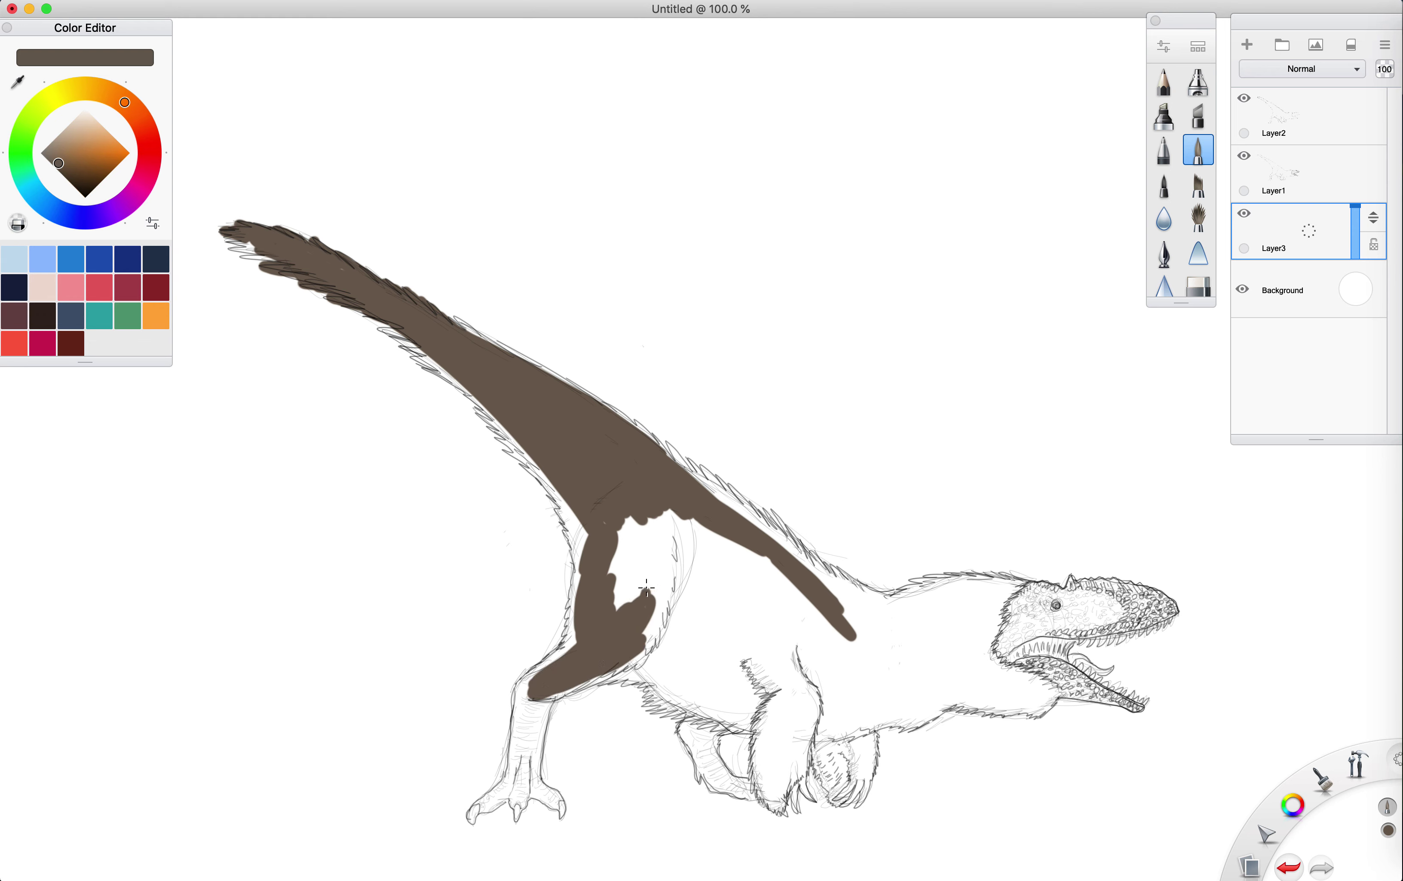
mouse_move(647, 589)
left_mouse_down()
mouse_move(647, 638)
mouse_move(652, 580)
mouse_move(624, 600)
mouse_move(640, 524)
mouse_move(620, 576)
left_mouse_up()
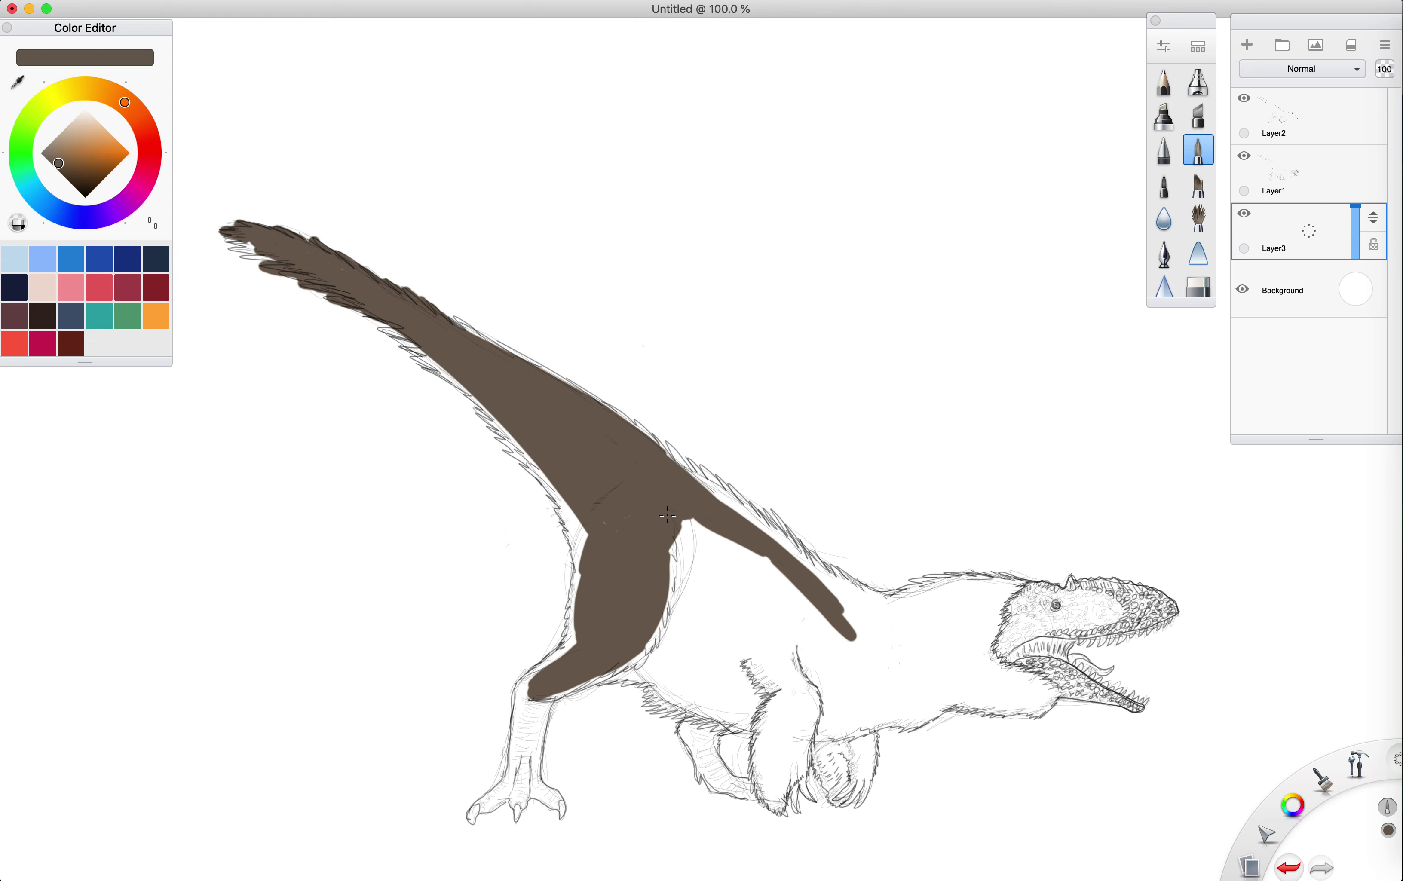
left_click_drag(553, 670, 562, 655)
left_click(635, 667)
mouse_move(578, 683)
left_mouse_down()
mouse_move(656, 679)
mouse_move(750, 721)
mouse_move(762, 701)
mouse_move(743, 668)
mouse_move(792, 653)
mouse_move(819, 687)
mouse_move(838, 686)
mouse_move(845, 628)
mouse_move(834, 684)
mouse_move(843, 636)
mouse_move(819, 672)
mouse_move(827, 687)
mouse_move(812, 644)
mouse_move(764, 651)
mouse_move(804, 606)
mouse_move(712, 658)
mouse_move(753, 692)
mouse_move(750, 717)
mouse_move(695, 687)
mouse_move(594, 675)
mouse_move(700, 671)
left_mouse_up()
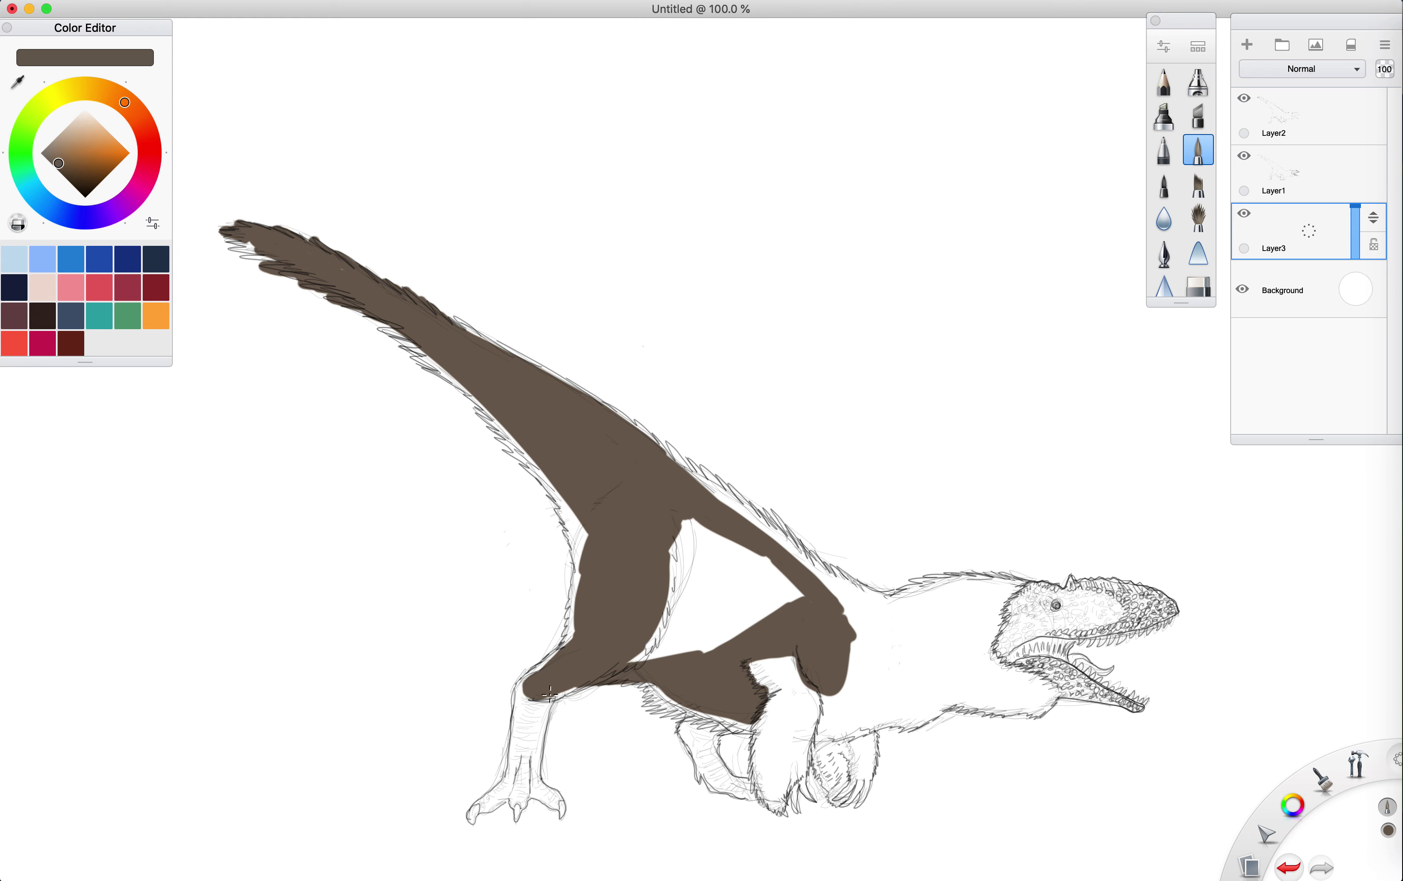
mouse_move(550, 694)
left_mouse_down()
mouse_move(562, 691)
mouse_move(537, 673)
left_mouse_up()
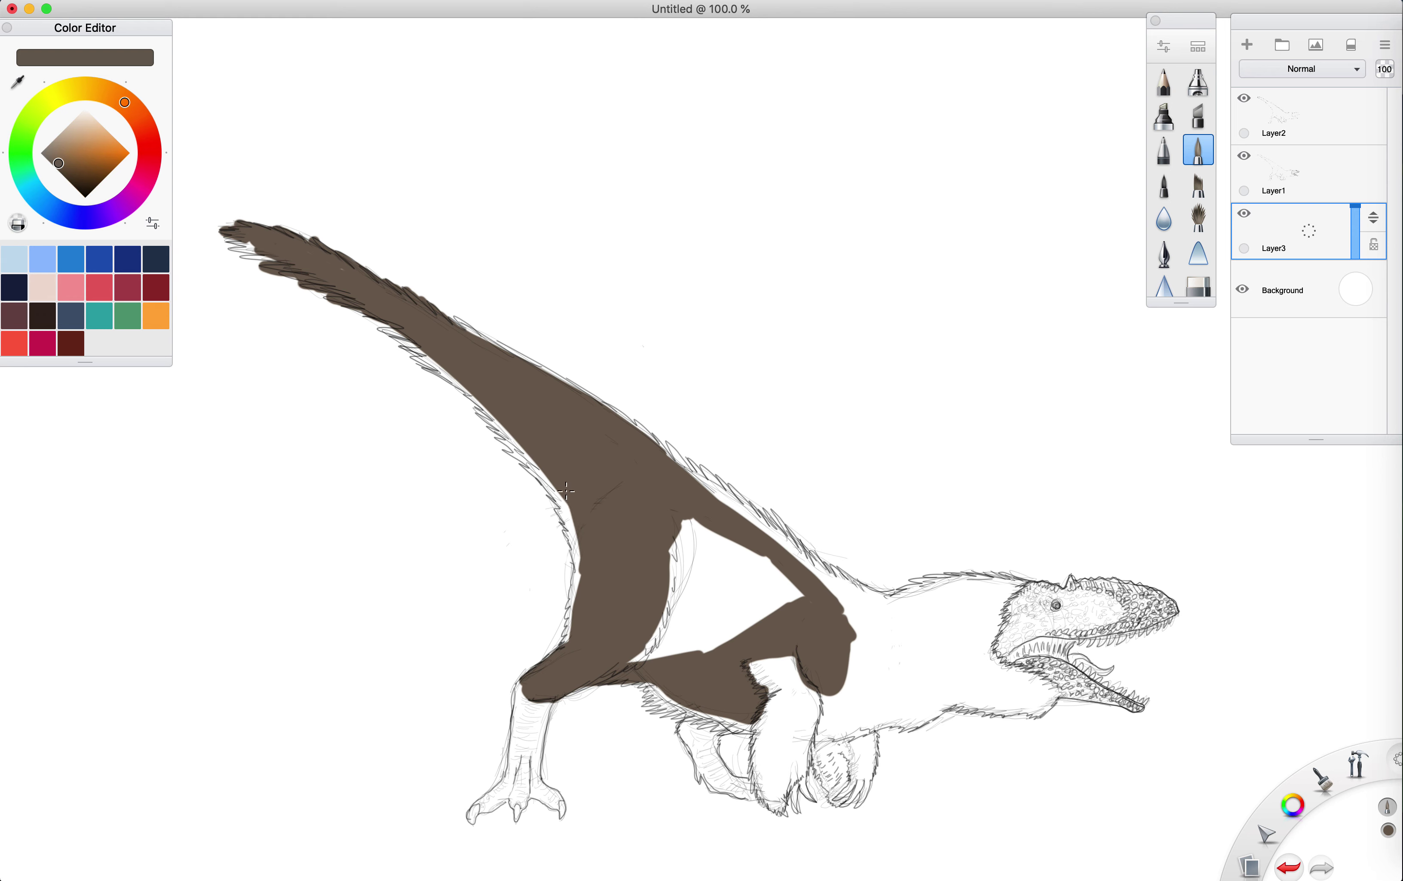
mouse_move(669, 555)
left_mouse_down()
mouse_move(687, 539)
mouse_move(685, 513)
mouse_move(700, 588)
mouse_move(717, 594)
mouse_move(738, 560)
mouse_move(761, 580)
mouse_move(757, 560)
mouse_move(792, 594)
mouse_move(770, 560)
mouse_move(719, 632)
mouse_move(694, 618)
mouse_move(679, 638)
mouse_move(642, 639)
left_mouse_up()
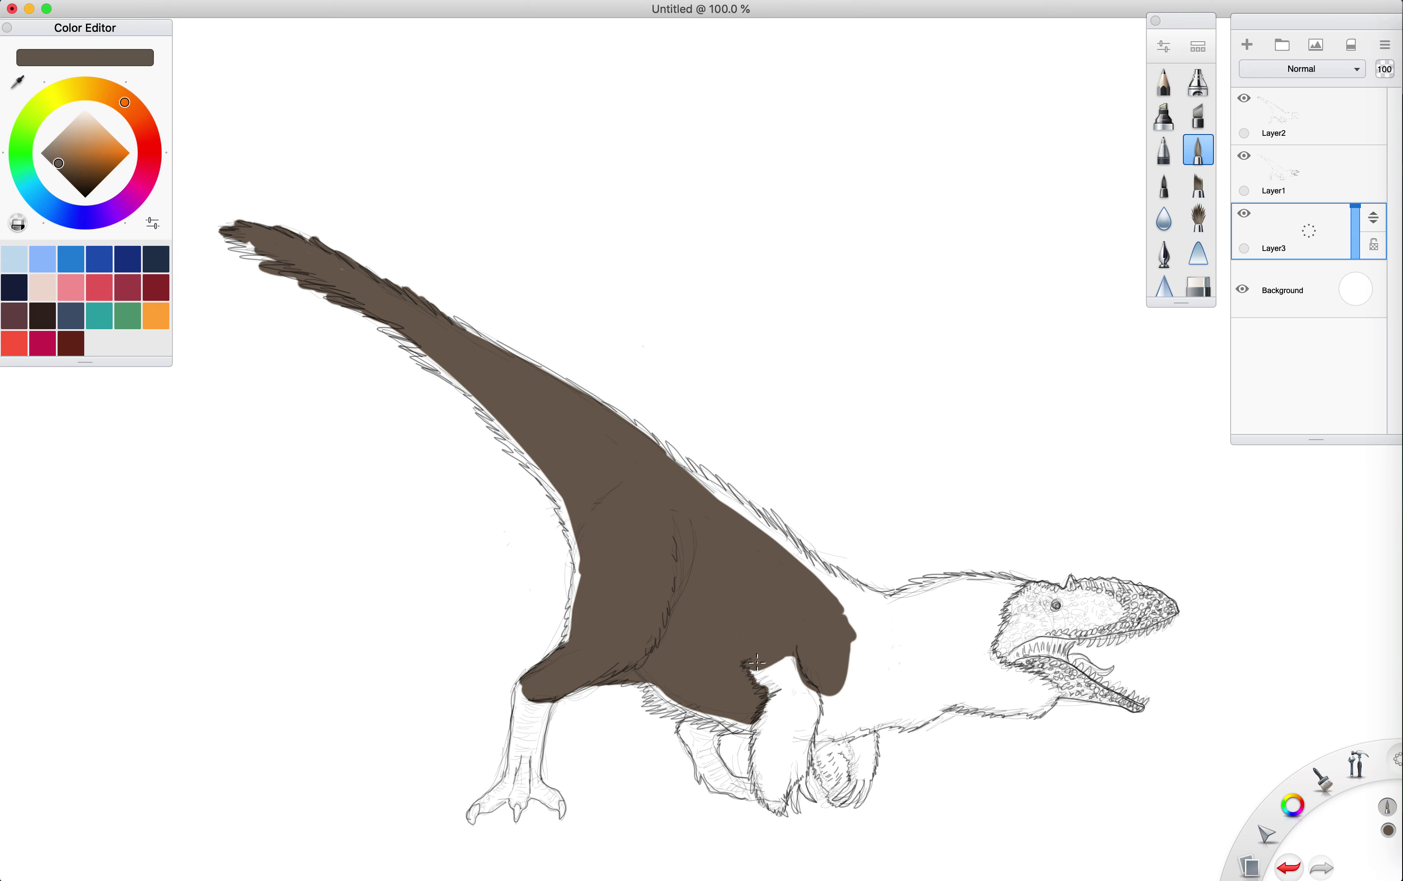
- Fill the near arm, chest, neck and throat with the dark grey-brown base, stopping at the head
mouse_move(757, 663)
left_mouse_down()
mouse_move(757, 684)
mouse_move(812, 688)
mouse_move(769, 706)
mouse_move(845, 705)
mouse_move(766, 714)
mouse_move(812, 712)
mouse_move(757, 754)
mouse_move(768, 781)
mouse_move(787, 757)
mouse_move(792, 769)
mouse_move(805, 734)
mouse_move(871, 724)
mouse_move(892, 716)
mouse_move(830, 725)
mouse_move(911, 696)
mouse_move(893, 707)
mouse_move(1053, 694)
mouse_move(977, 666)
mouse_move(986, 606)
mouse_move(984, 653)
left_mouse_up()
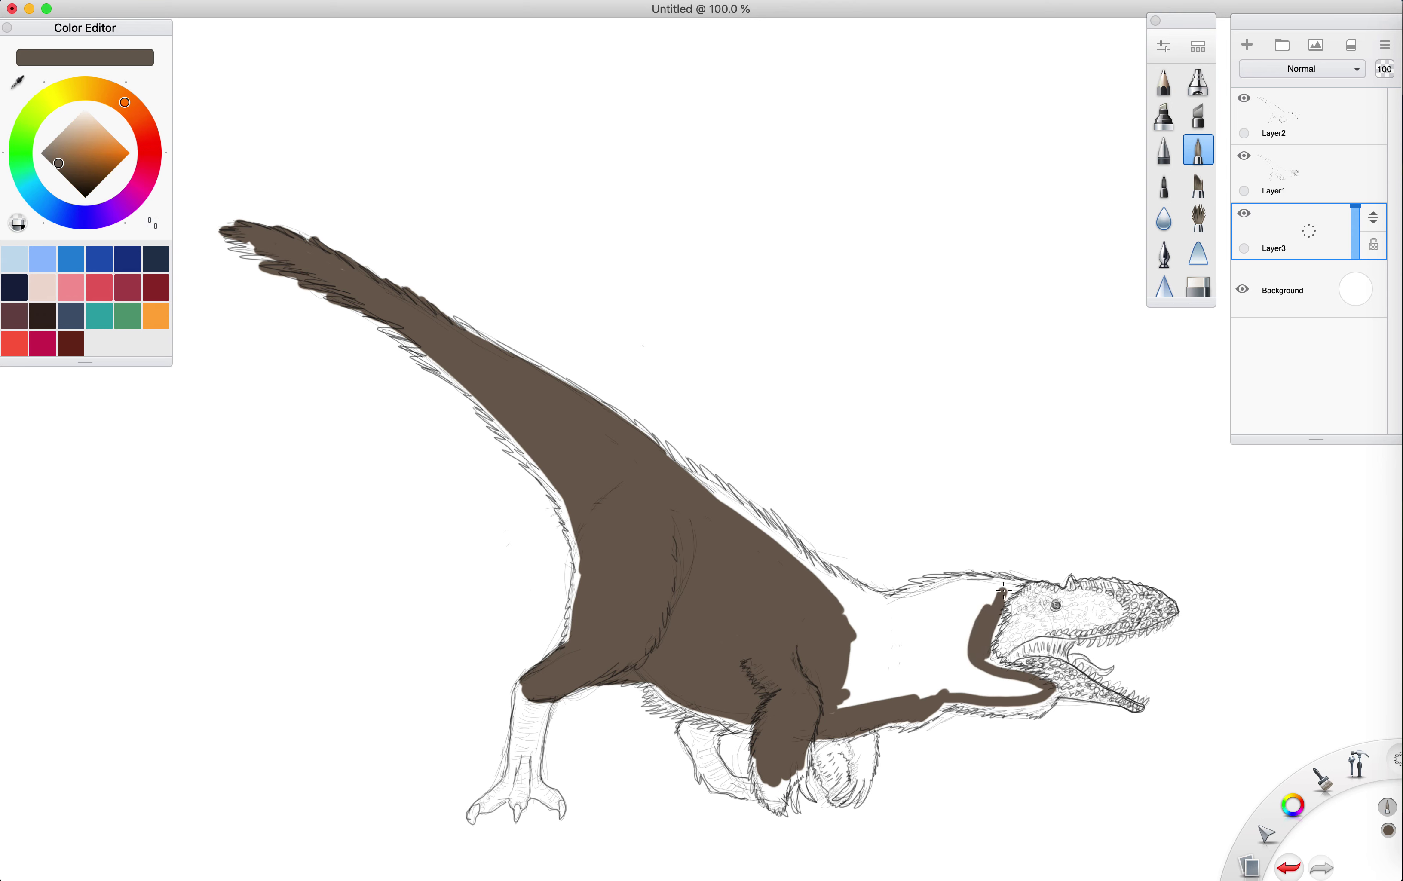
mouse_move(1003, 589)
left_mouse_down()
mouse_move(932, 580)
mouse_move(888, 604)
mouse_move(770, 554)
mouse_move(894, 612)
mouse_move(853, 621)
mouse_move(936, 672)
mouse_move(921, 690)
mouse_move(903, 653)
mouse_move(918, 694)
mouse_move(886, 643)
mouse_move(900, 690)
mouse_move(856, 627)
mouse_move(874, 693)
mouse_move(897, 699)
mouse_move(863, 676)
mouse_move(869, 696)
mouse_move(853, 682)
mouse_move(851, 694)
left_mouse_up()
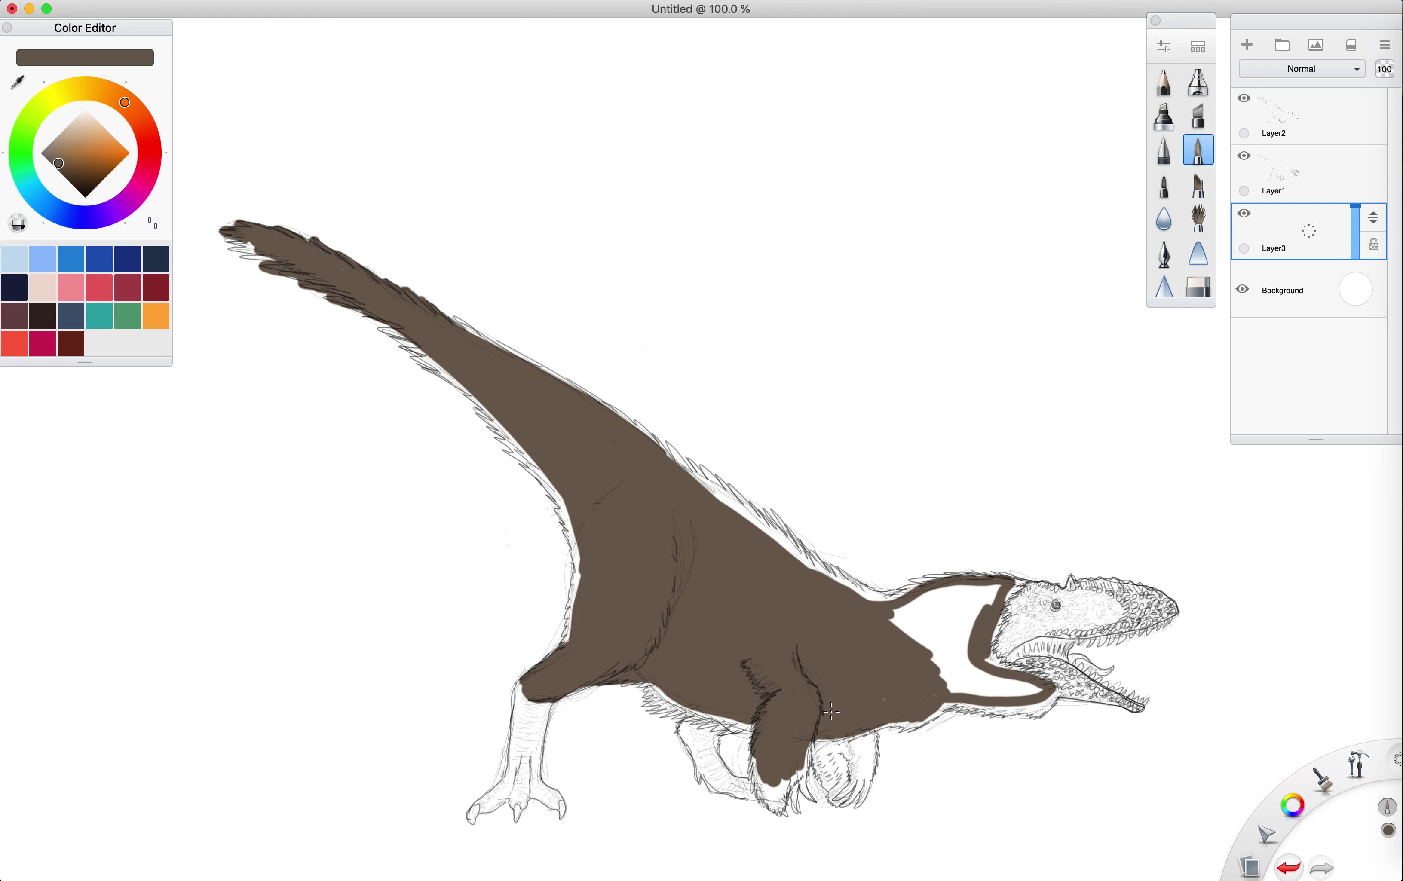
mouse_move(765, 744)
left_mouse_down()
mouse_move(761, 792)
mouse_move(787, 762)
left_mouse_up()
mouse_move(941, 698)
left_mouse_down()
mouse_move(1030, 693)
mouse_move(929, 675)
mouse_move(944, 663)
mouse_move(994, 674)
mouse_move(921, 653)
mouse_move(973, 654)
mouse_move(999, 608)
mouse_move(906, 632)
mouse_move(917, 640)
mouse_move(924, 620)
mouse_move(891, 625)
mouse_move(956, 589)
mouse_move(929, 603)
left_mouse_up()
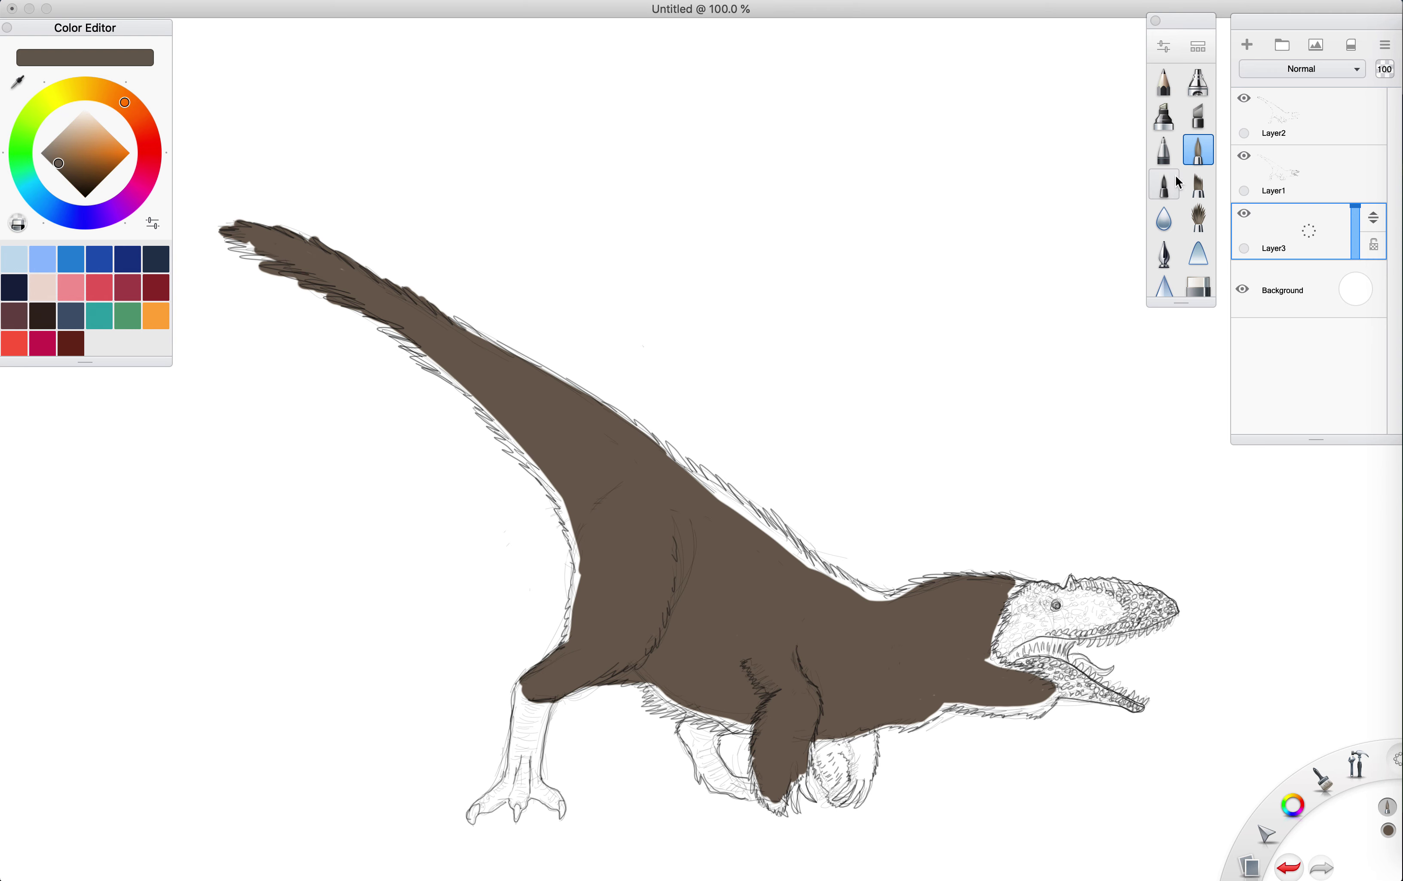
- Add a layer above Layer3 and paint lighter grey-brown bristle strokes along the back, neck and throat
left_click(1286, 239)
left_click(1282, 236)
left_click(1284, 188)
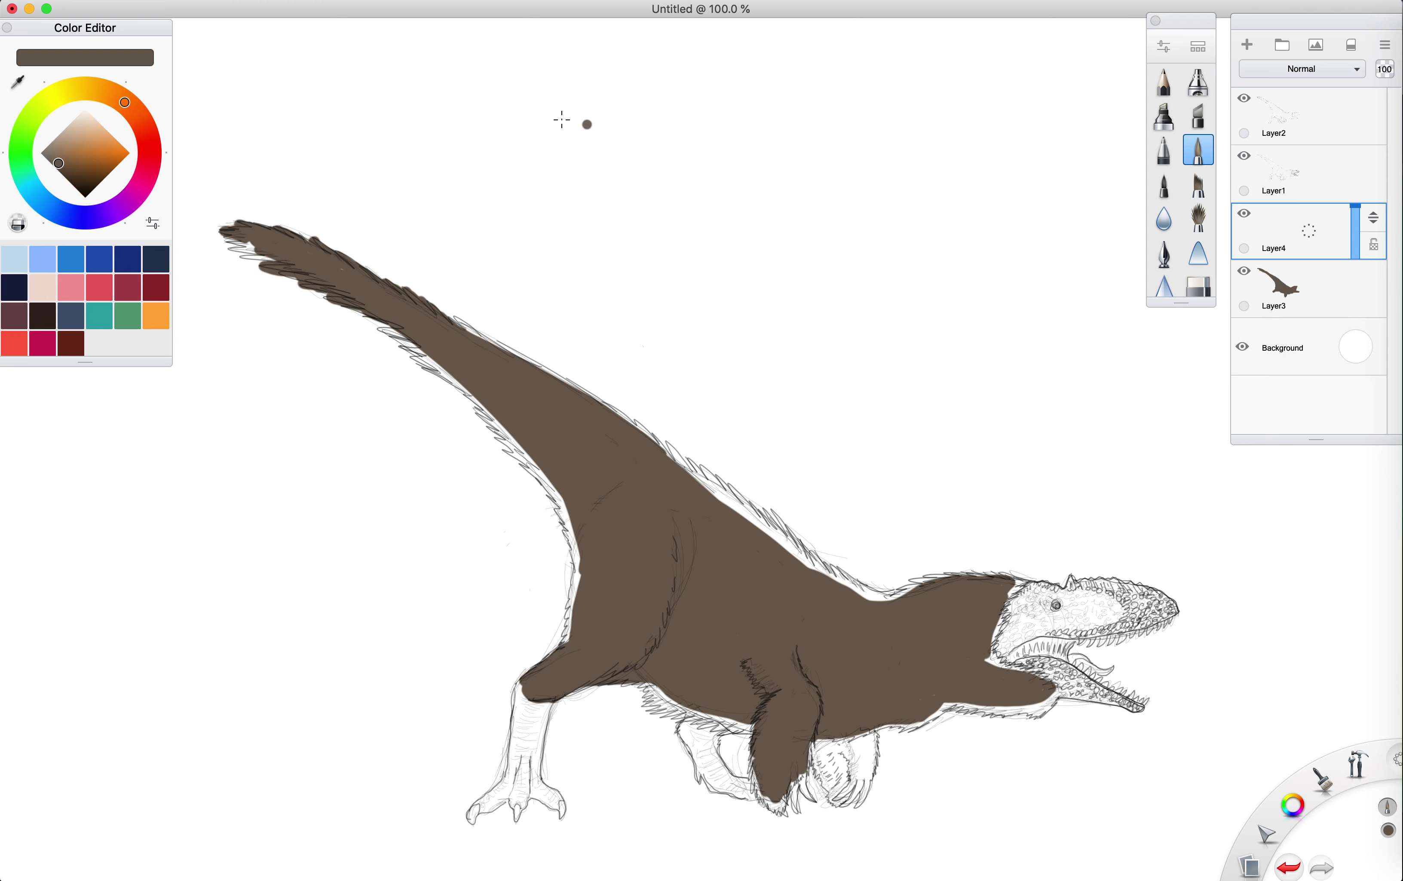
left_click(49, 154)
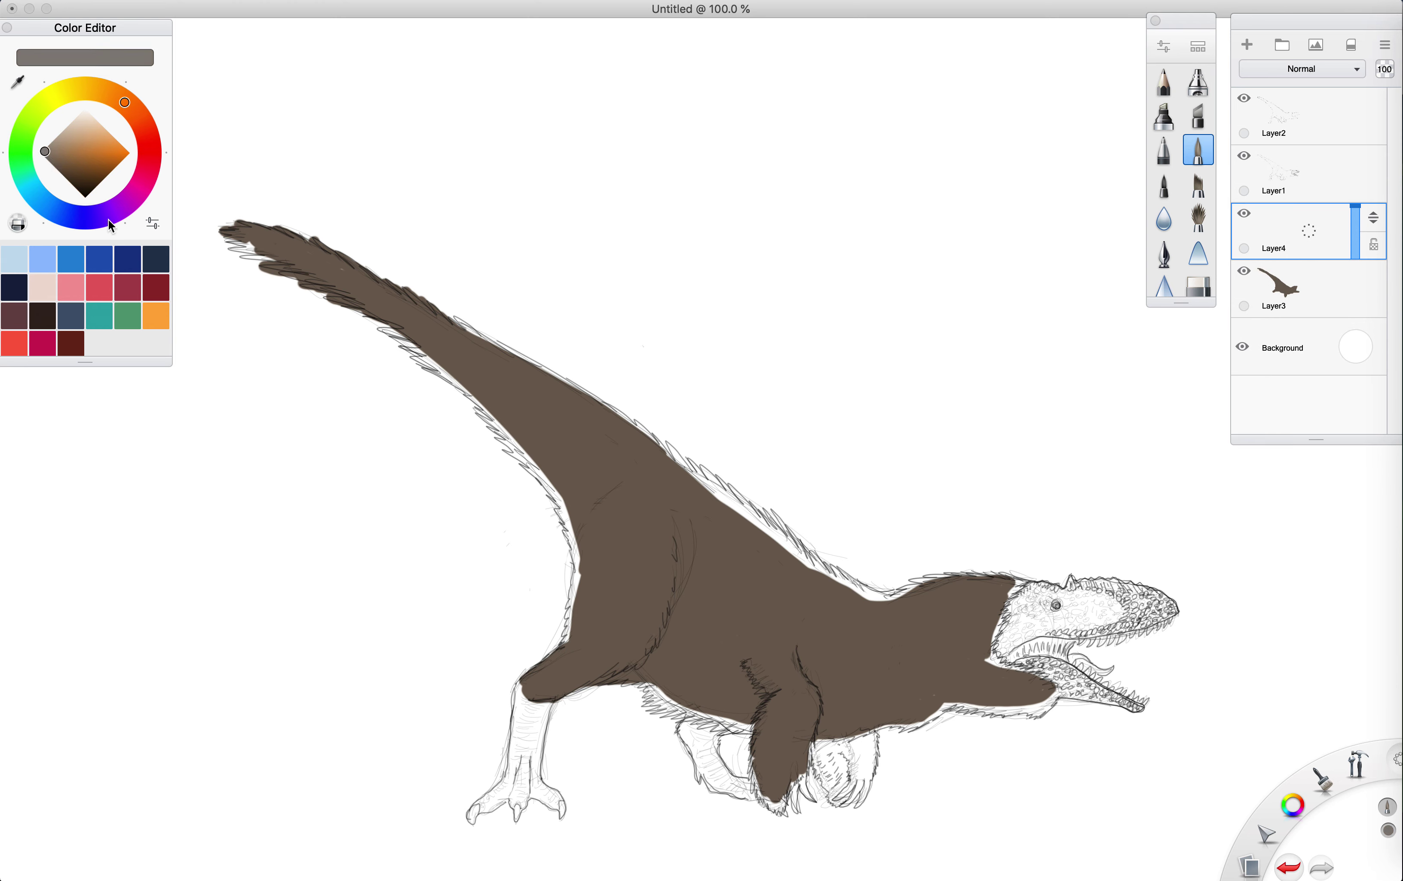
left_click(1198, 184)
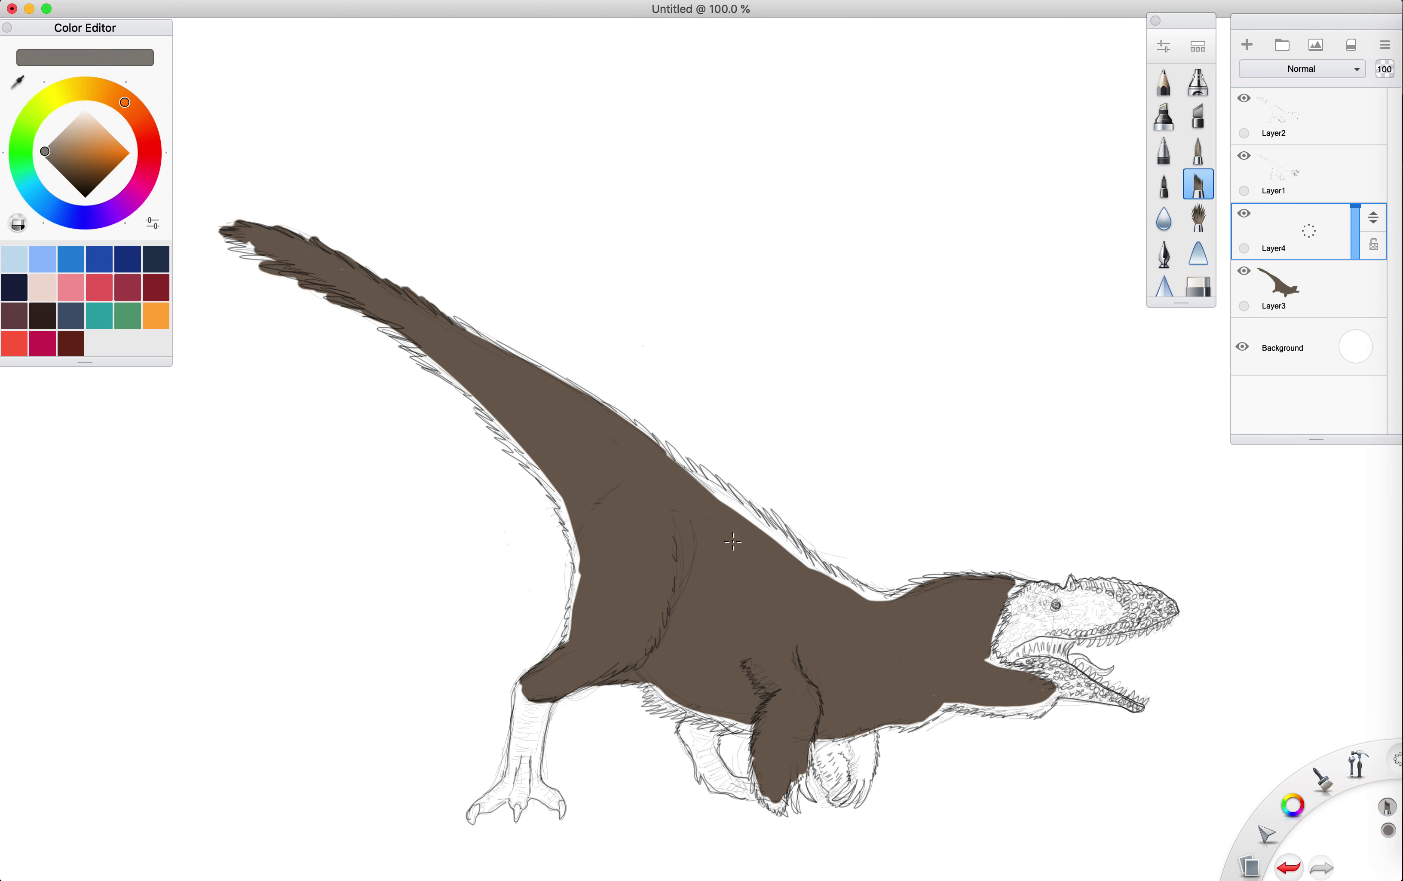
mouse_move(759, 526)
left_mouse_down()
mouse_move(685, 466)
mouse_move(769, 536)
mouse_move(737, 495)
mouse_move(821, 586)
mouse_move(836, 595)
mouse_move(777, 543)
mouse_move(877, 609)
mouse_move(848, 582)
left_mouse_up()
mouse_move(940, 595)
left_mouse_down()
mouse_move(979, 579)
mouse_move(871, 605)
mouse_move(1001, 595)
mouse_move(952, 558)
mouse_move(986, 585)
mouse_move(949, 592)
mouse_move(981, 591)
left_mouse_up()
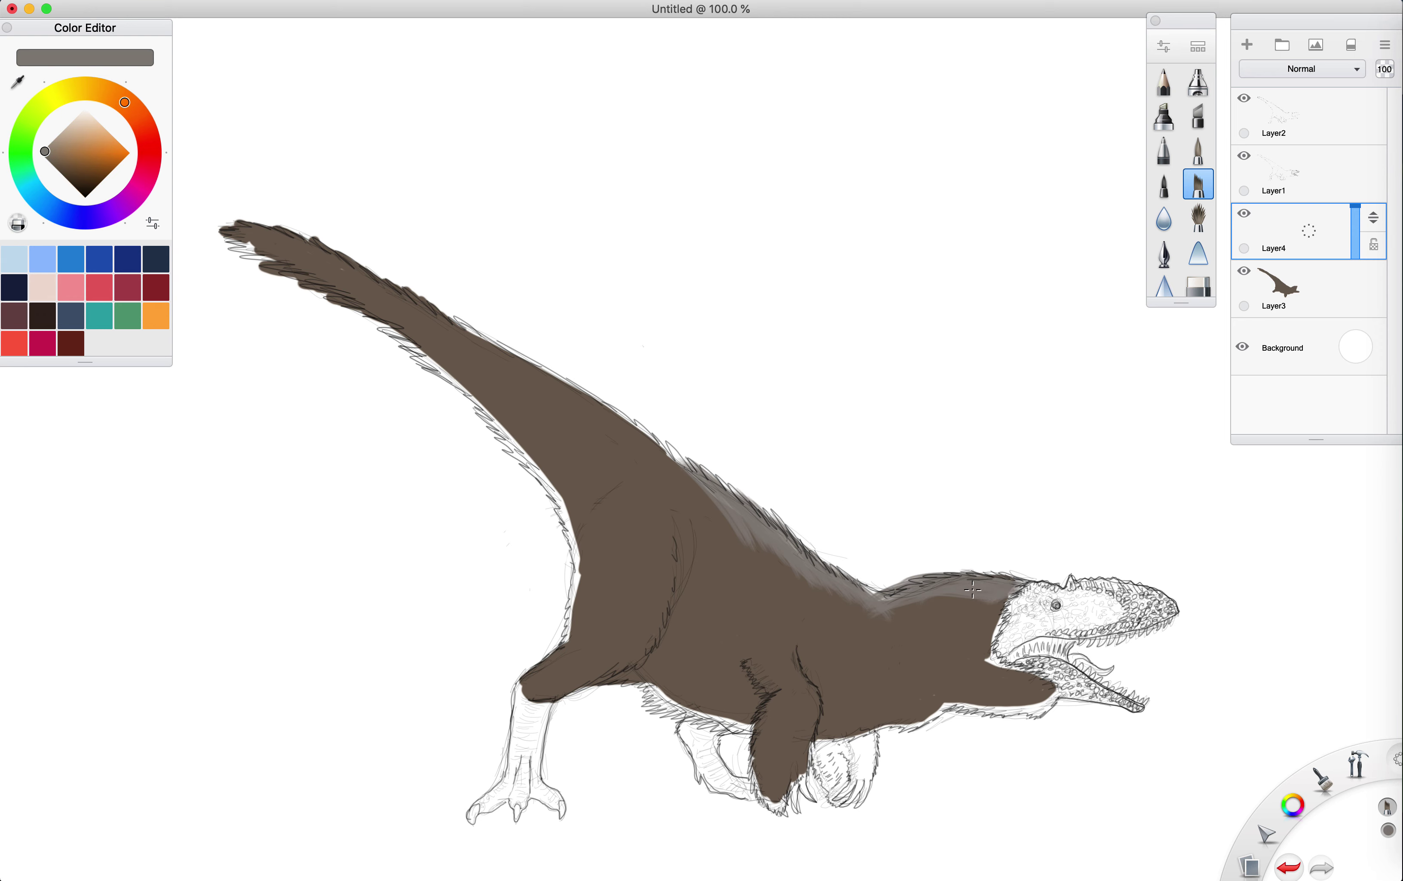
mouse_move(987, 616)
left_mouse_down()
mouse_move(991, 605)
mouse_move(967, 641)
mouse_move(1002, 624)
mouse_move(990, 650)
mouse_move(965, 662)
mouse_move(999, 661)
mouse_move(961, 667)
mouse_move(997, 661)
mouse_move(1043, 690)
mouse_move(964, 687)
mouse_move(1048, 710)
left_mouse_up()
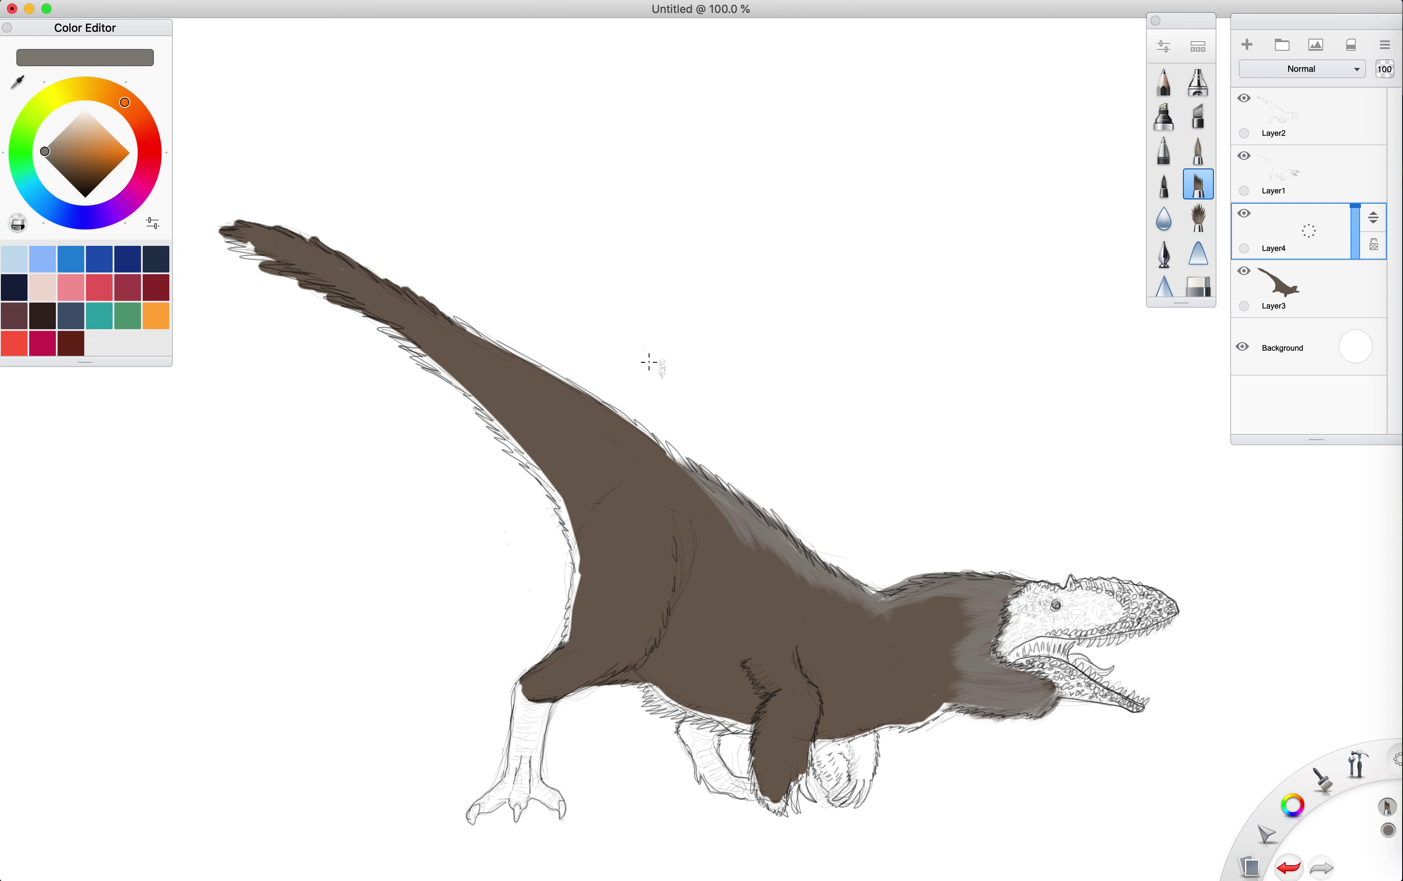
- Brush neutral grey feather strokes over the neck, chest and shoulder, extending them back onto the front flank
left_click(48, 146)
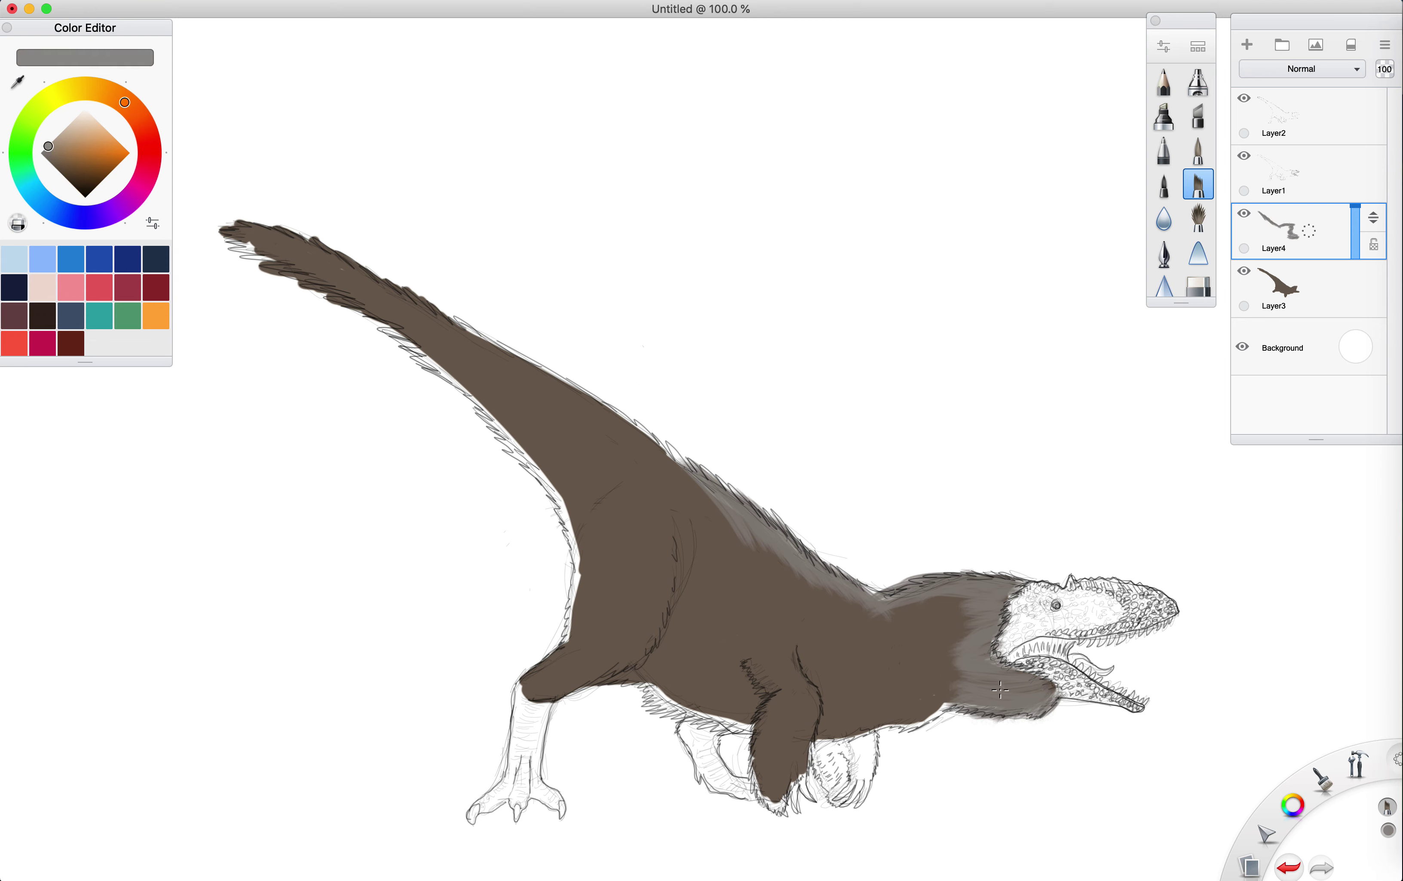
mouse_move(960, 696)
left_mouse_down()
mouse_move(897, 721)
mouse_move(909, 728)
mouse_move(830, 727)
mouse_move(944, 688)
mouse_move(903, 699)
mouse_move(944, 676)
mouse_move(885, 670)
mouse_move(956, 659)
mouse_move(895, 653)
mouse_move(955, 636)
mouse_move(886, 627)
mouse_move(961, 618)
mouse_move(888, 613)
mouse_move(942, 598)
left_mouse_up()
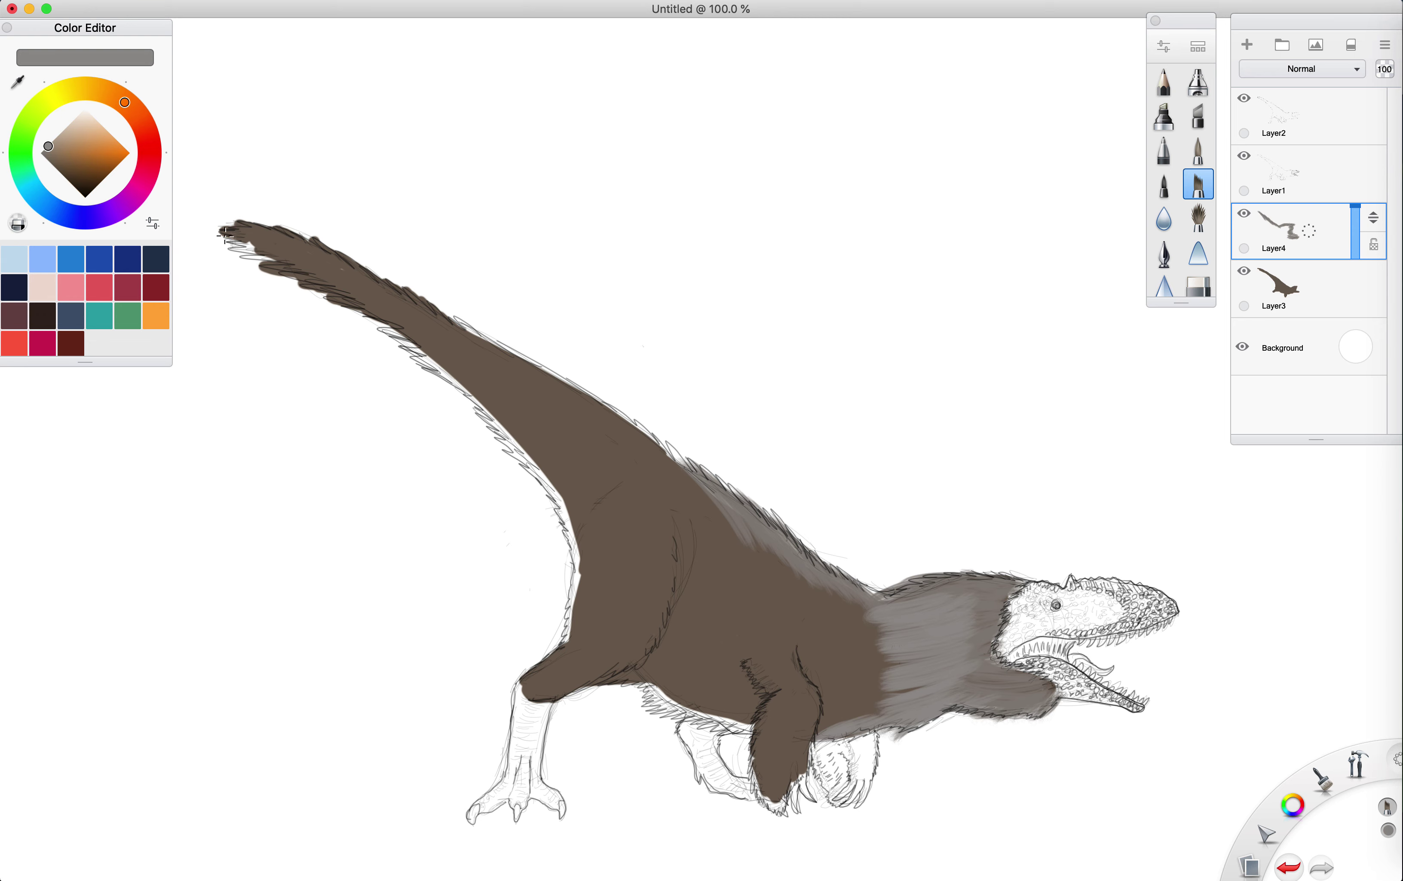
left_click(49, 147)
left_click_drag(49, 146, 44, 150)
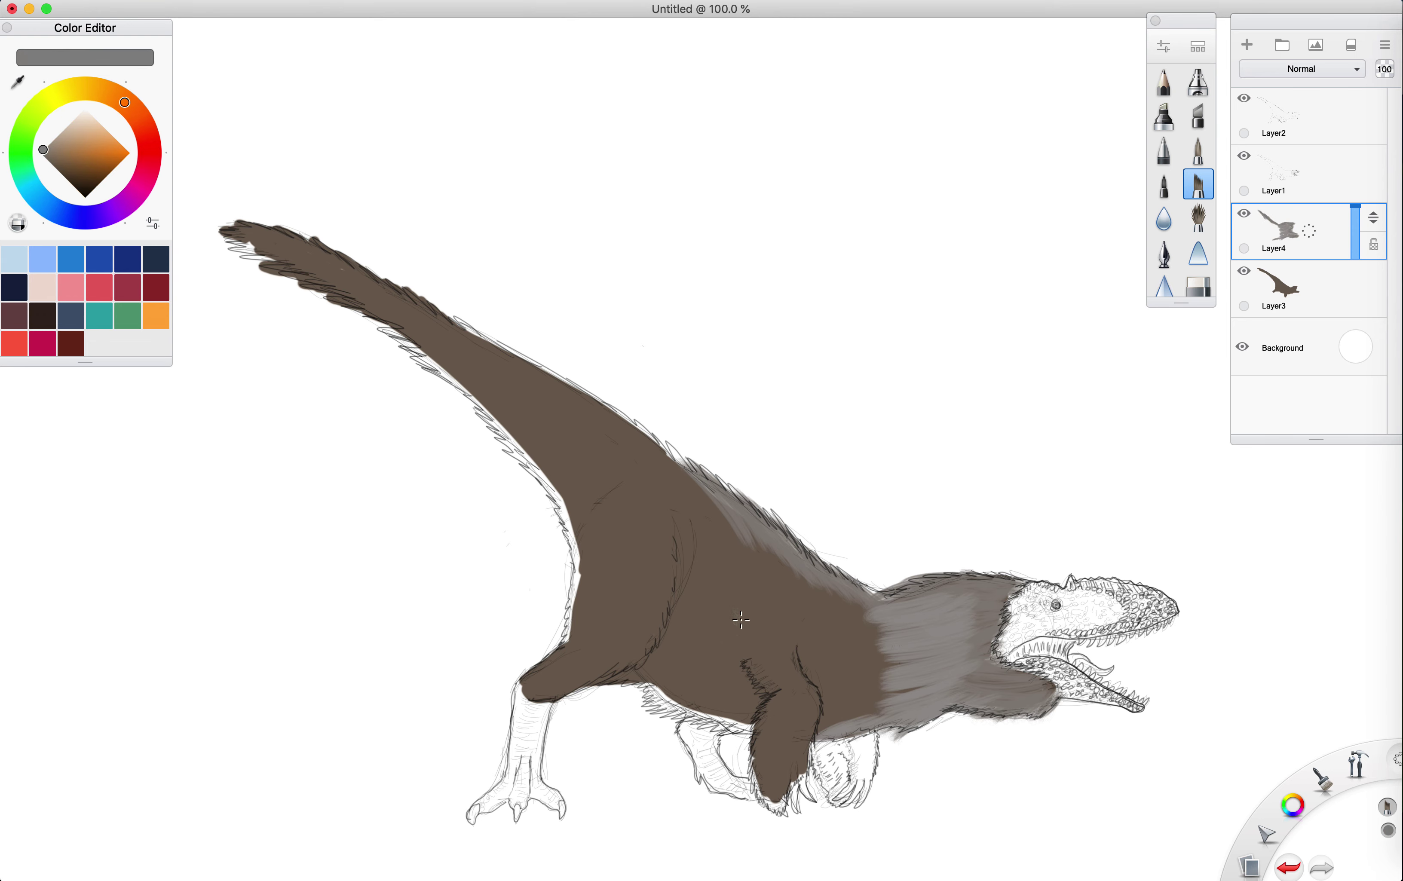
mouse_move(865, 623)
left_mouse_down()
mouse_move(835, 584)
mouse_move(839, 606)
mouse_move(794, 588)
mouse_move(844, 639)
mouse_move(882, 648)
left_mouse_up()
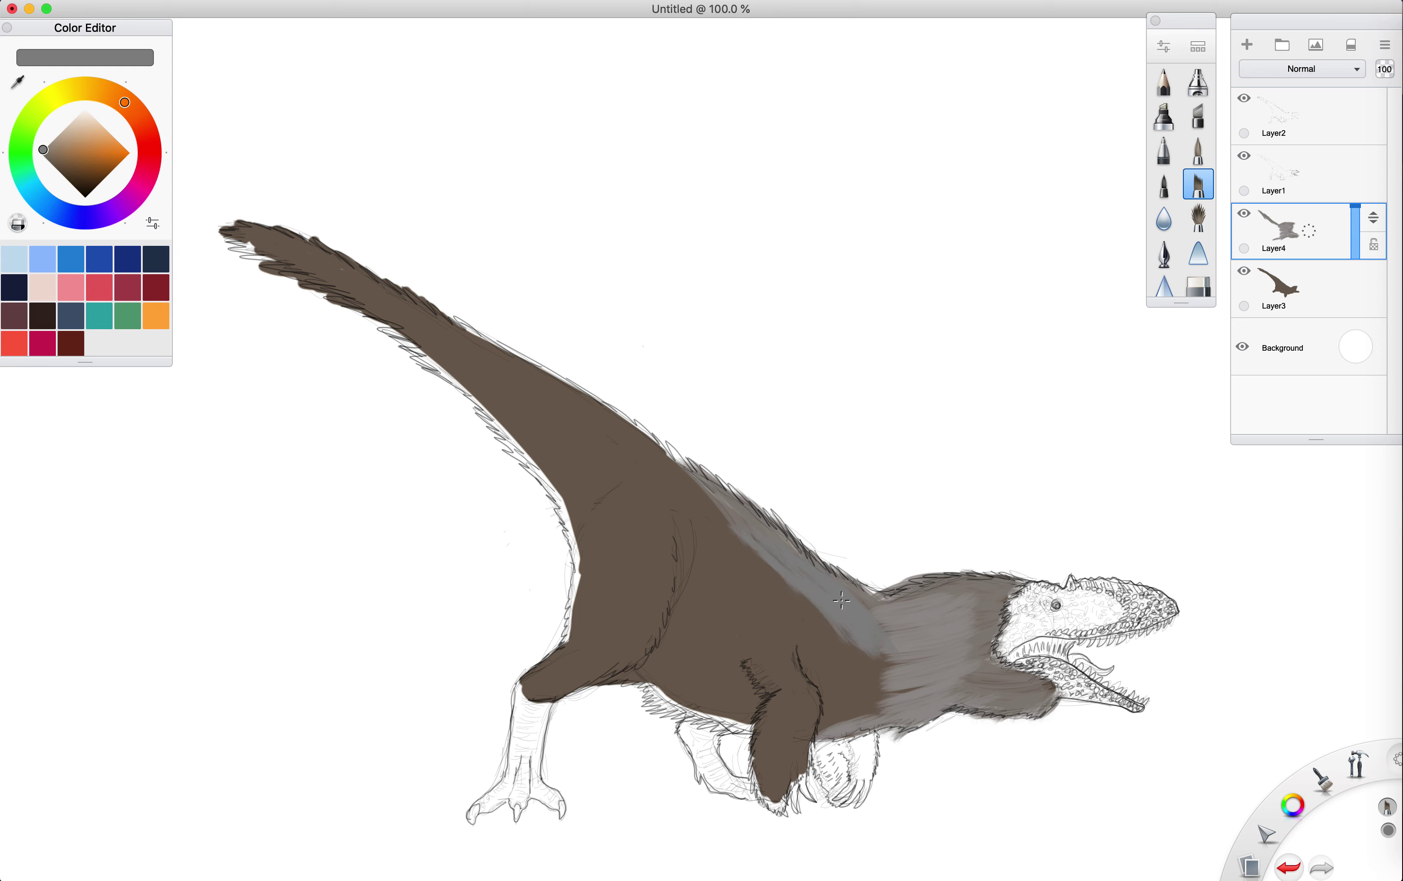
mouse_move(838, 619)
left_mouse_down()
mouse_move(814, 601)
mouse_move(875, 672)
left_mouse_up()
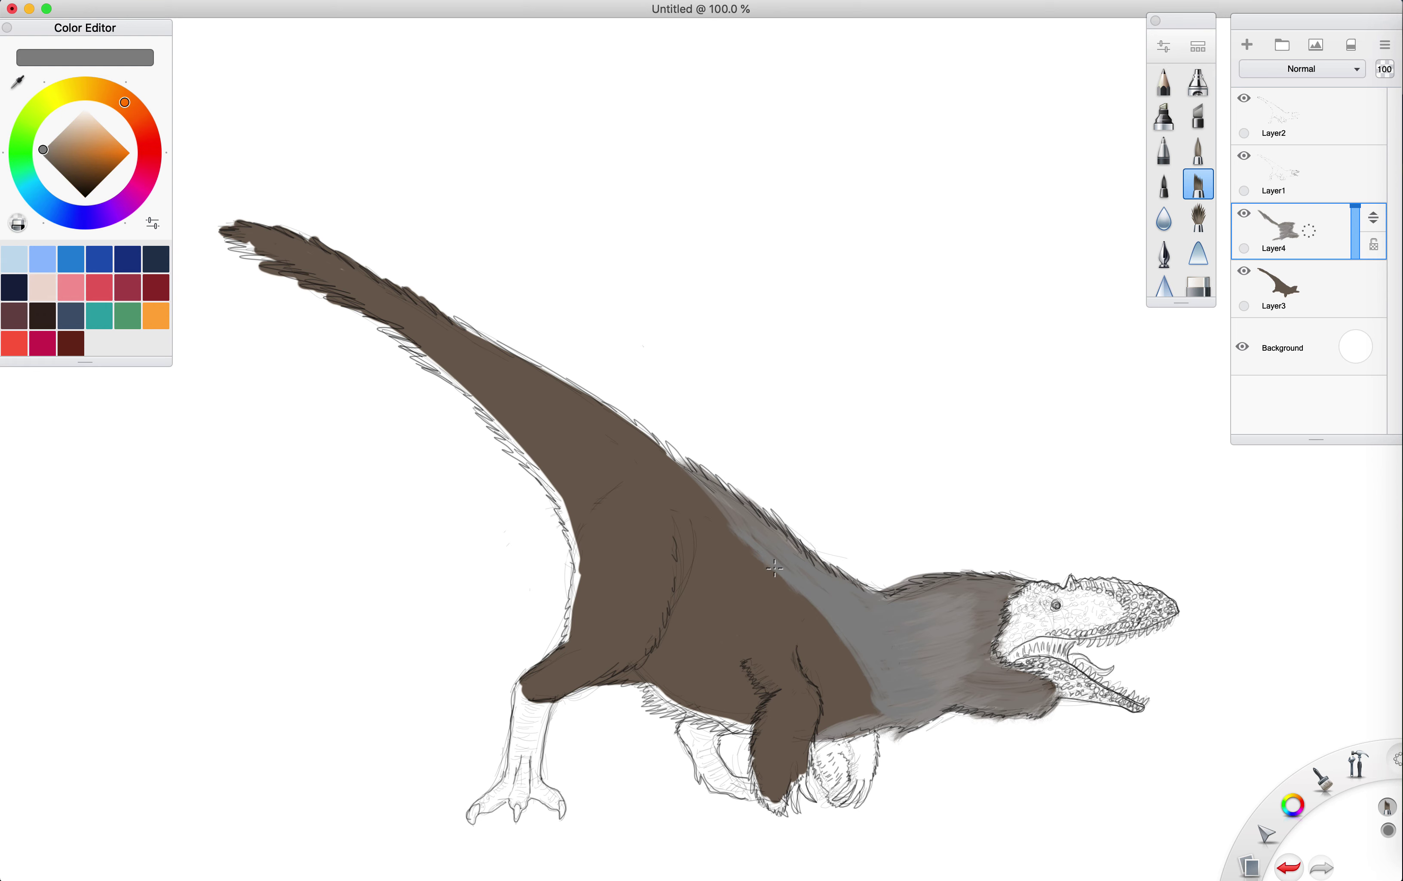
mouse_move(774, 568)
left_mouse_down()
mouse_move(865, 679)
mouse_move(750, 582)
mouse_move(871, 707)
left_mouse_up()
left_click_drag(743, 600, 836, 664)
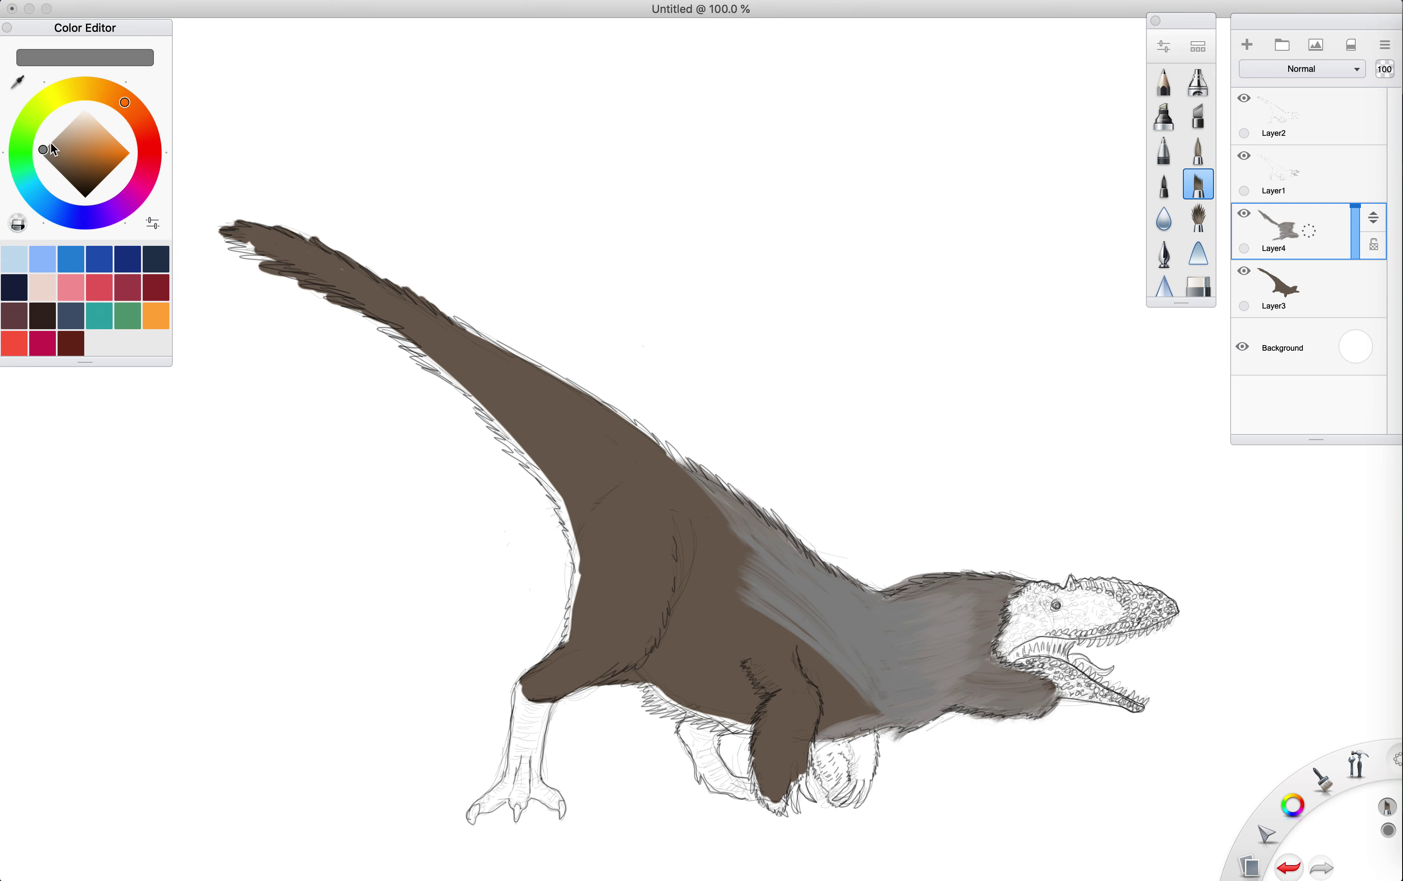
- Brush warm taupe feather strokes over the back, flank and belly, blending them into the grey shoulder
left_click(49, 155)
mouse_move(735, 593)
left_mouse_down()
mouse_move(670, 525)
mouse_move(750, 582)
mouse_move(658, 495)
mouse_move(734, 548)
mouse_move(635, 460)
mouse_move(678, 470)
mouse_move(635, 431)
mouse_move(686, 486)
left_mouse_up()
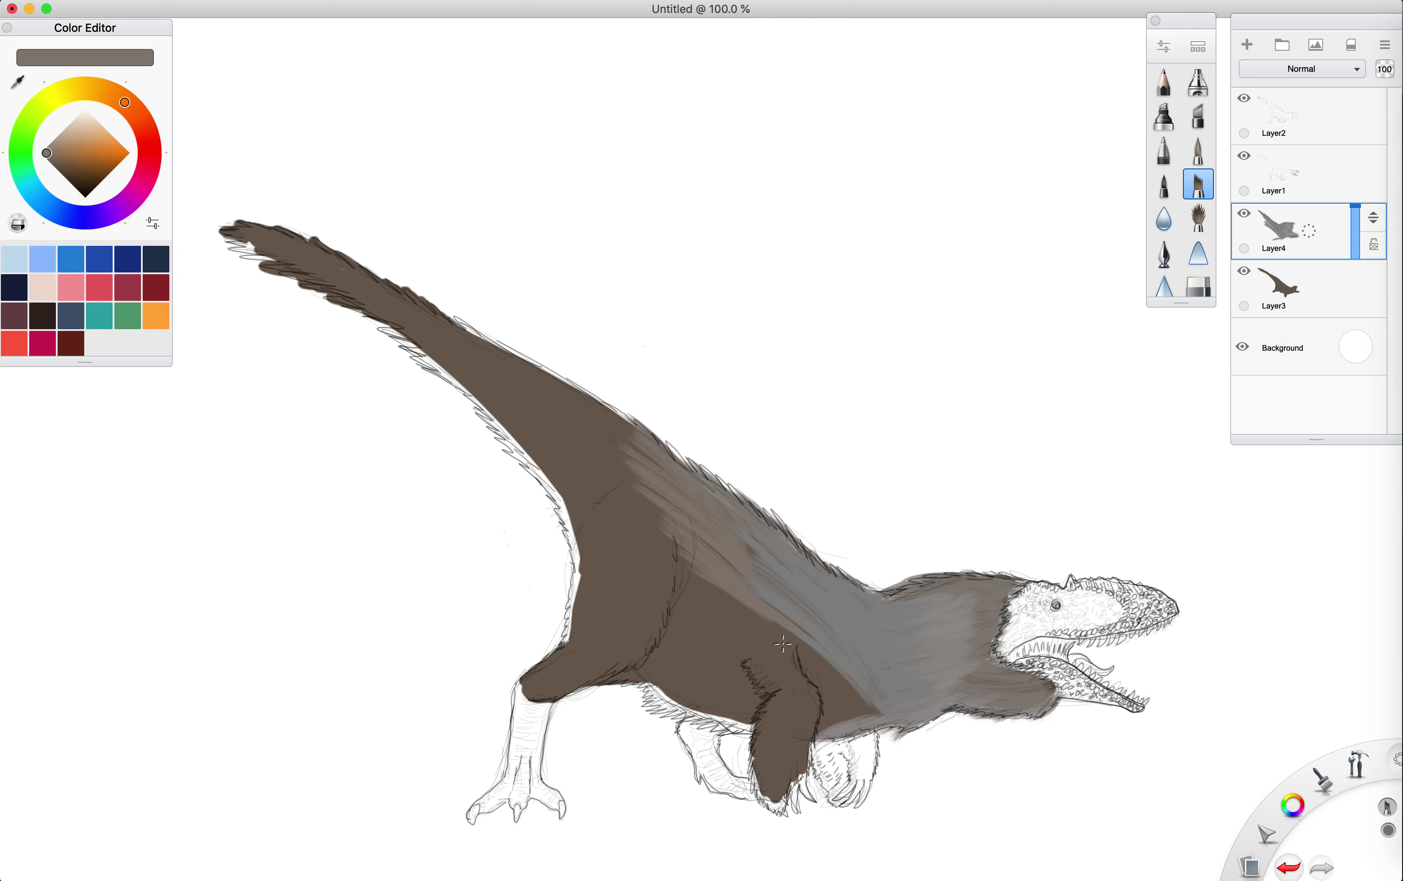
mouse_move(857, 699)
left_mouse_down()
mouse_move(790, 631)
mouse_move(746, 607)
mouse_move(840, 688)
mouse_move(750, 622)
mouse_move(703, 608)
left_mouse_up()
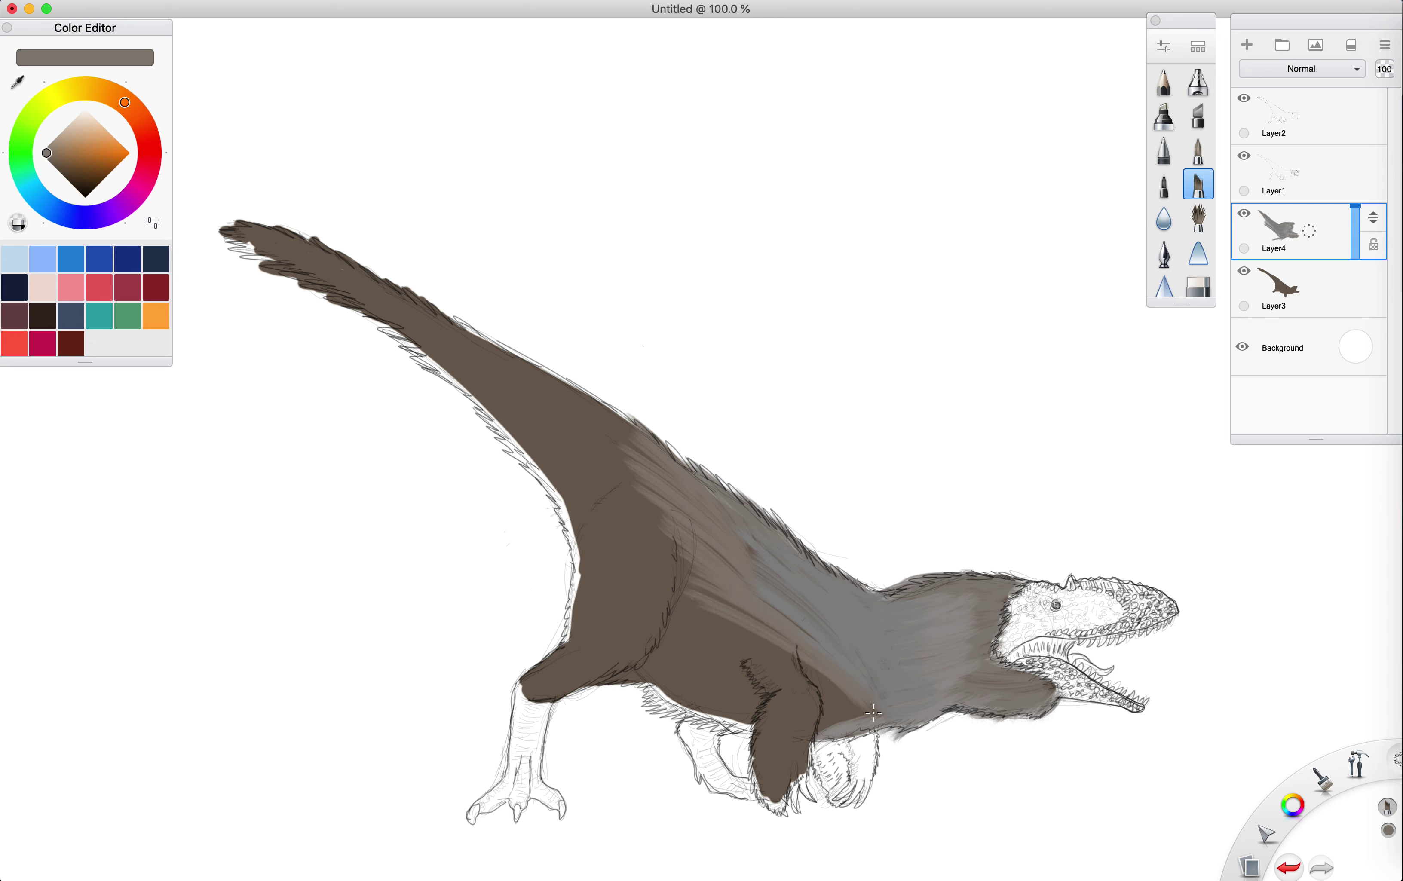
mouse_move(873, 712)
left_mouse_down()
mouse_move(821, 724)
mouse_move(836, 716)
left_mouse_up()
mouse_move(857, 699)
left_mouse_down()
mouse_move(740, 675)
mouse_move(798, 665)
mouse_move(714, 688)
mouse_move(830, 674)
mouse_move(748, 731)
mouse_move(698, 722)
mouse_move(742, 714)
mouse_move(653, 704)
mouse_move(773, 655)
mouse_move(644, 681)
mouse_move(736, 643)
mouse_move(642, 673)
mouse_move(701, 604)
mouse_move(679, 603)
mouse_move(673, 547)
mouse_move(732, 642)
mouse_move(771, 632)
mouse_move(712, 617)
mouse_move(689, 580)
mouse_move(714, 576)
mouse_move(628, 500)
left_mouse_up()
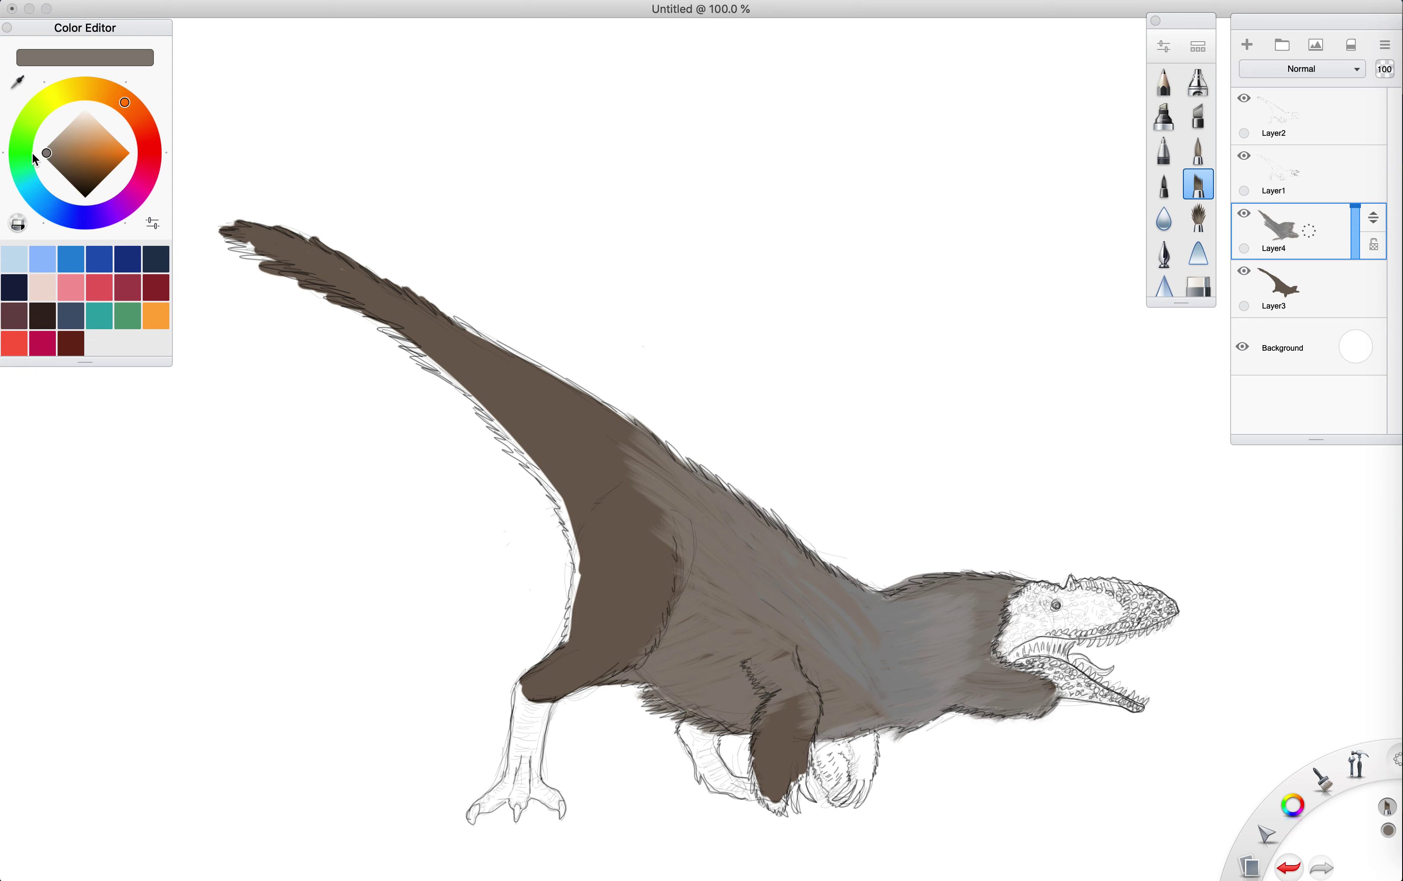
- Brush light warm grey feather strokes over the back and tail, and cooler grey ones over the thigh
left_click(52, 144)
mouse_move(700, 515)
left_mouse_down()
mouse_move(593, 424)
mouse_move(702, 524)
mouse_move(551, 413)
mouse_move(631, 444)
mouse_move(724, 517)
mouse_move(581, 409)
mouse_move(745, 535)
mouse_move(760, 541)
mouse_move(748, 522)
mouse_move(764, 533)
mouse_move(749, 512)
mouse_move(824, 572)
left_mouse_up()
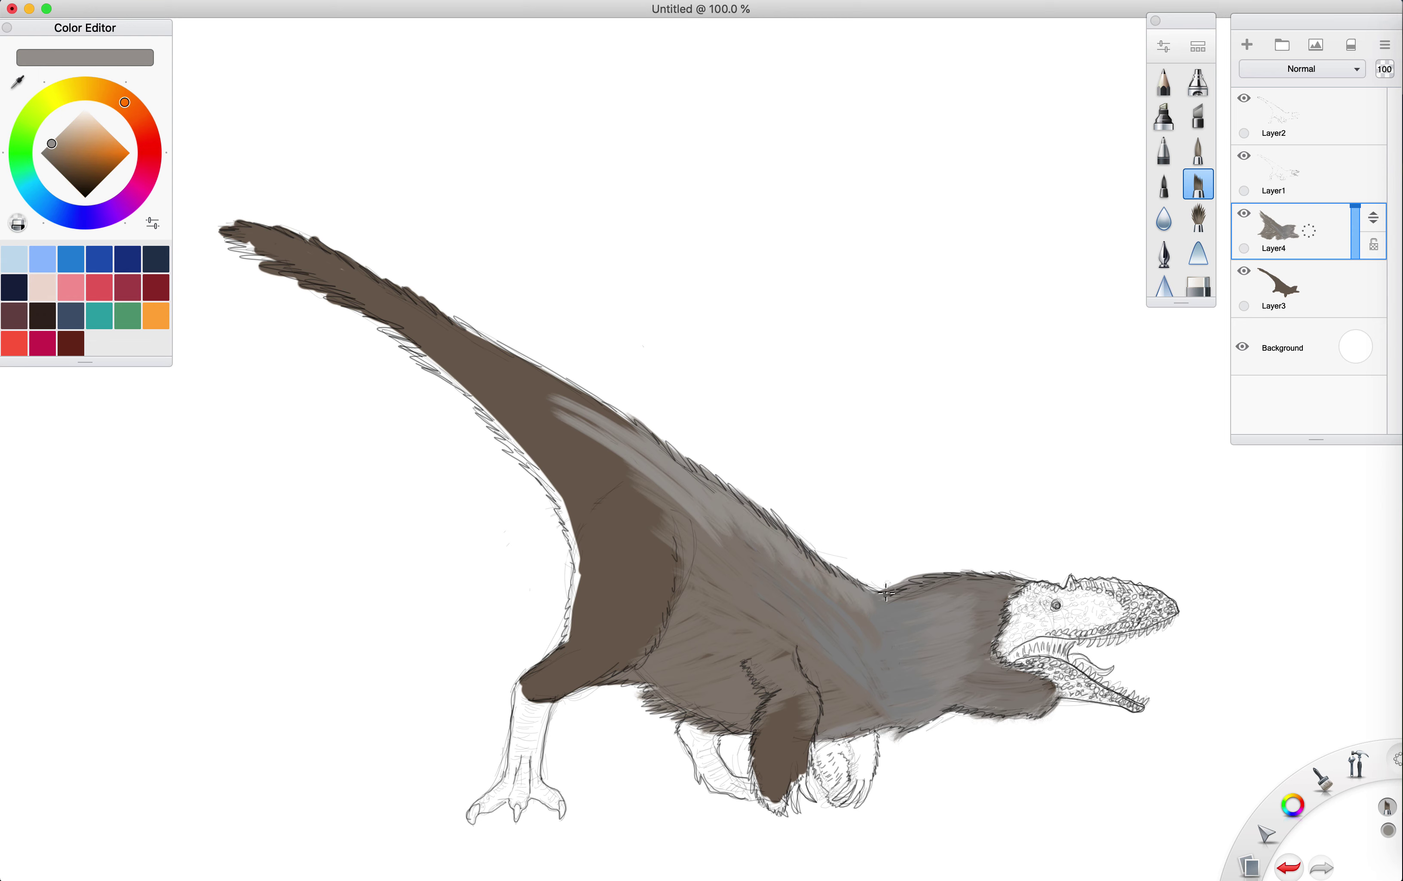
mouse_move(862, 630)
left_mouse_down()
mouse_move(866, 612)
mouse_move(851, 650)
mouse_move(828, 588)
mouse_move(772, 549)
mouse_move(833, 623)
mouse_move(775, 559)
mouse_move(785, 608)
mouse_move(695, 500)
left_mouse_up()
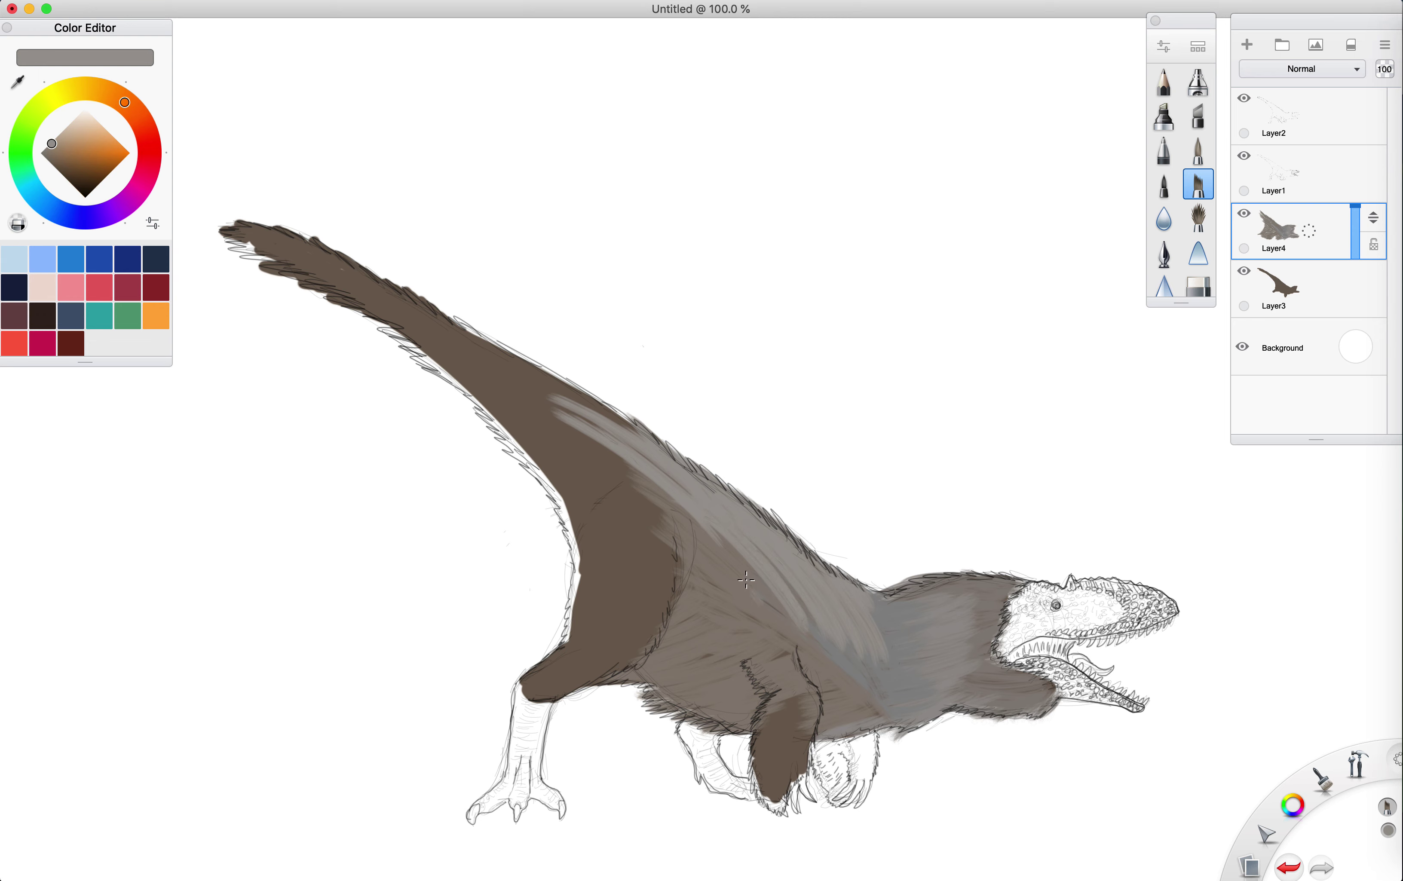
mouse_move(746, 580)
left_mouse_down()
mouse_move(648, 483)
mouse_move(783, 619)
mouse_move(517, 385)
mouse_move(585, 446)
mouse_move(586, 434)
mouse_move(511, 372)
mouse_move(472, 360)
mouse_move(639, 437)
mouse_move(621, 423)
mouse_move(292, 229)
mouse_move(250, 237)
mouse_move(258, 252)
mouse_move(352, 268)
mouse_move(280, 273)
mouse_move(451, 326)
mouse_move(316, 268)
mouse_move(344, 277)
mouse_move(330, 260)
mouse_move(245, 239)
mouse_move(469, 356)
mouse_move(414, 350)
mouse_move(513, 403)
mouse_move(443, 373)
mouse_move(559, 467)
mouse_move(586, 507)
mouse_move(505, 436)
mouse_move(513, 378)
mouse_move(606, 501)
mouse_move(563, 457)
mouse_move(589, 464)
mouse_move(582, 547)
mouse_move(565, 529)
mouse_move(586, 606)
mouse_move(564, 650)
mouse_move(616, 664)
mouse_move(635, 640)
mouse_move(639, 657)
mouse_move(673, 557)
mouse_move(637, 483)
left_mouse_up()
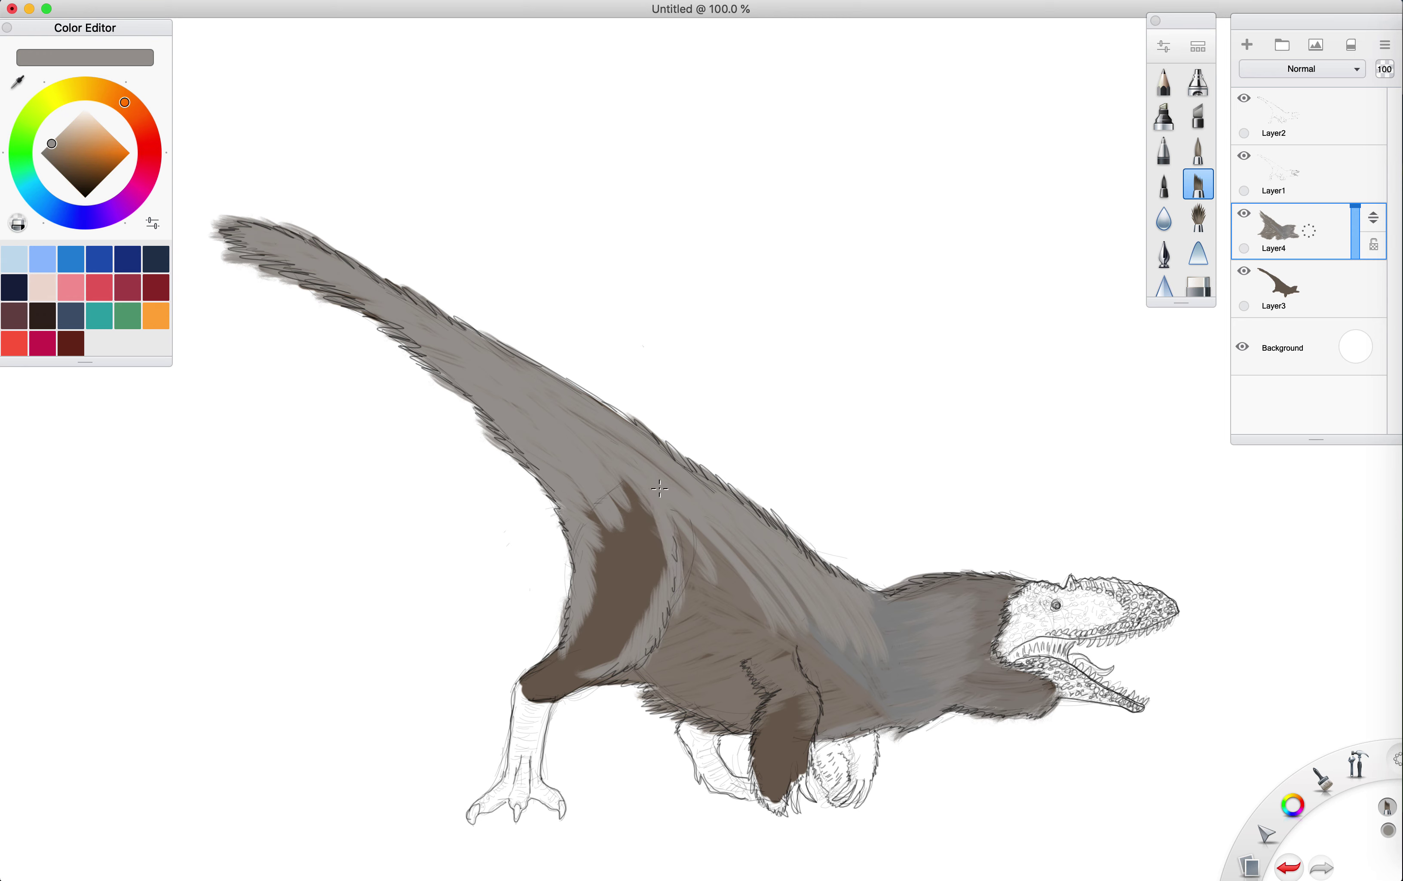
left_click(47, 145)
mouse_move(646, 521)
left_mouse_down()
mouse_move(647, 606)
mouse_move(621, 646)
mouse_move(580, 666)
mouse_move(600, 638)
mouse_move(583, 609)
mouse_move(635, 554)
mouse_move(600, 533)
mouse_move(633, 507)
mouse_move(619, 513)
left_mouse_up()
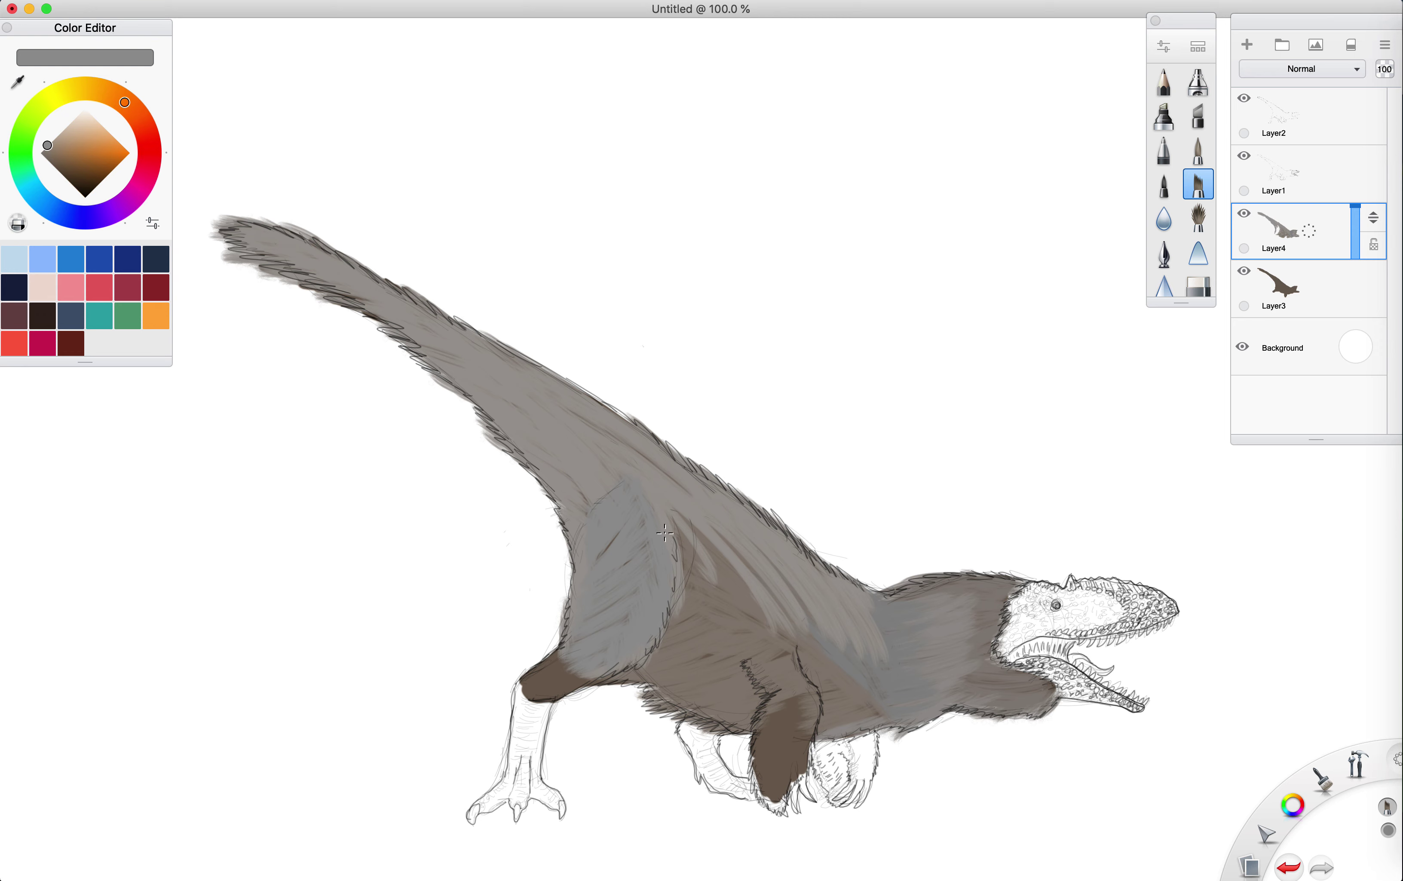
- Brush neutral grey feather strokes over the rear thigh and knee, along the belly's lower edge and down the near arm
left_click(47, 146)
mouse_move(576, 671)
left_mouse_down()
mouse_move(526, 692)
mouse_move(578, 615)
mouse_move(575, 572)
left_mouse_up()
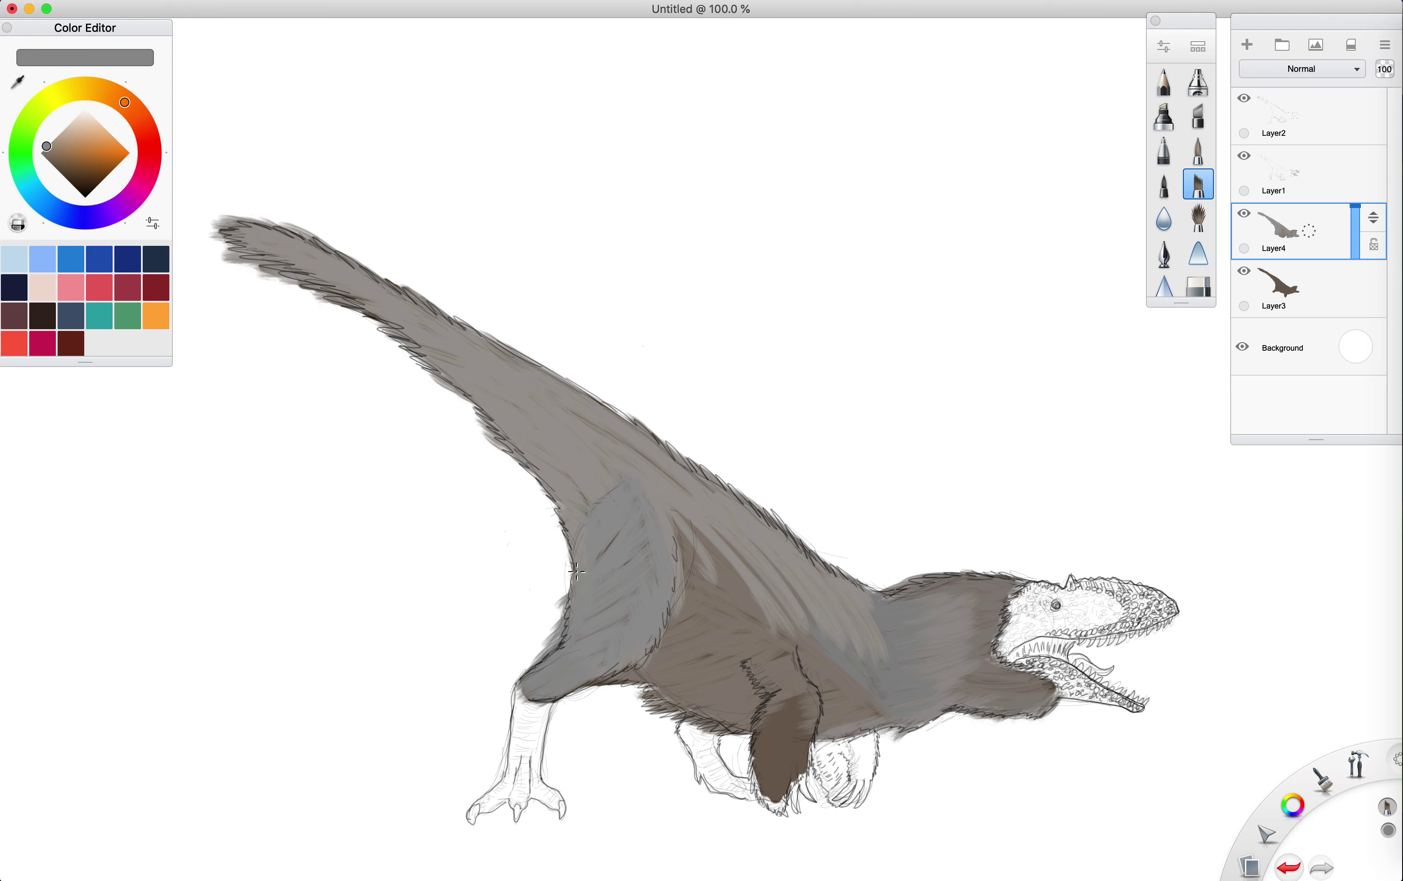
left_click(1245, 99)
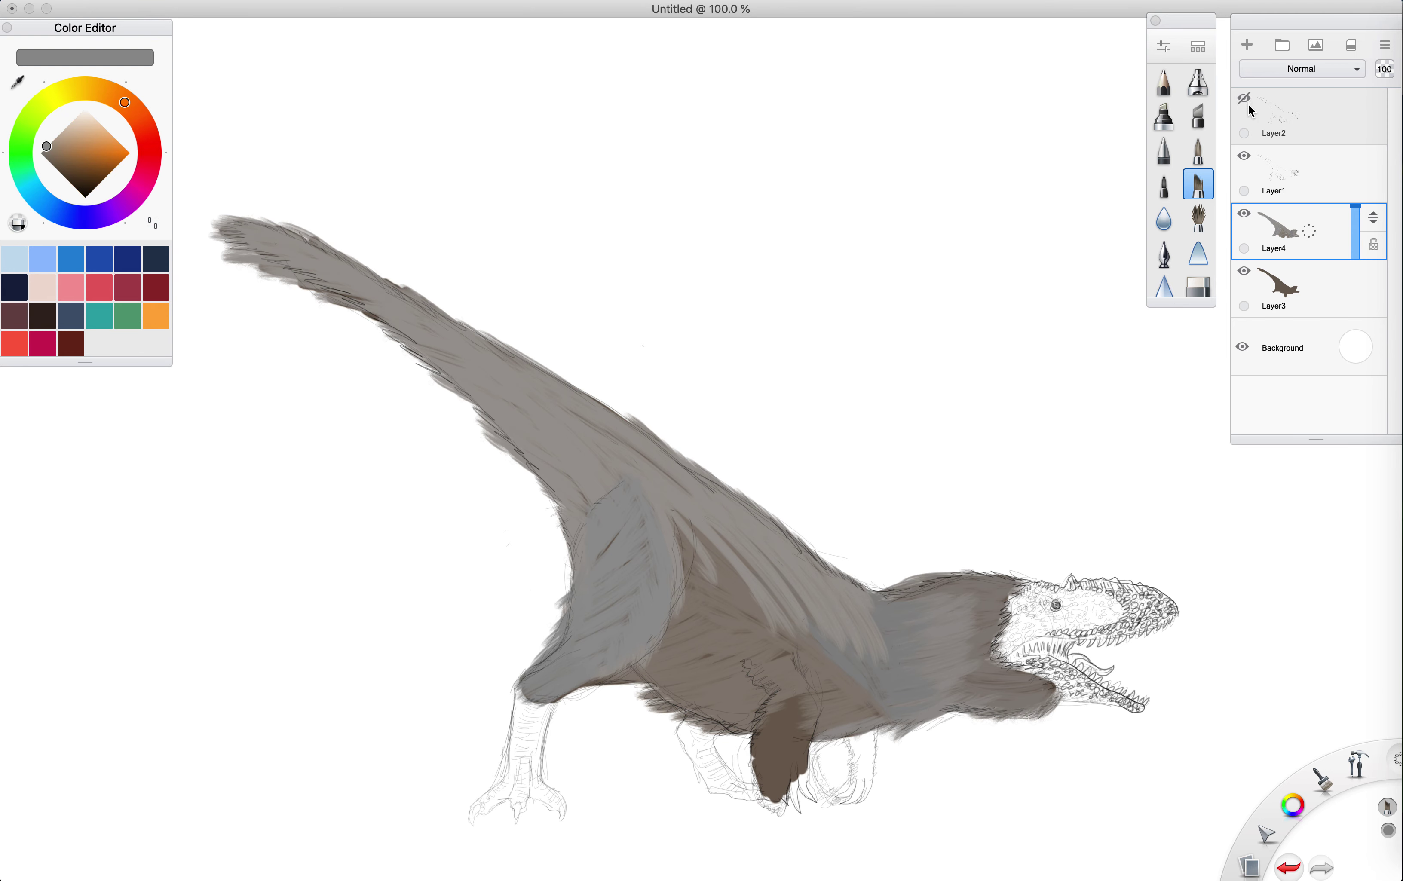
left_click(1245, 99)
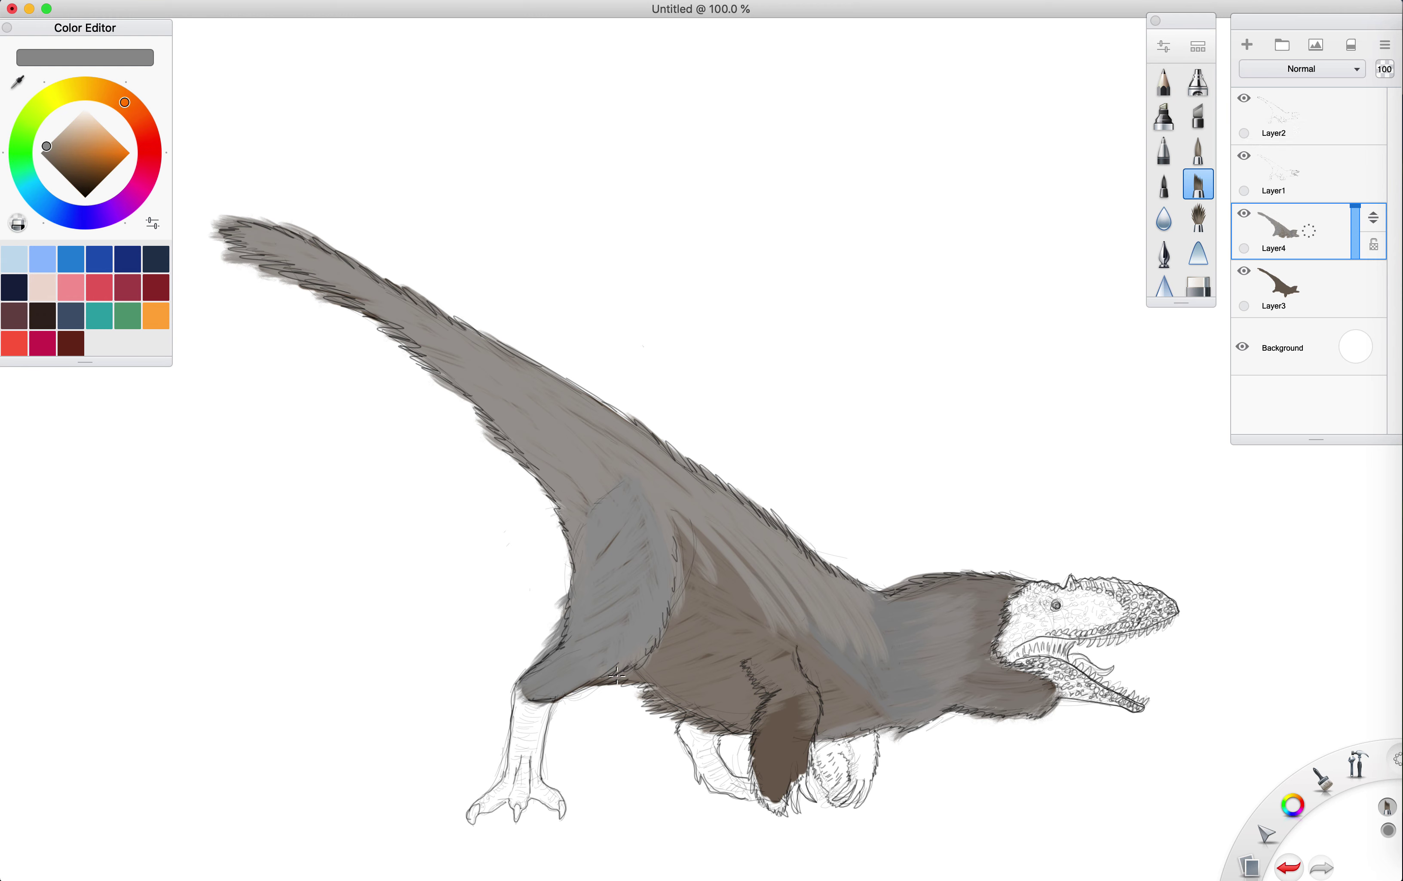
mouse_move(640, 675)
left_mouse_down()
mouse_move(653, 703)
mouse_move(704, 696)
mouse_move(679, 711)
mouse_move(750, 730)
left_mouse_up()
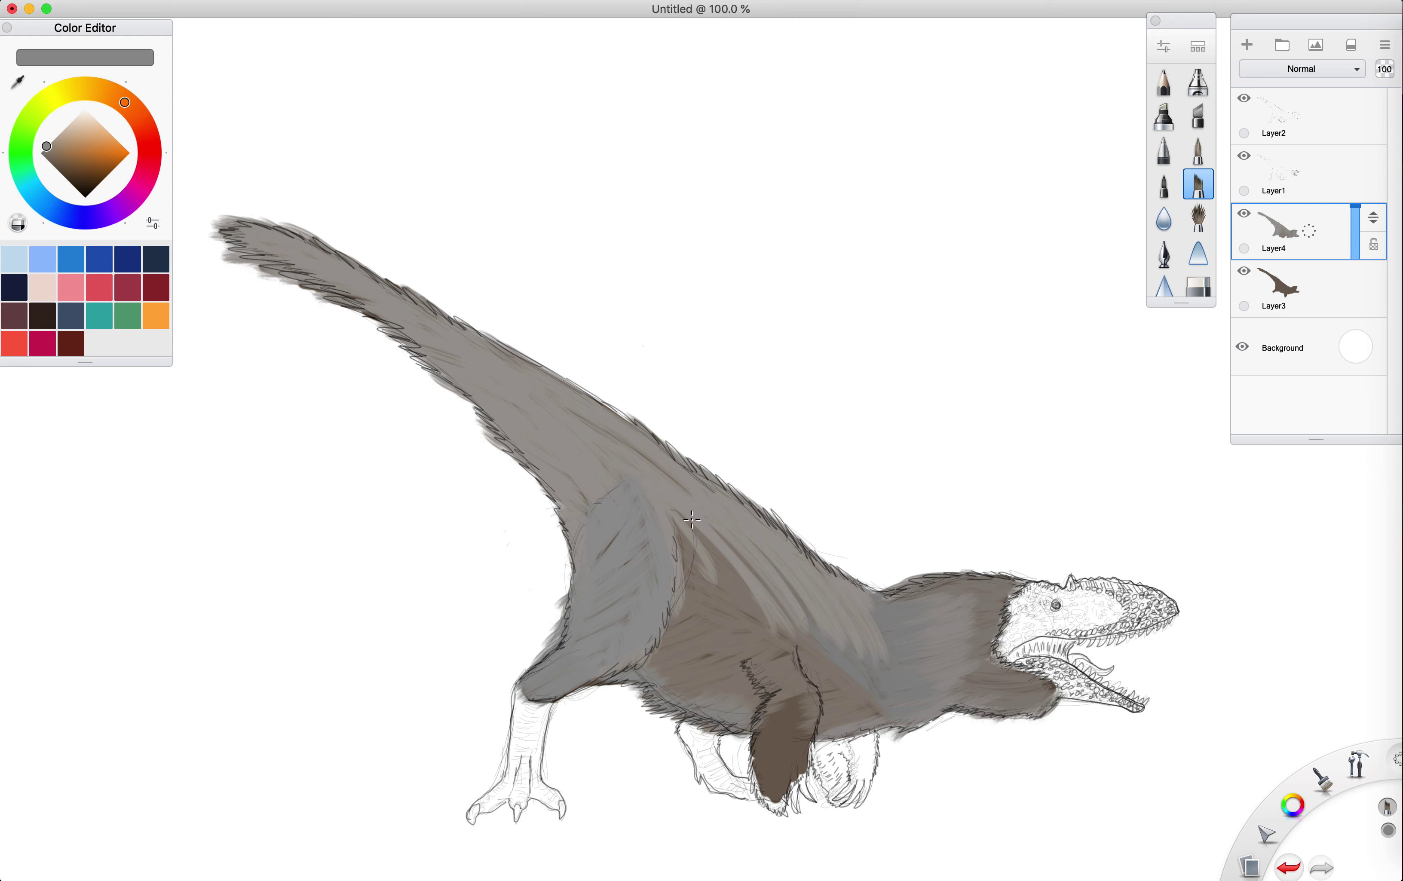
mouse_move(787, 697)
left_mouse_down()
mouse_move(810, 695)
mouse_move(772, 708)
mouse_move(813, 711)
mouse_move(771, 786)
mouse_move(784, 807)
mouse_move(768, 803)
mouse_move(755, 724)
mouse_move(766, 701)
mouse_move(794, 758)
mouse_move(786, 779)
mouse_move(813, 698)
left_mouse_up()
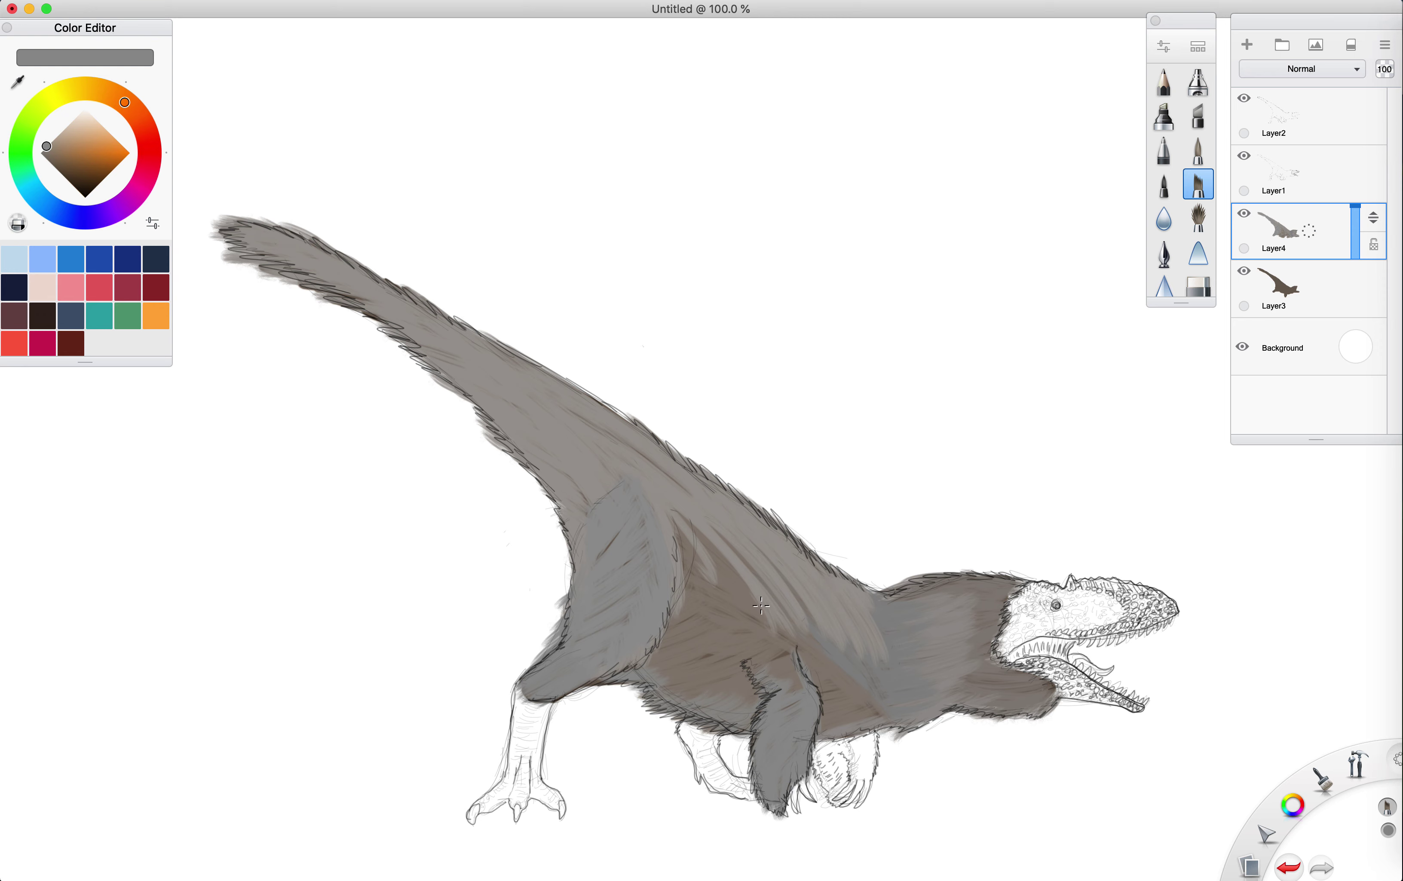
- Cover the remaining brown of the flank, belly and chest with neutral grey feather strokes
mouse_move(728, 562)
left_mouse_down()
mouse_move(747, 611)
mouse_move(699, 562)
mouse_move(707, 600)
left_mouse_up()
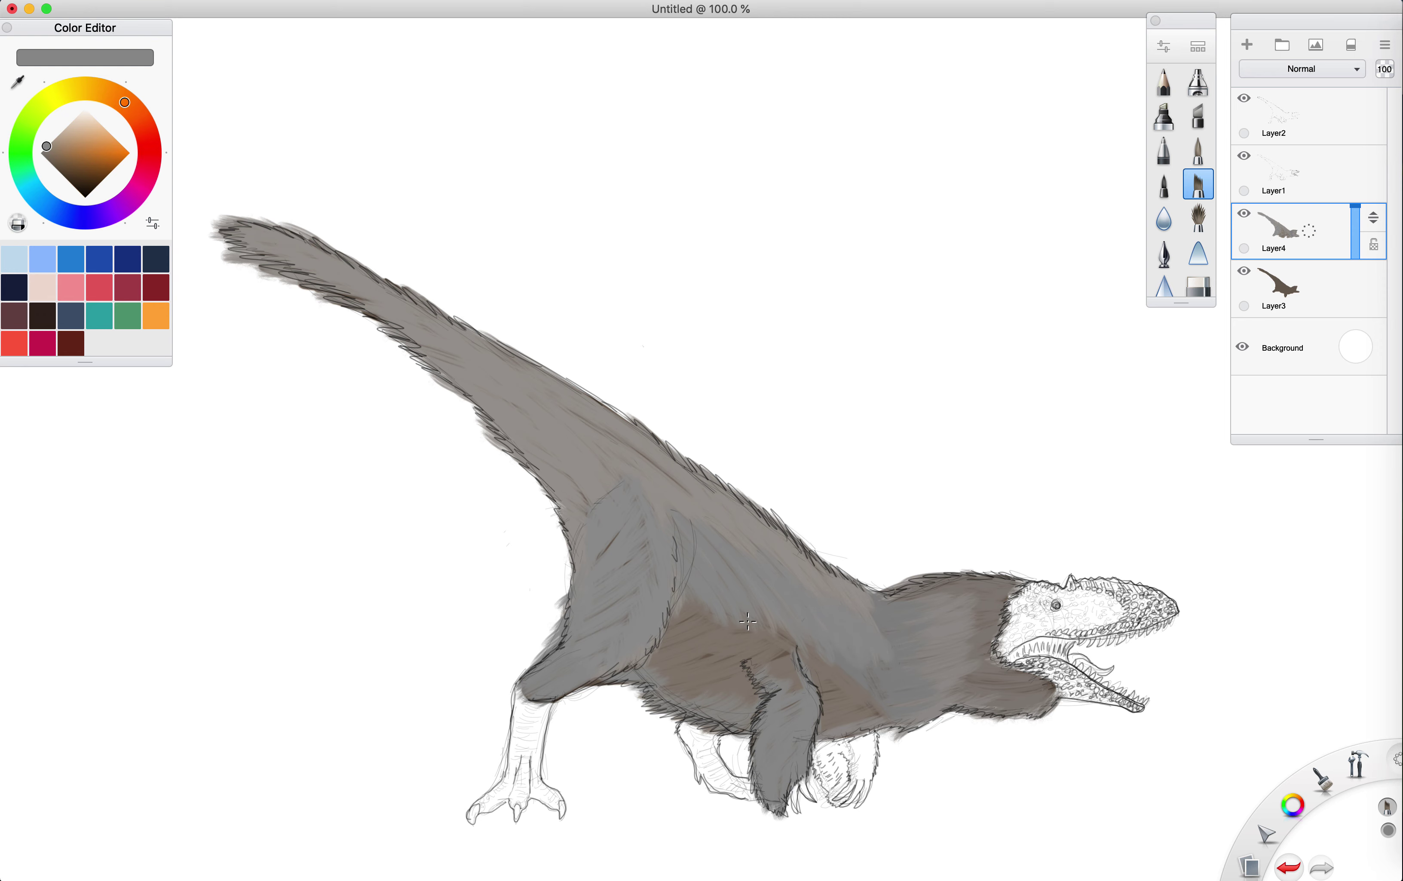
mouse_move(833, 690)
left_mouse_down()
mouse_move(857, 705)
mouse_move(874, 688)
mouse_move(895, 723)
mouse_move(869, 719)
left_mouse_up()
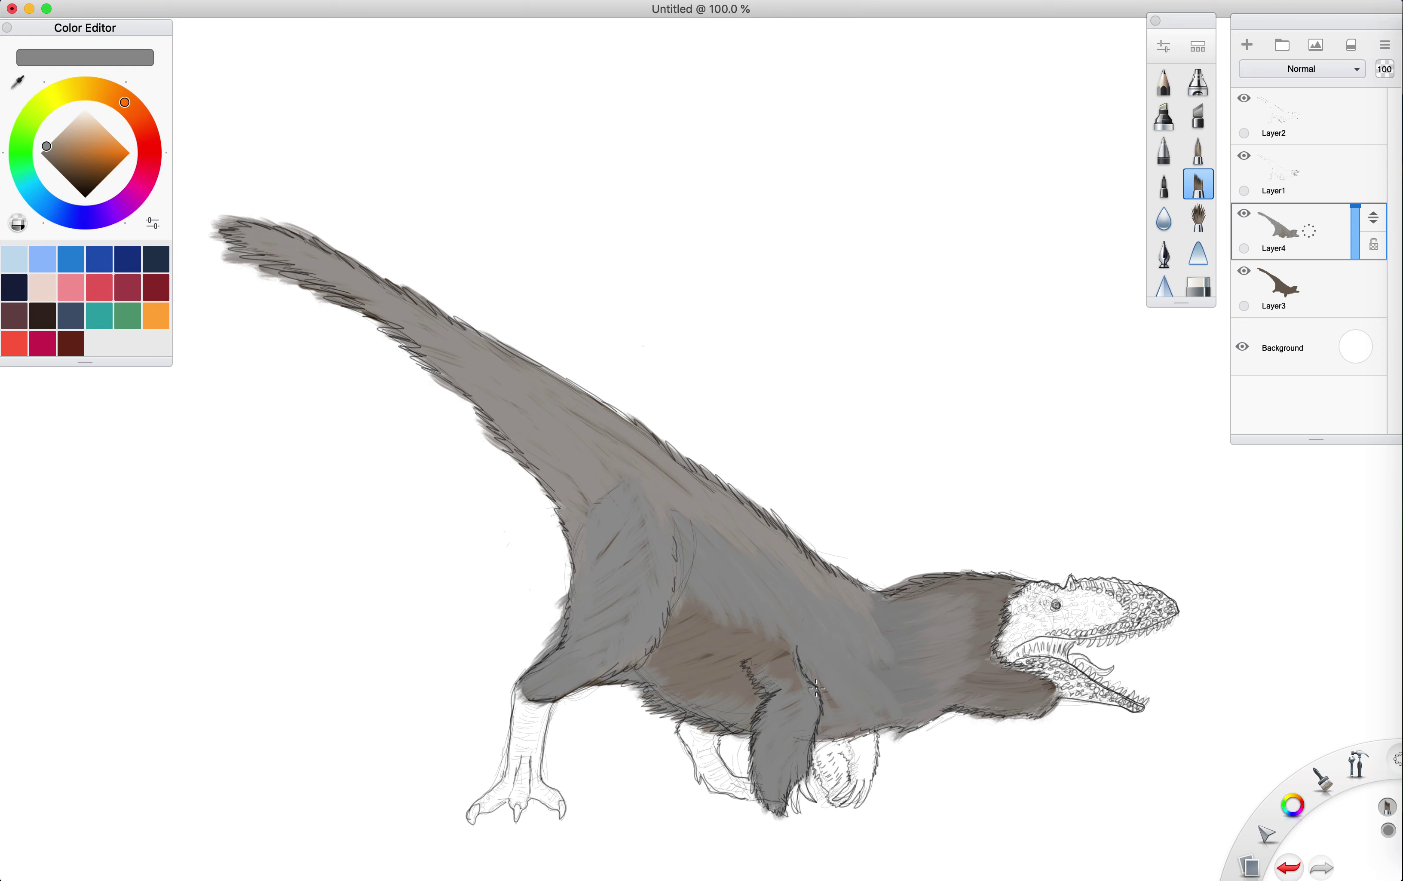
mouse_move(833, 717)
left_mouse_down()
mouse_move(696, 584)
mouse_move(724, 594)
mouse_move(775, 681)
mouse_move(683, 629)
mouse_move(767, 703)
mouse_move(657, 622)
mouse_move(725, 683)
mouse_move(646, 640)
mouse_move(755, 710)
mouse_move(628, 642)
mouse_move(736, 711)
mouse_move(640, 666)
left_mouse_up()
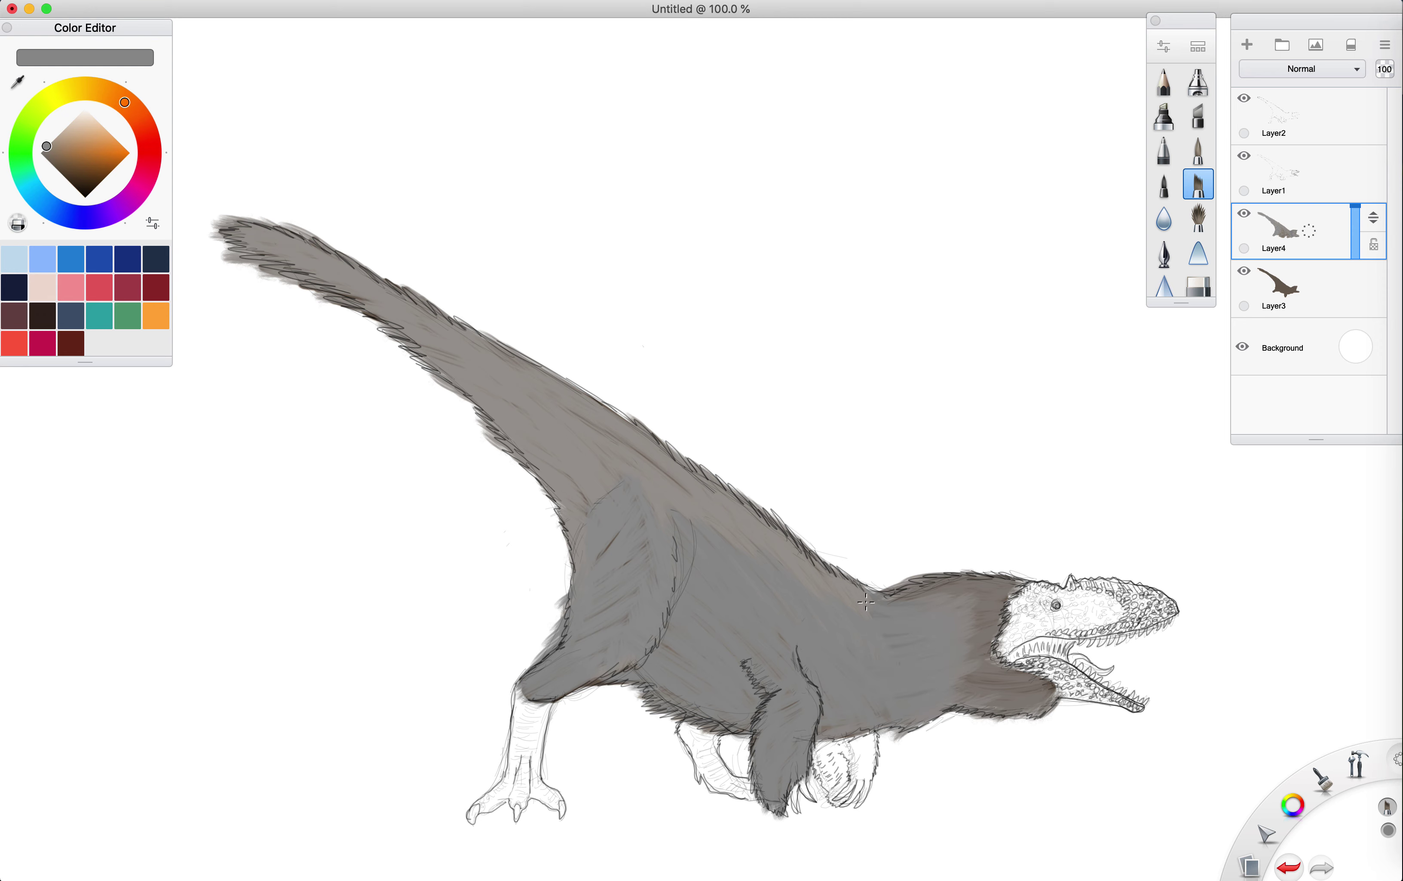
- Extend the neutral grey strokes over the shoulder, neck and throat up to the head, and fill the far arm
mouse_move(866, 602)
left_mouse_down()
mouse_move(888, 584)
mouse_move(859, 611)
left_mouse_up()
mouse_move(1005, 587)
left_mouse_down()
mouse_move(960, 596)
mouse_move(994, 600)
left_mouse_up()
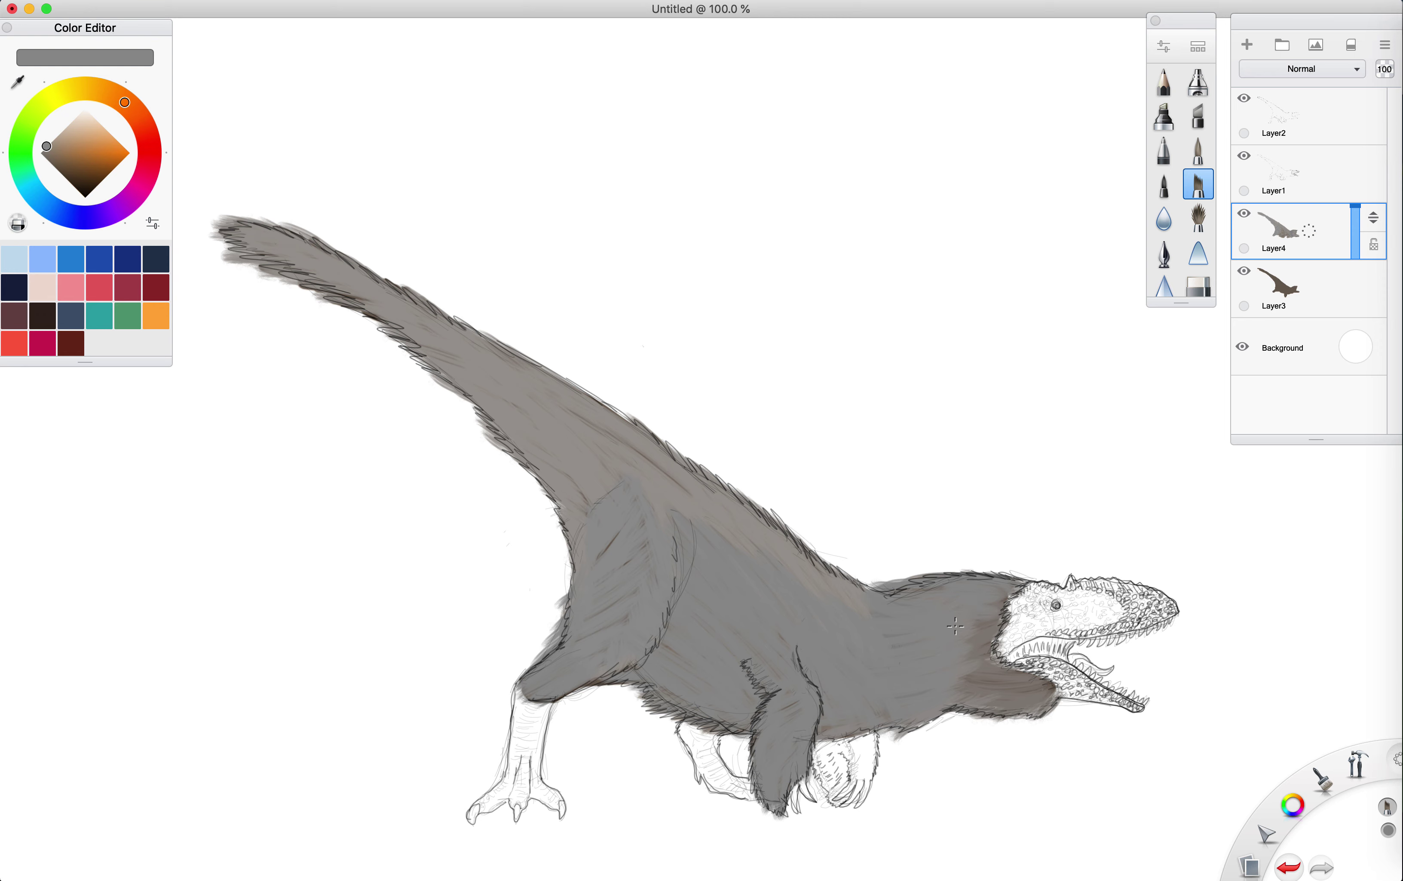
mouse_move(1044, 699)
left_mouse_down()
mouse_move(967, 691)
mouse_move(980, 668)
left_mouse_up()
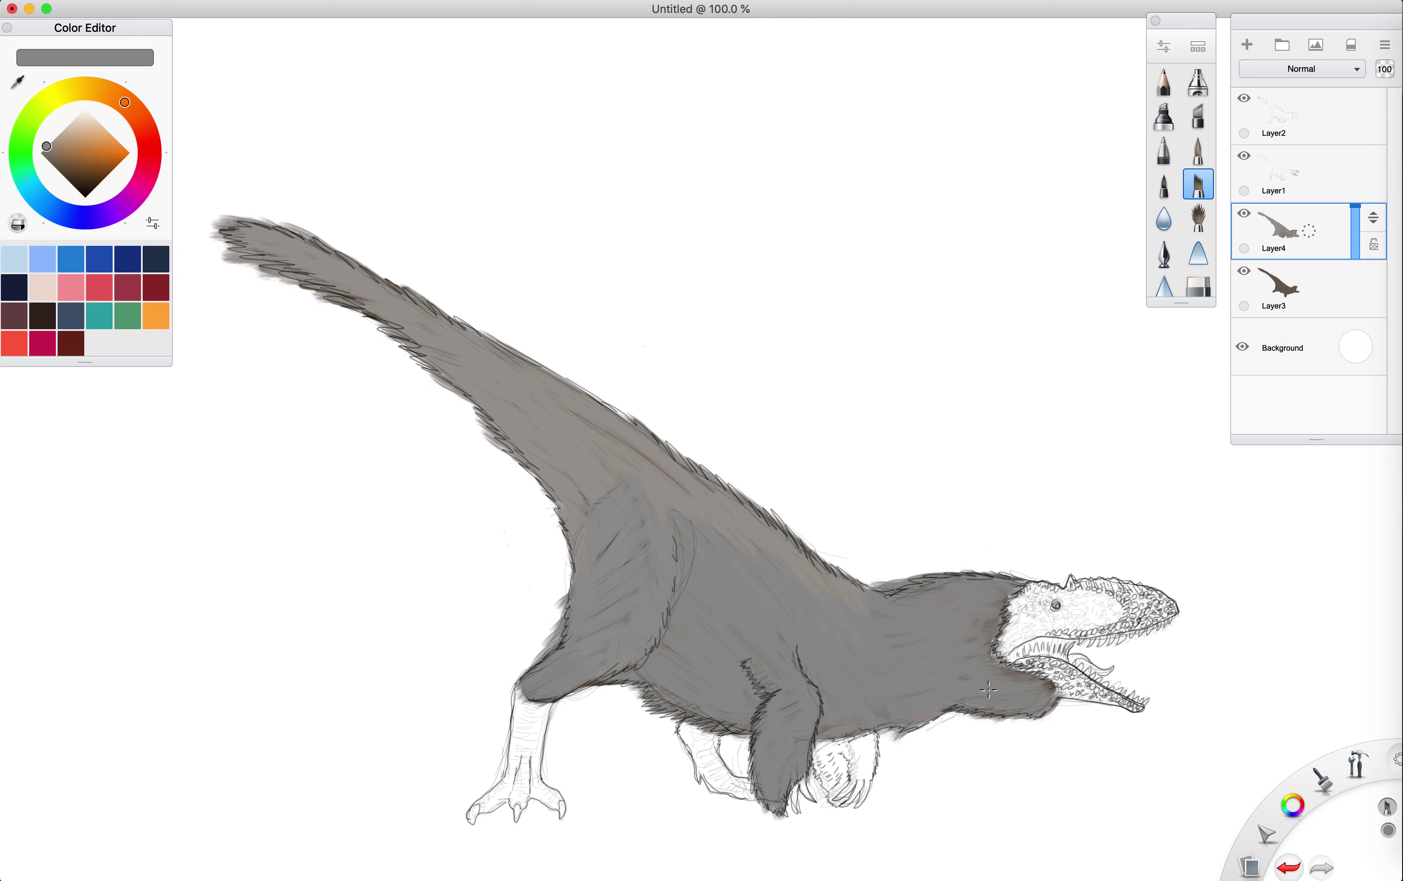
left_click_drag(988, 690, 963, 668)
mouse_move(854, 751)
left_mouse_down()
mouse_move(821, 755)
mouse_move(837, 787)
mouse_move(861, 752)
mouse_move(869, 773)
mouse_move(876, 759)
mouse_move(866, 748)
mouse_move(839, 808)
left_mouse_up()
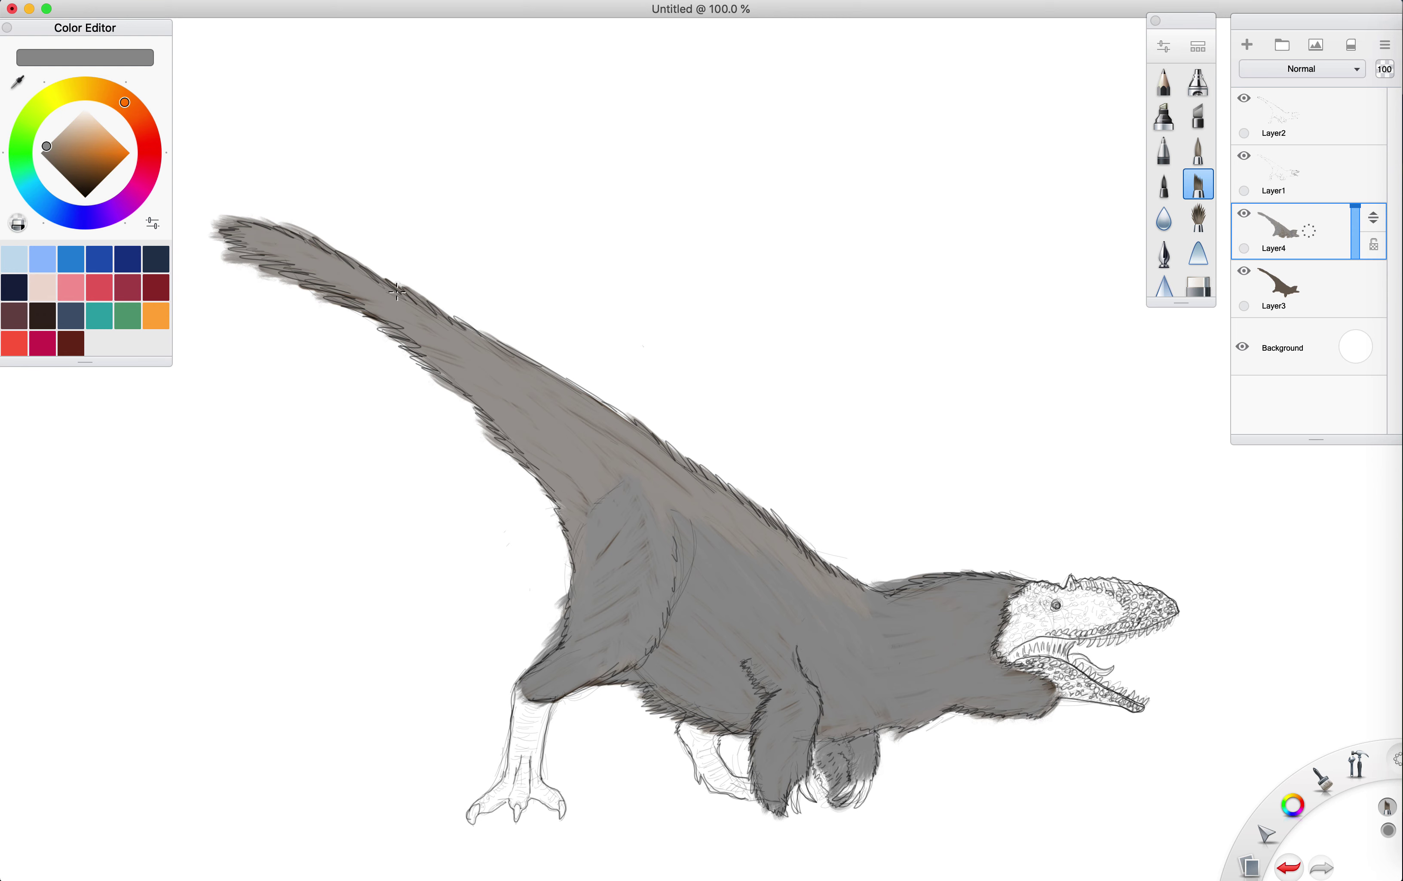
- Brush lighter warm grey streaks over the neck, chest, flank and tail base to mottle the grey plumage
left_click(51, 142)
mouse_move(966, 631)
left_mouse_down()
mouse_move(958, 649)
mouse_move(1005, 664)
mouse_move(1037, 699)
left_mouse_up()
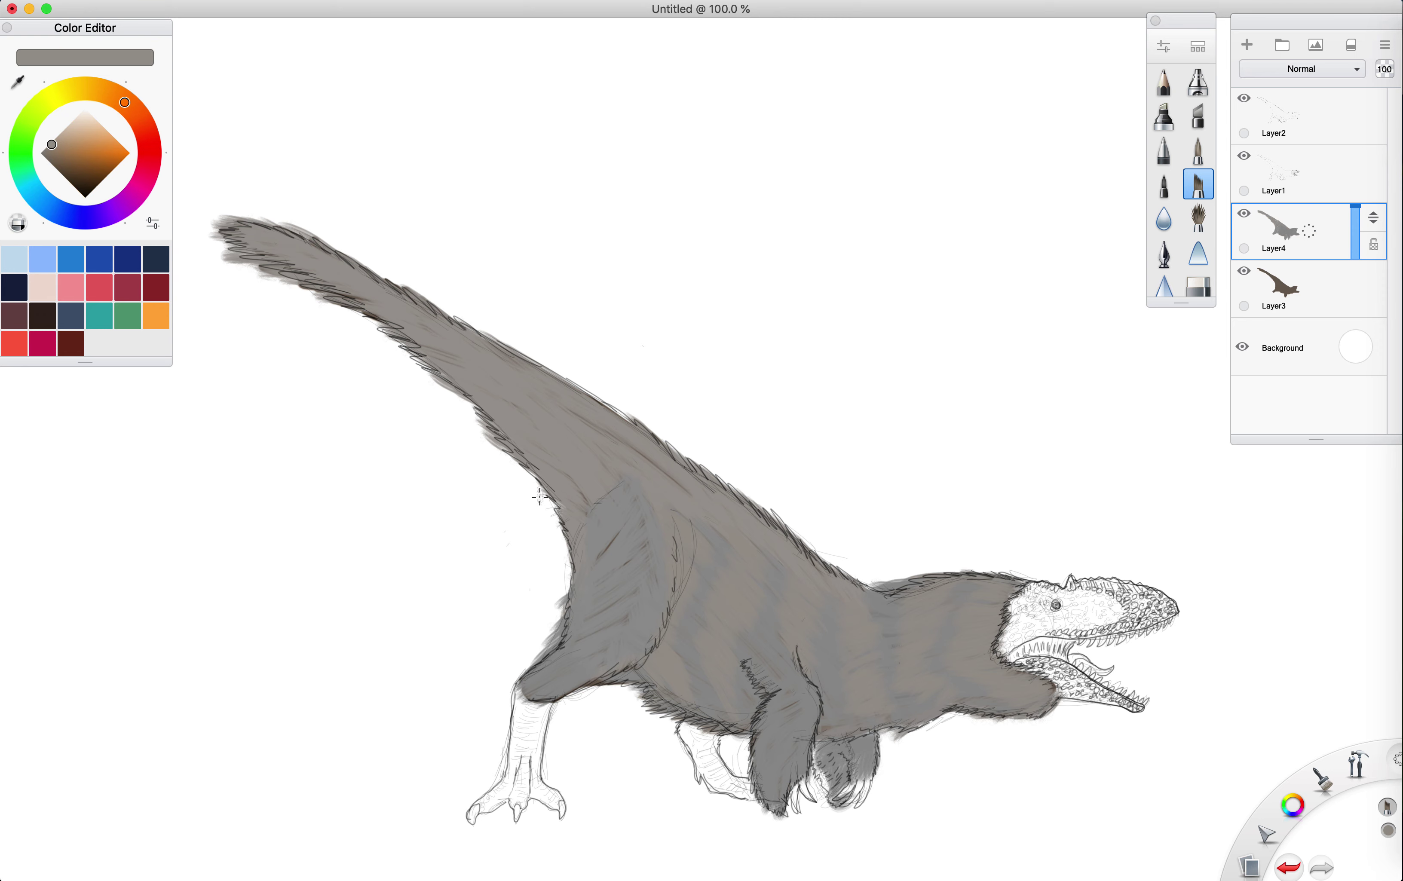
mouse_move(539, 496)
left_mouse_down()
mouse_move(556, 508)
mouse_move(558, 495)
left_mouse_up()
- Smudge the strokes on the thigh, flank and body together, and brush warm grey bristle strokes over the arms
scroll(1172, 273, "down", 2)
left_click(1164, 280)
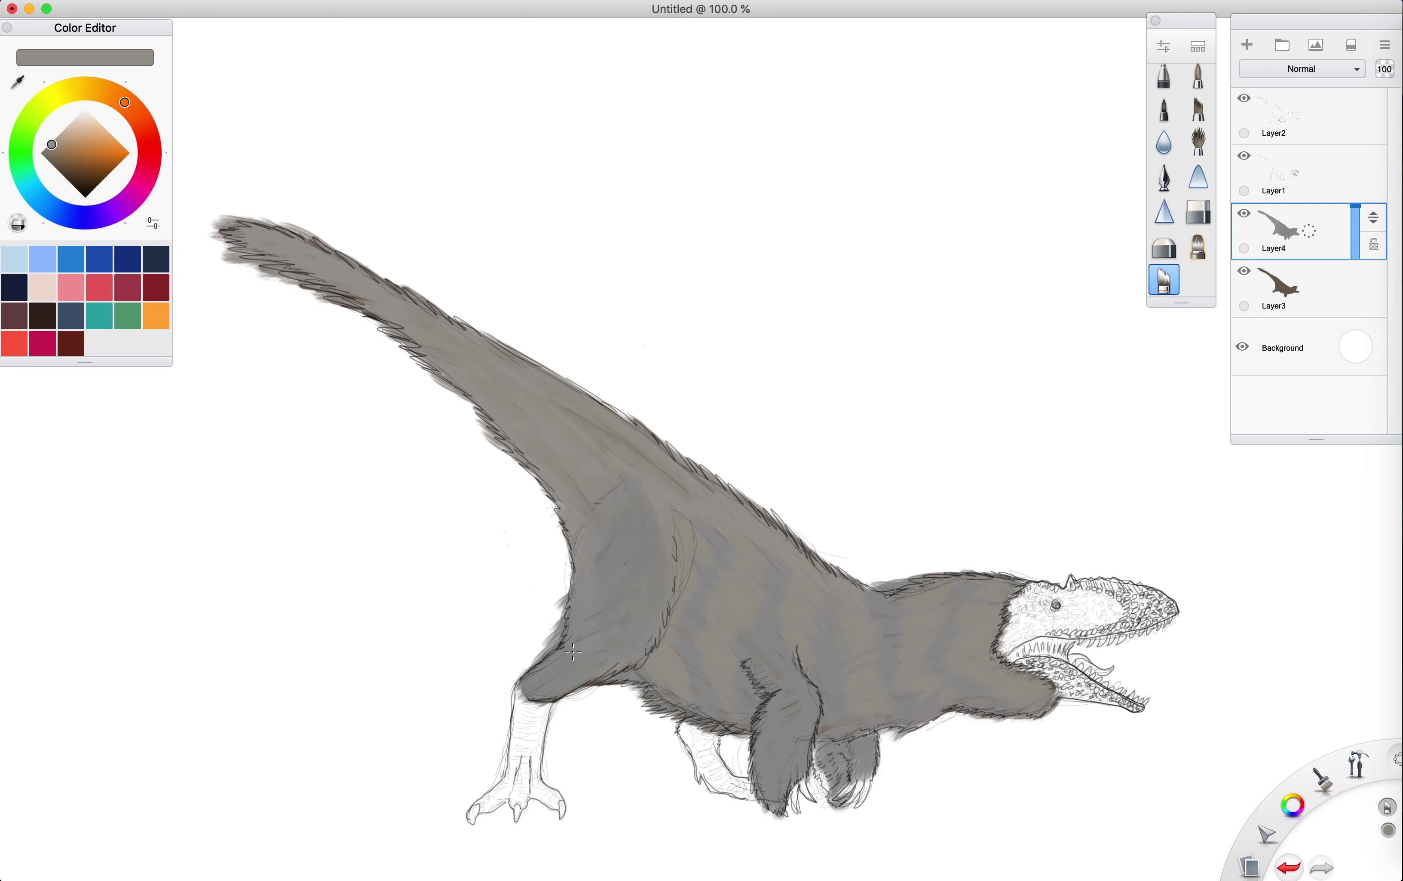
mouse_move(565, 622)
left_mouse_down()
mouse_move(562, 600)
mouse_move(596, 553)
left_mouse_up()
mouse_move(565, 677)
left_mouse_down()
mouse_move(521, 716)
mouse_move(579, 671)
left_mouse_up()
mouse_move(667, 641)
left_mouse_down()
mouse_move(629, 672)
mouse_move(673, 639)
mouse_move(665, 606)
mouse_move(713, 662)
mouse_move(688, 647)
left_mouse_up()
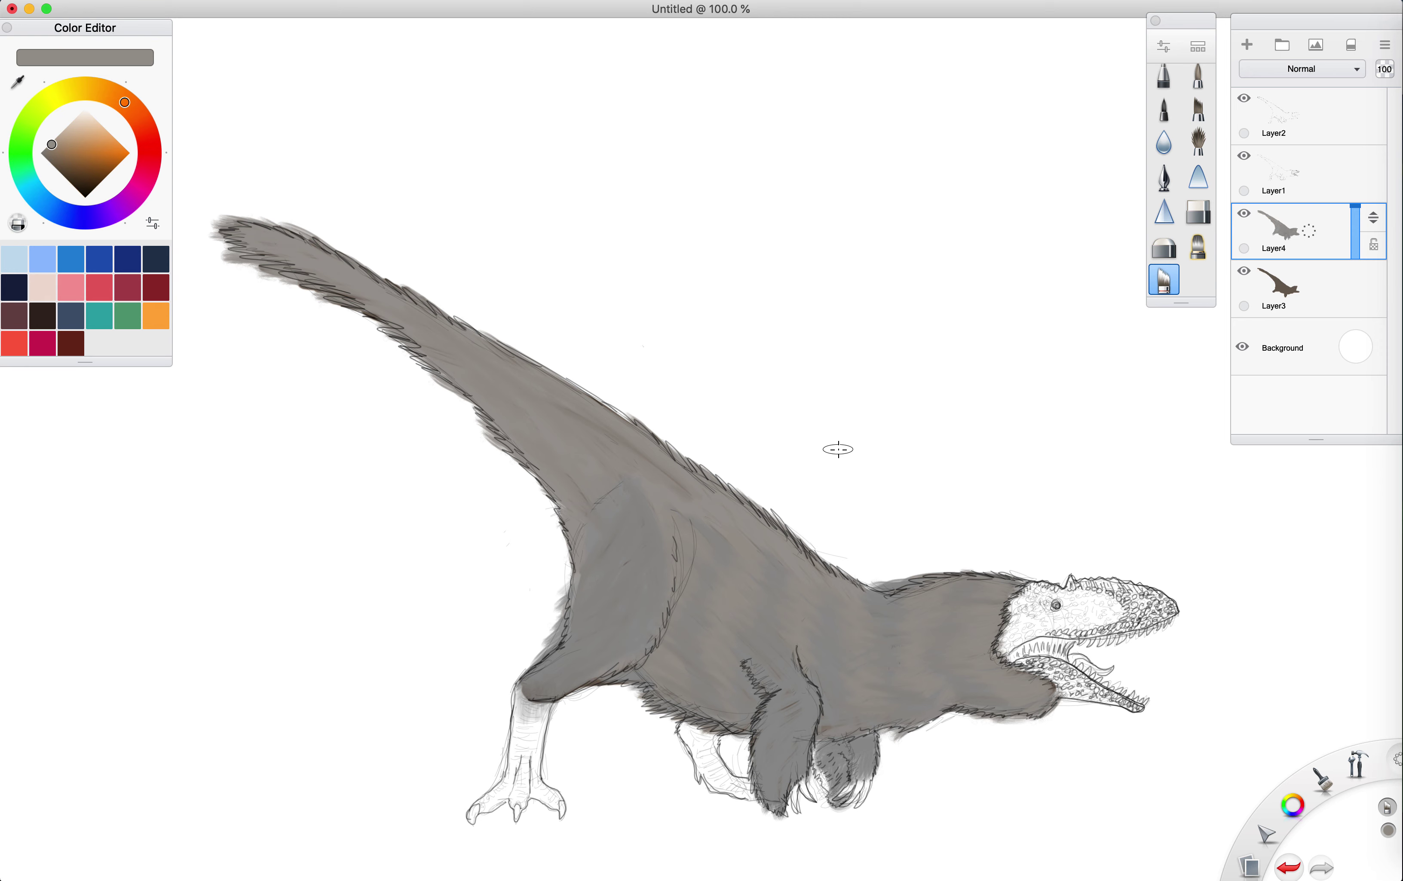
left_click(1198, 108)
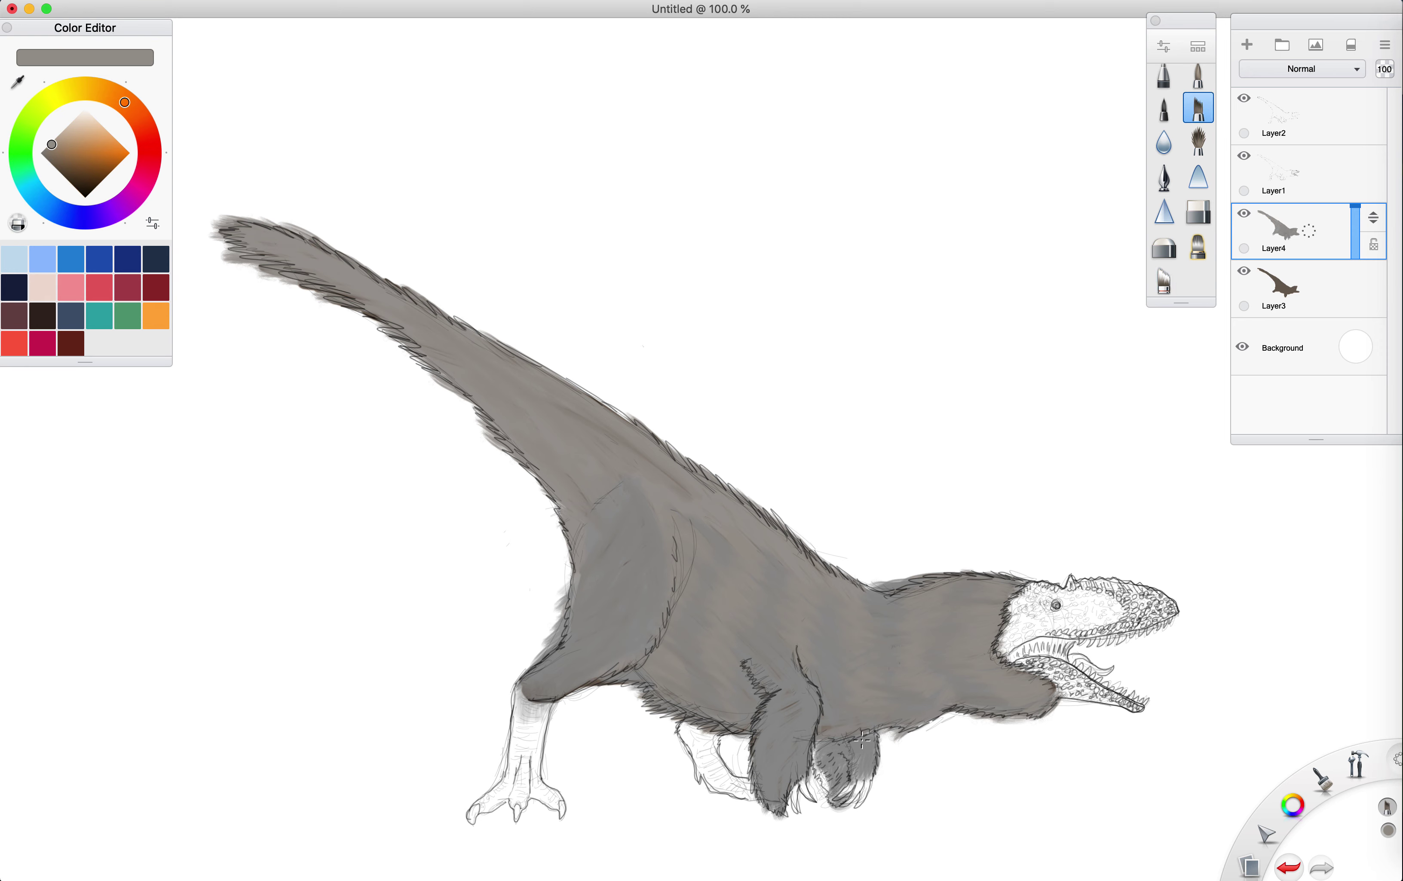
left_click_drag(820, 758, 836, 794)
- Ink near-black feather strokes on Layer2 along the top of the neck and the tail's outline
left_click(75, 188)
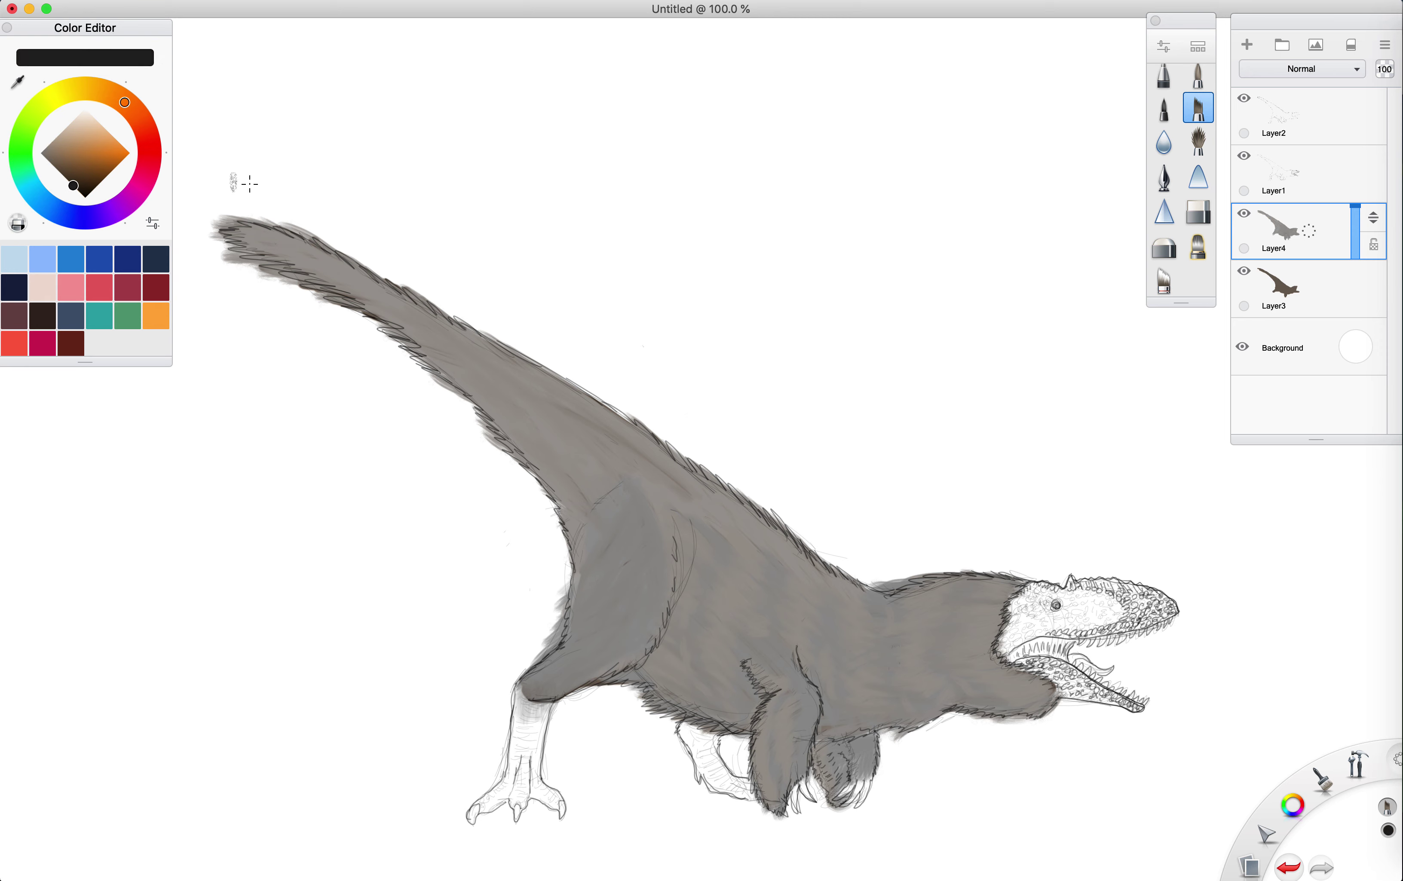
left_click(1167, 85)
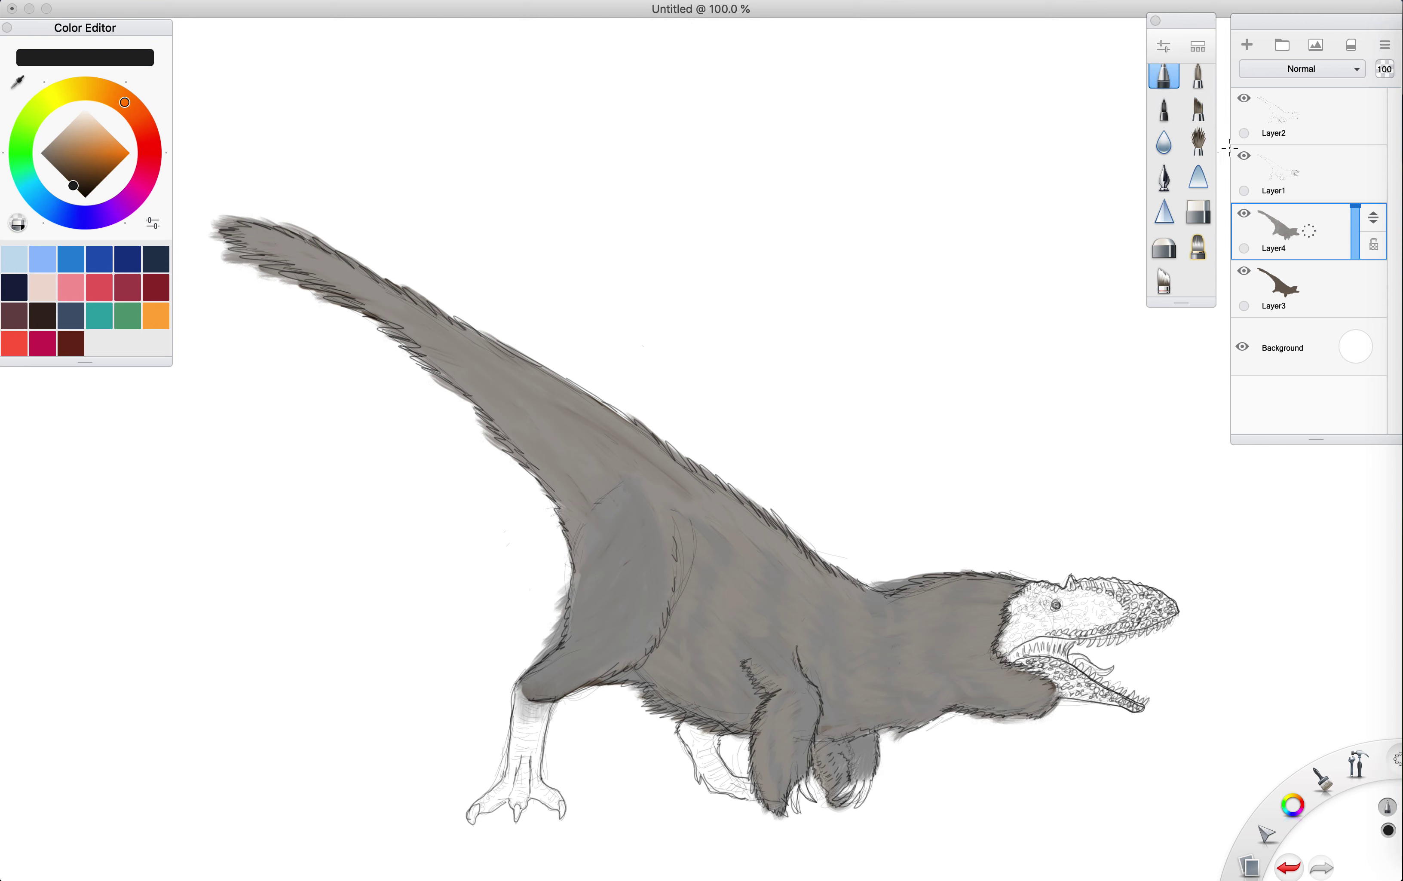
left_click(1271, 126)
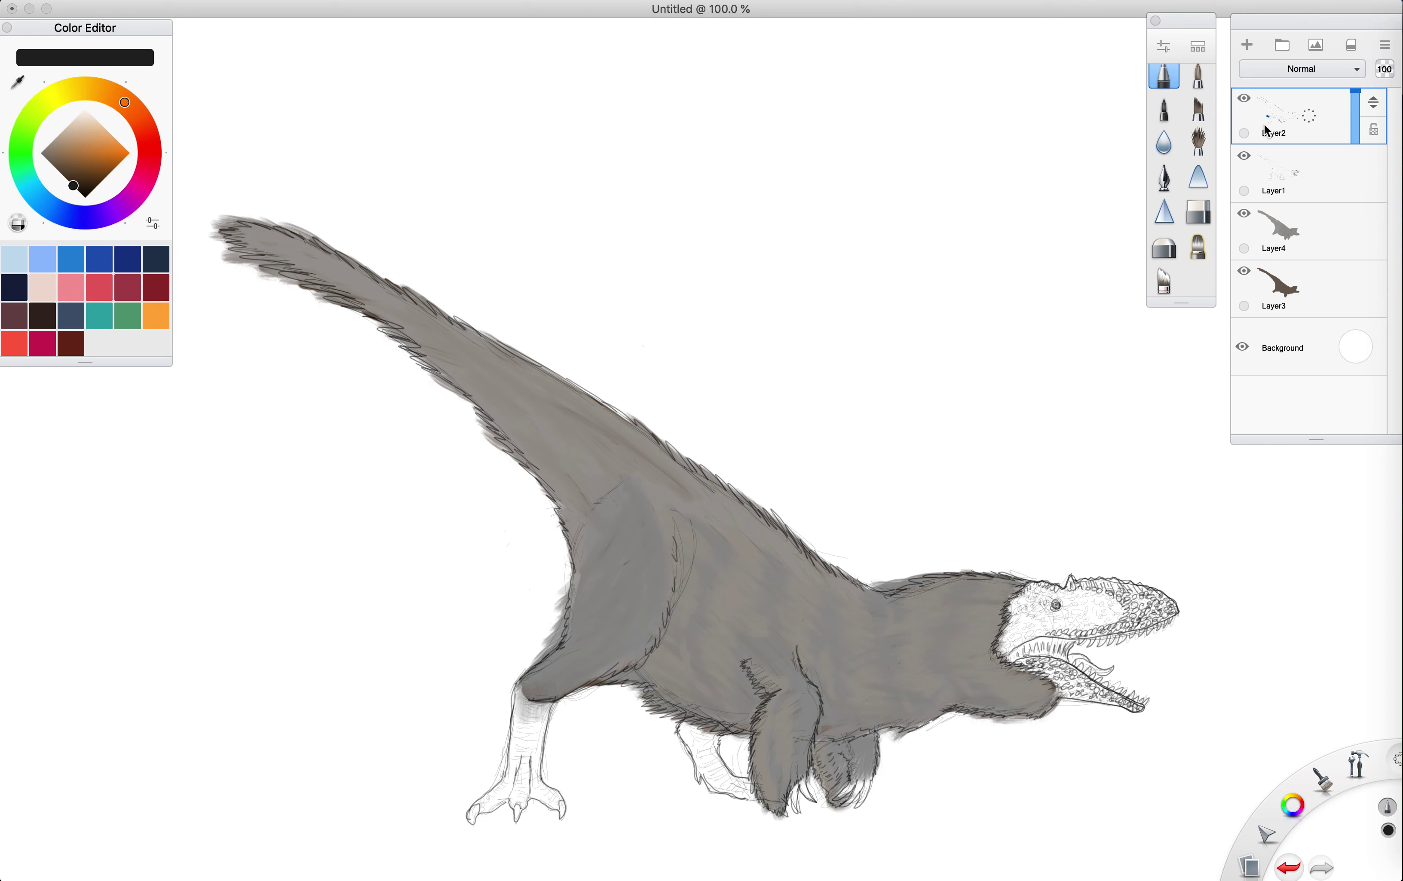
left_click_drag(972, 574, 929, 580)
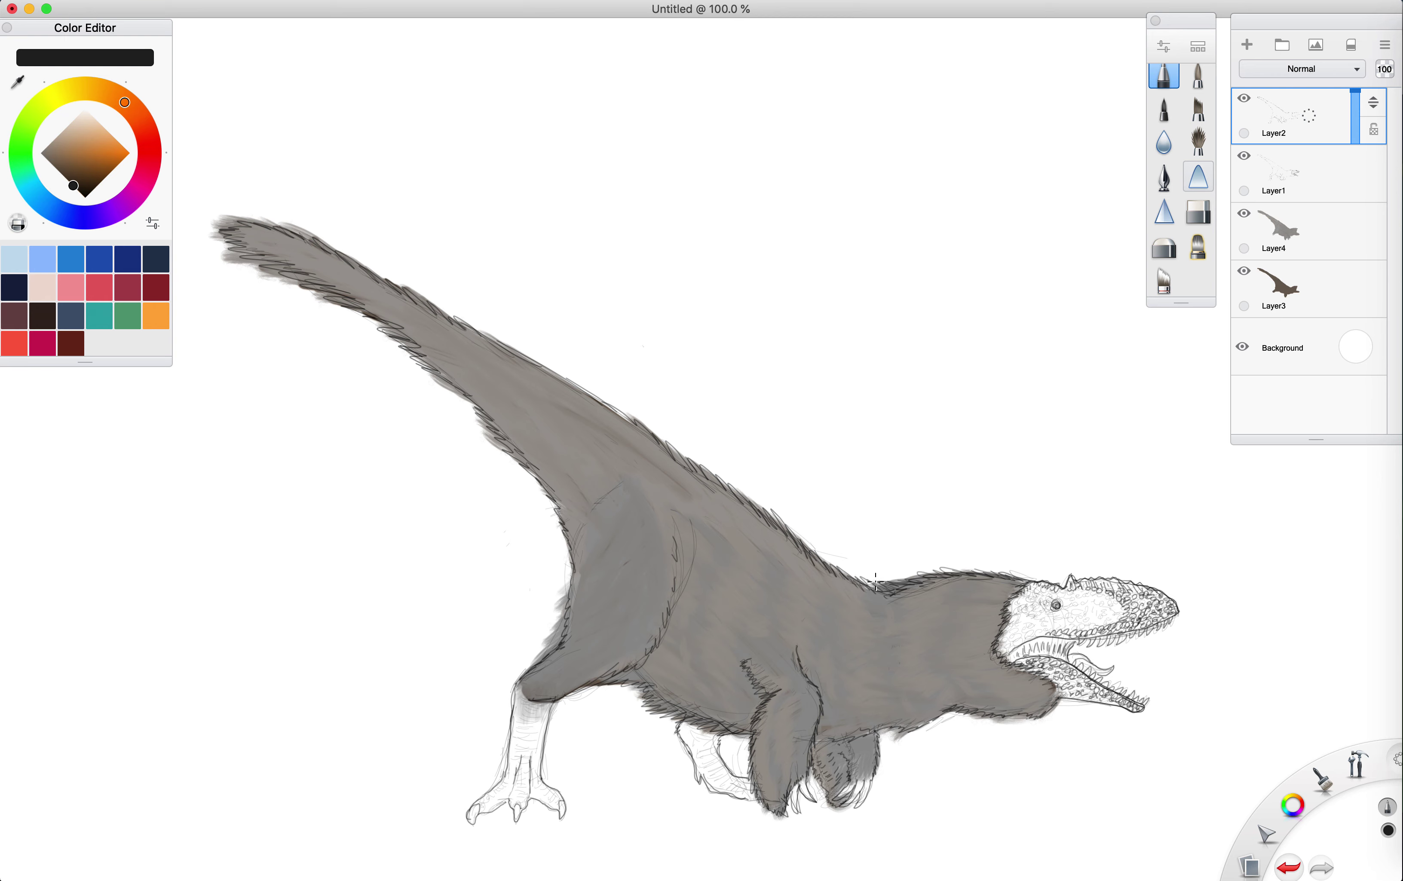
left_click_drag(875, 581, 962, 575)
mouse_move(224, 258)
left_mouse_down()
mouse_move(239, 219)
mouse_move(299, 235)
mouse_move(504, 356)
left_mouse_up()
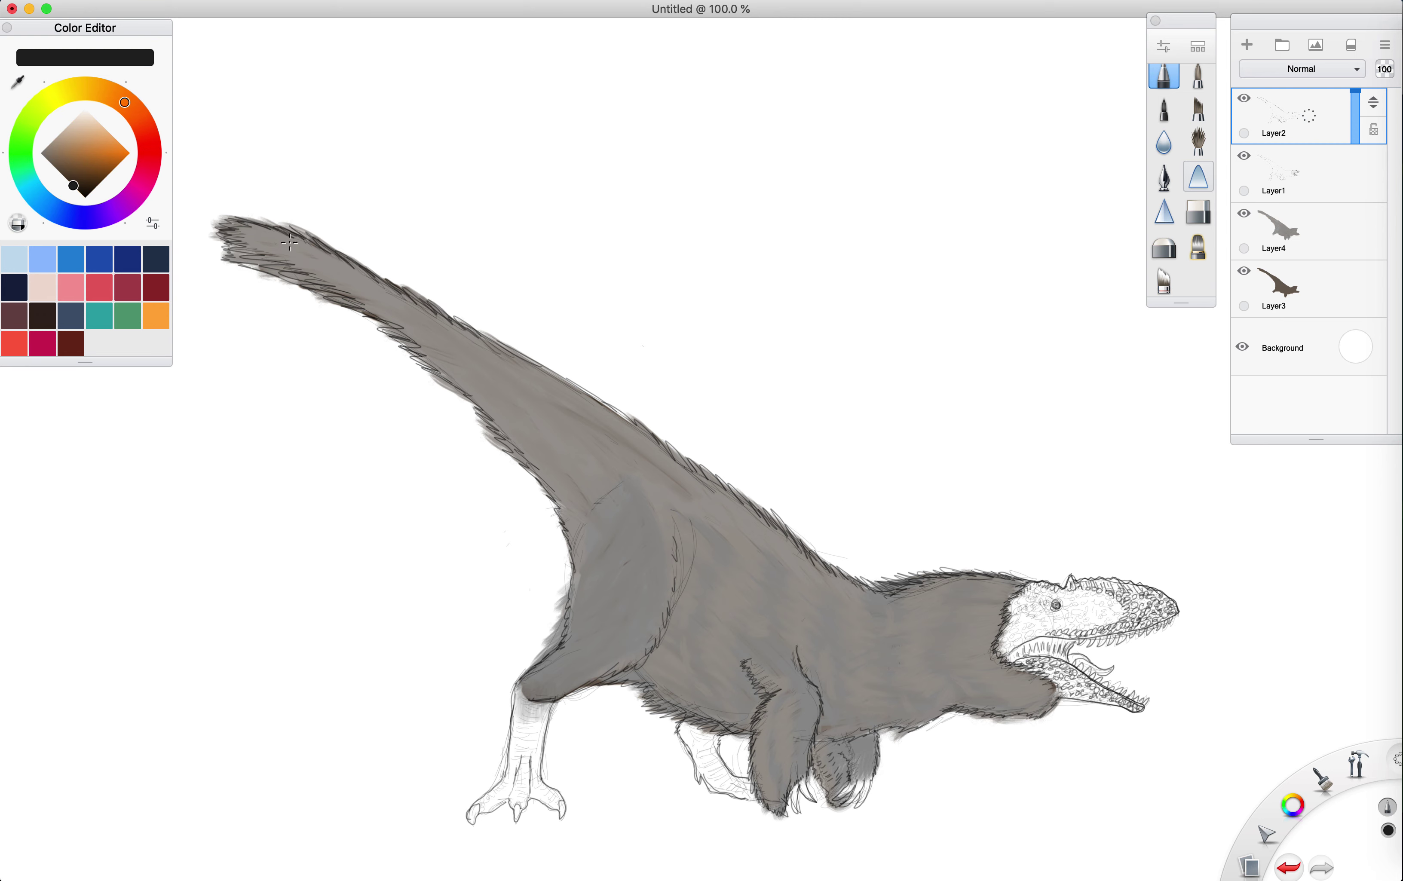
- Set the Paintbrush to dark brown at size 5.3, and undo the trial claw stroke on Layer2
left_click(1191, 214)
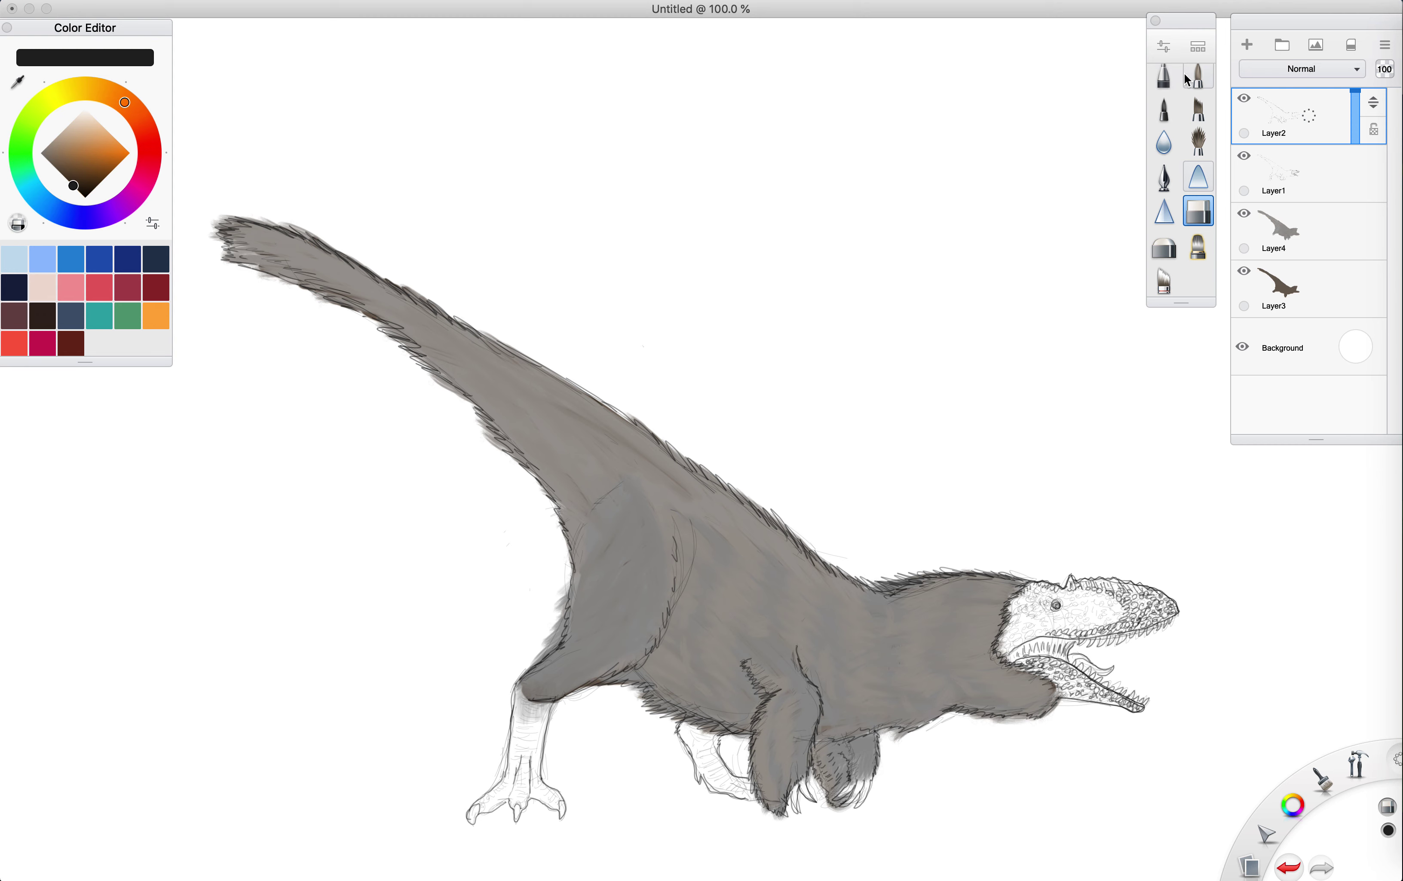
left_click(1197, 77)
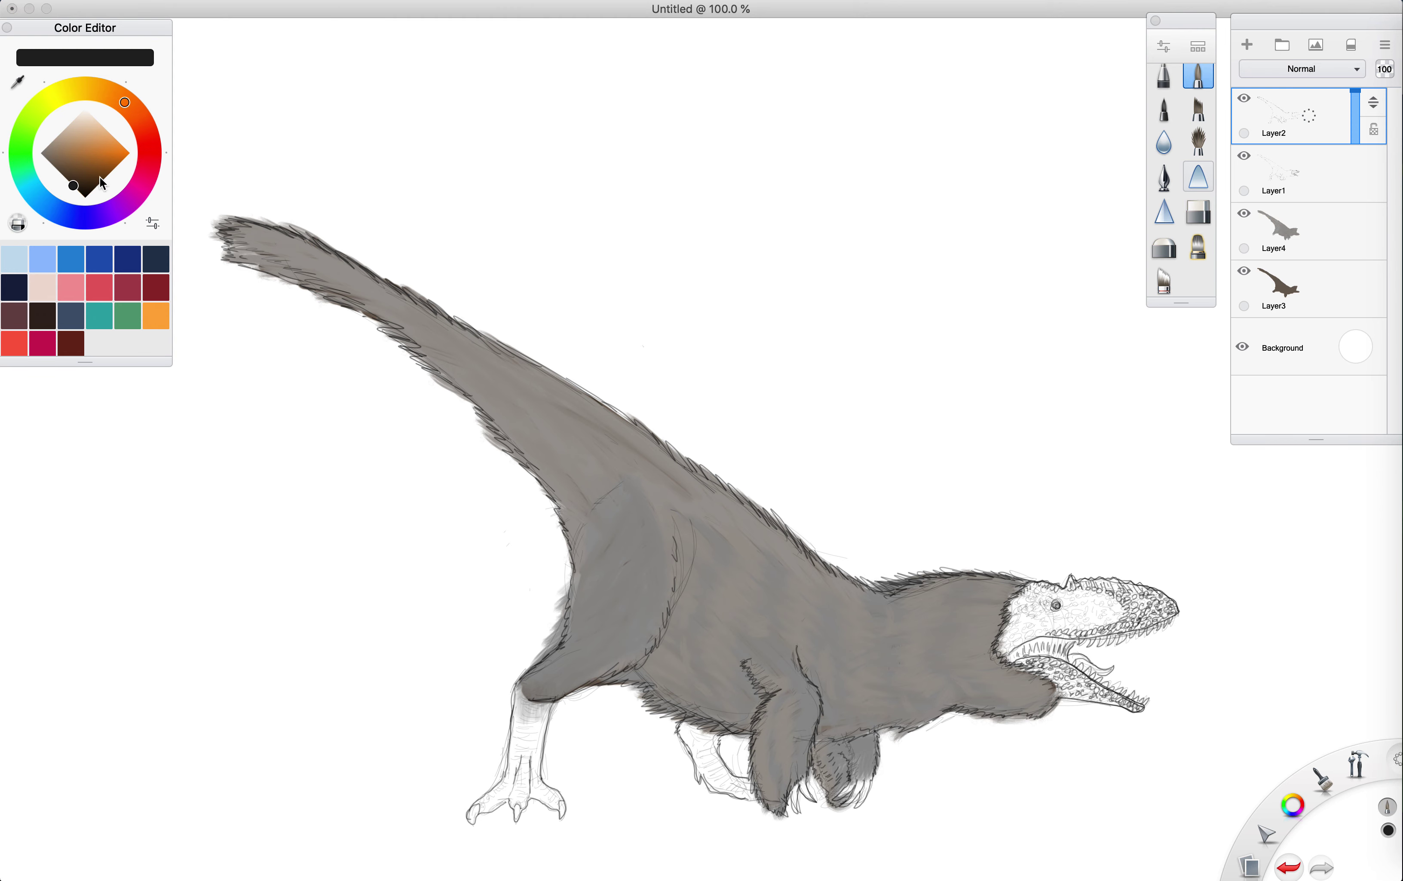
left_click(62, 168)
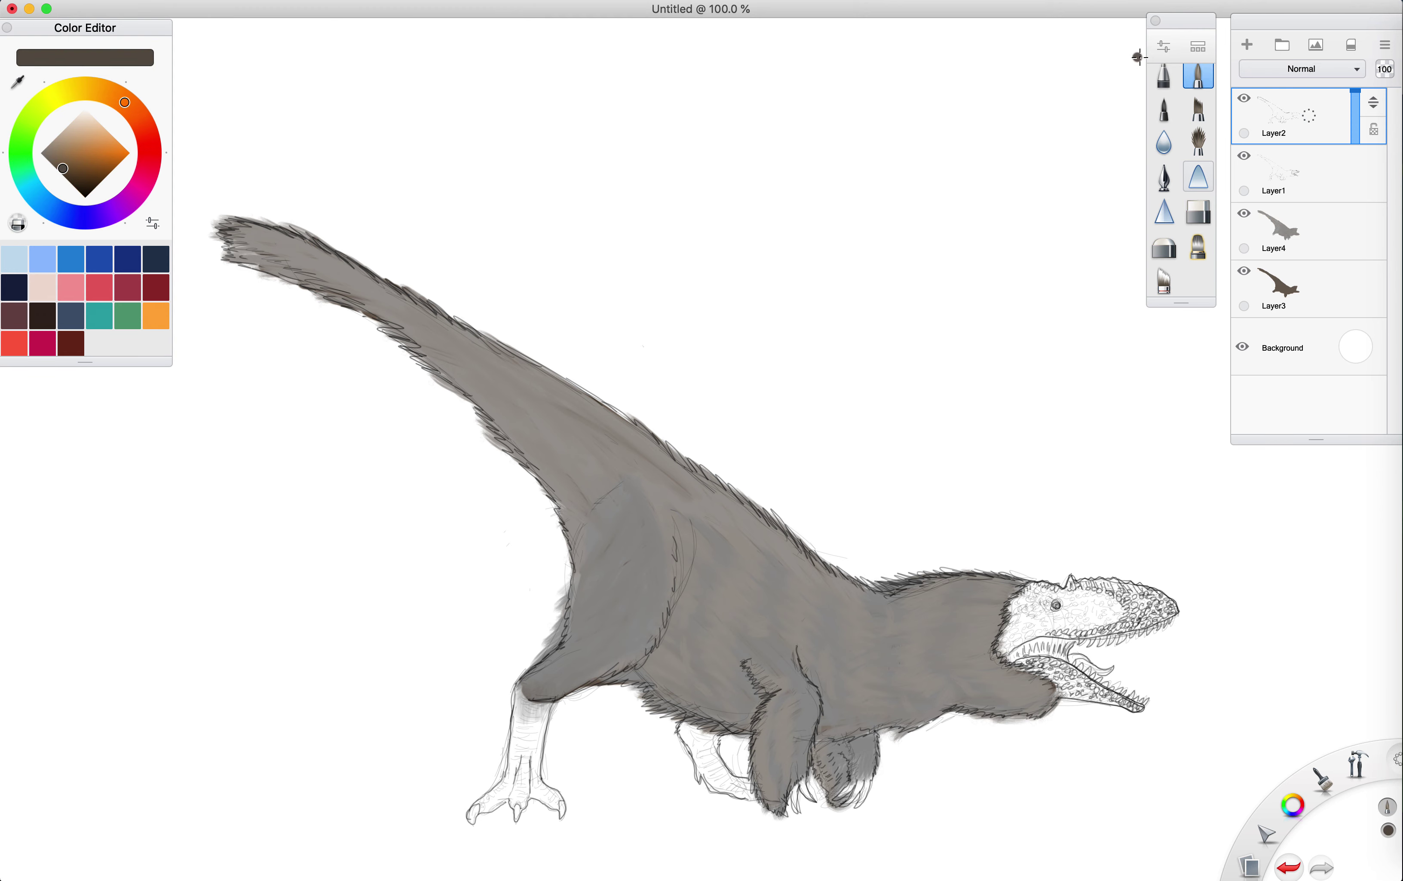
left_click(1164, 46)
left_click_drag(473, 321, 461, 322)
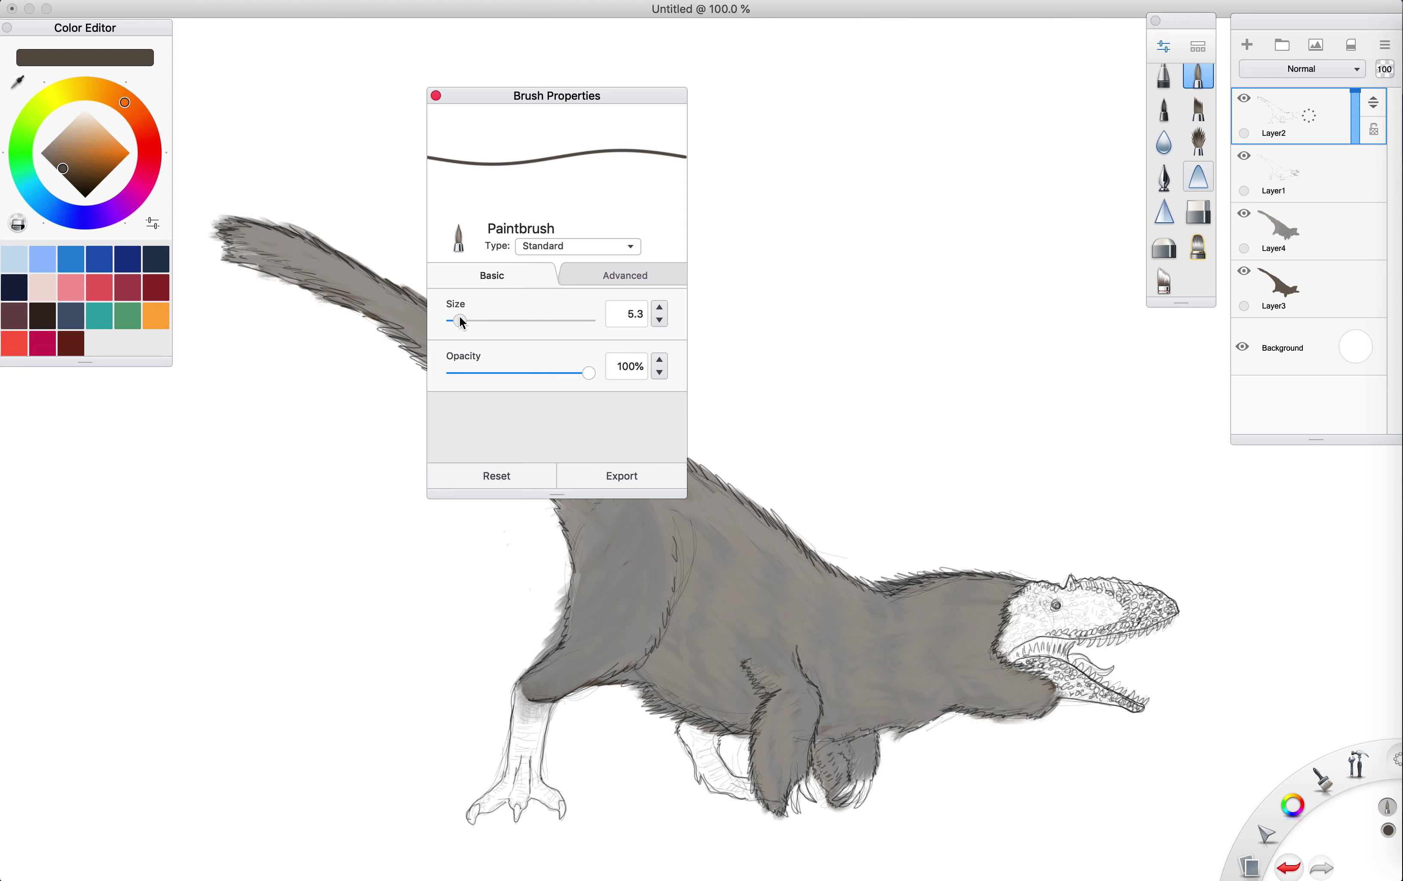
left_click(436, 96)
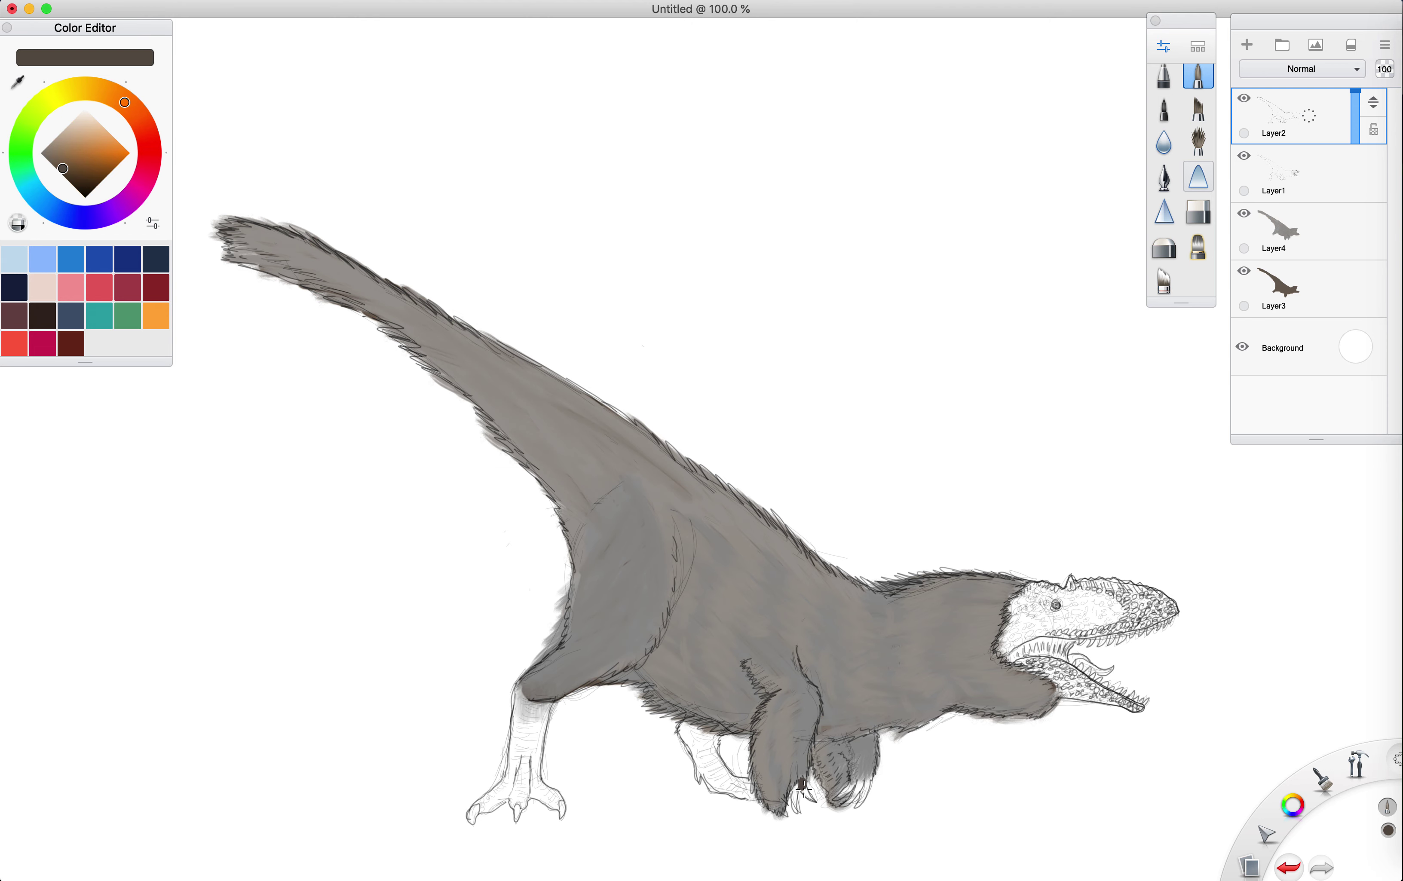
left_click(1276, 867)
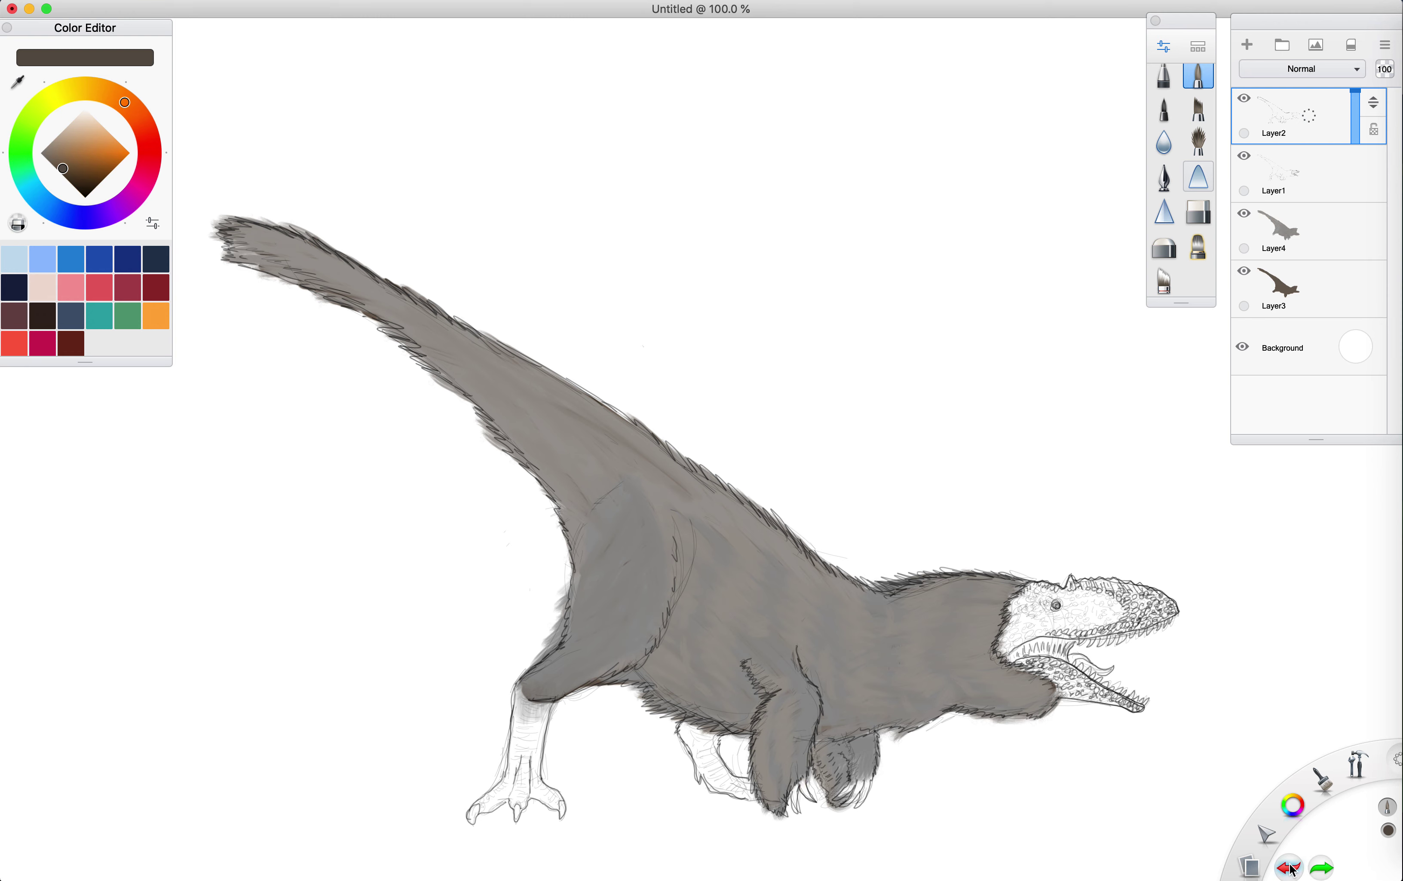
- Paint the claws of both hands dark brown on Layer3
left_click(1270, 278)
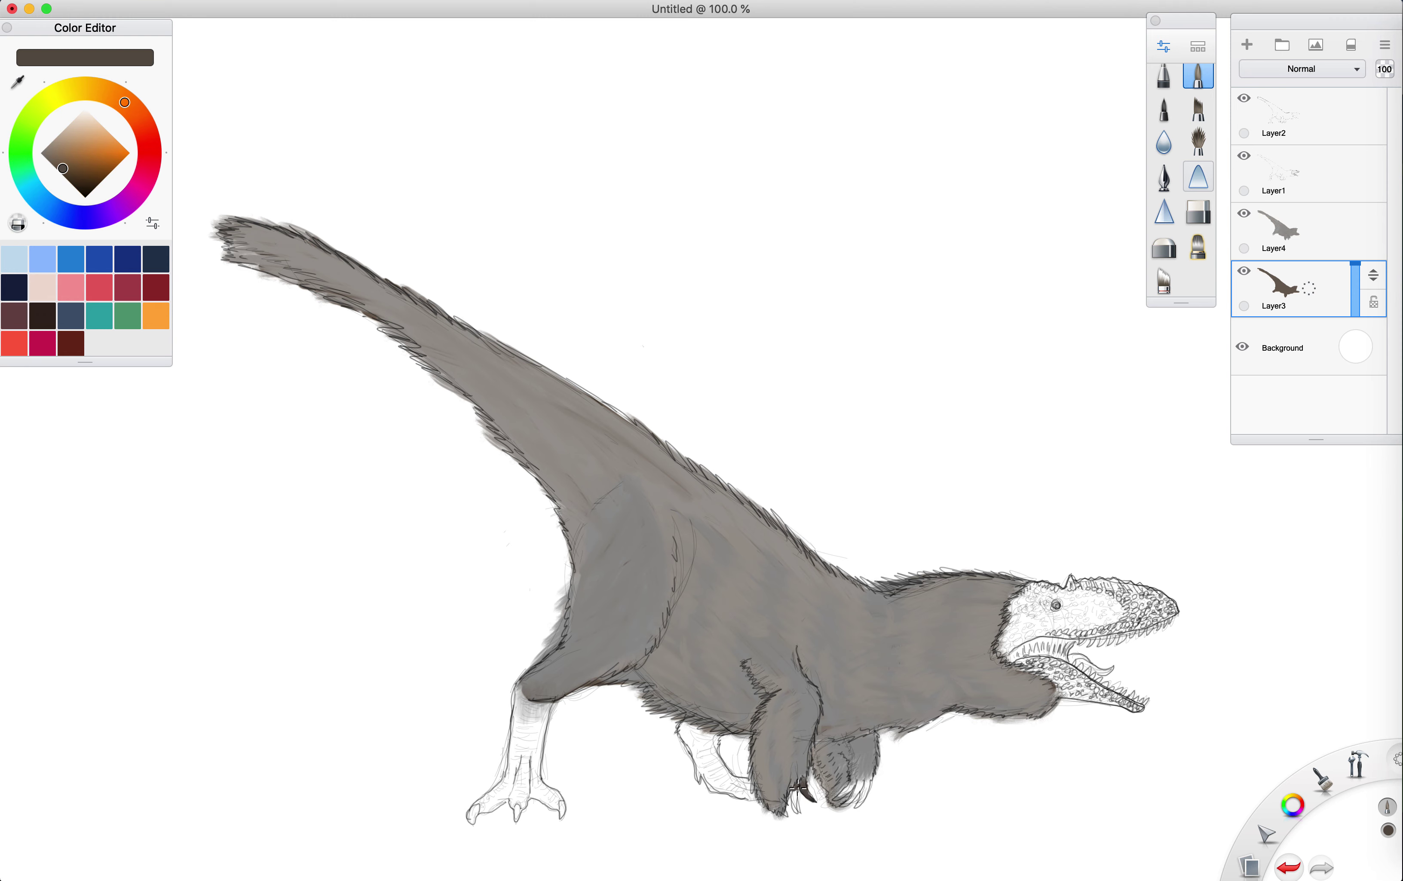
left_click_drag(798, 786, 788, 812)
mouse_move(789, 793)
left_mouse_down()
mouse_move(806, 777)
mouse_move(841, 807)
mouse_move(842, 787)
mouse_move(860, 779)
mouse_move(848, 797)
mouse_move(868, 778)
mouse_move(853, 807)
mouse_move(870, 777)
left_mouse_up()
- Fill the near lower leg and foot and the far lower leg with dark brown, leaving the near toe claws unpainted
mouse_move(525, 693)
left_mouse_down()
mouse_move(523, 711)
mouse_move(532, 696)
mouse_move(551, 717)
mouse_move(530, 732)
mouse_move(518, 696)
mouse_move(509, 713)
mouse_move(535, 663)
left_mouse_up()
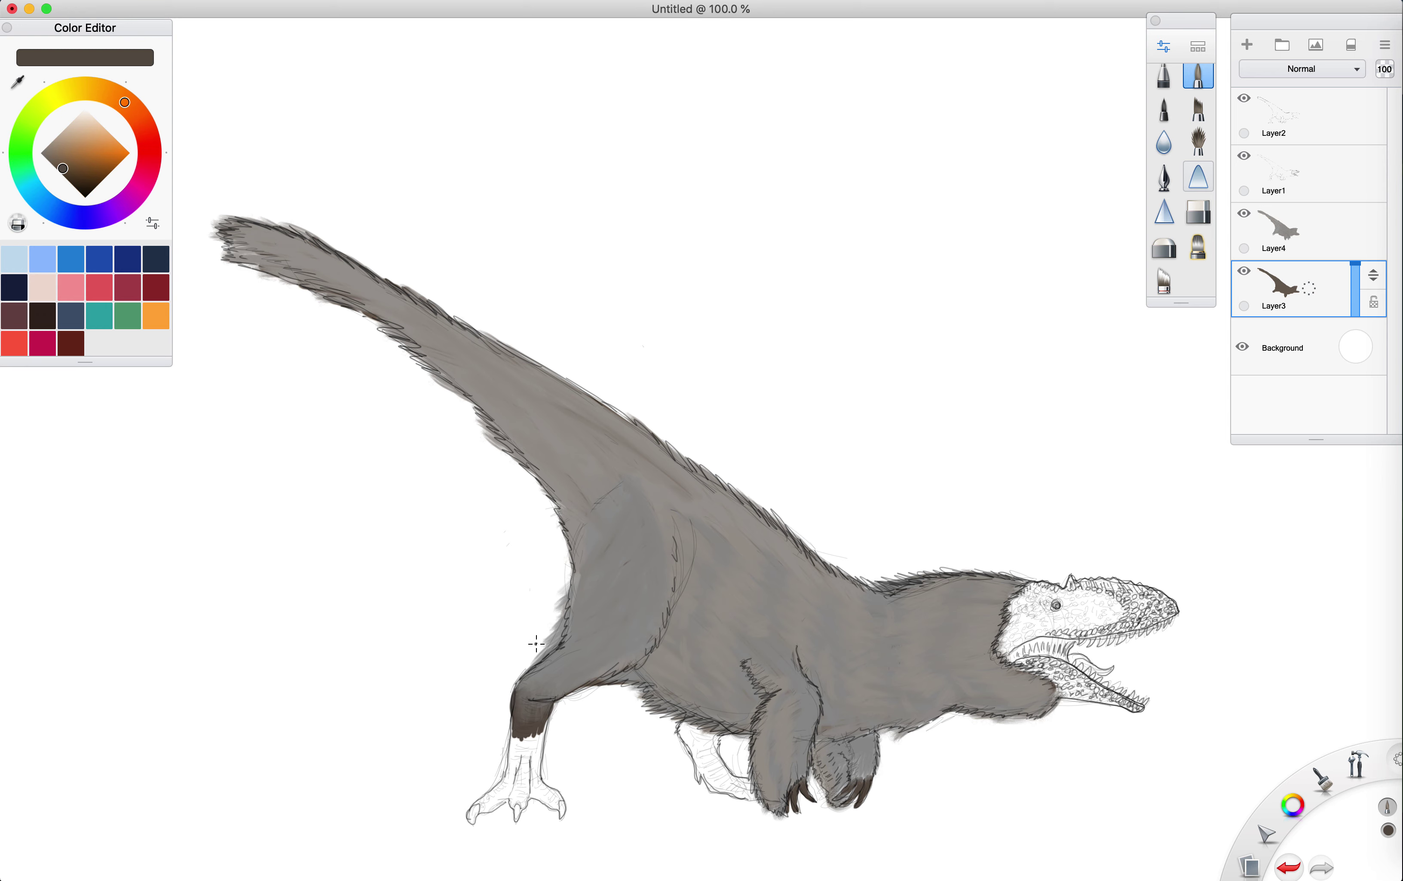
mouse_move(519, 729)
left_mouse_down()
mouse_move(545, 722)
mouse_move(527, 752)
mouse_move(539, 762)
mouse_move(541, 747)
mouse_move(517, 749)
mouse_move(501, 787)
mouse_move(510, 765)
mouse_move(502, 786)
mouse_move(524, 768)
mouse_move(536, 783)
mouse_move(506, 768)
mouse_move(501, 735)
mouse_move(510, 722)
mouse_move(521, 769)
left_mouse_up()
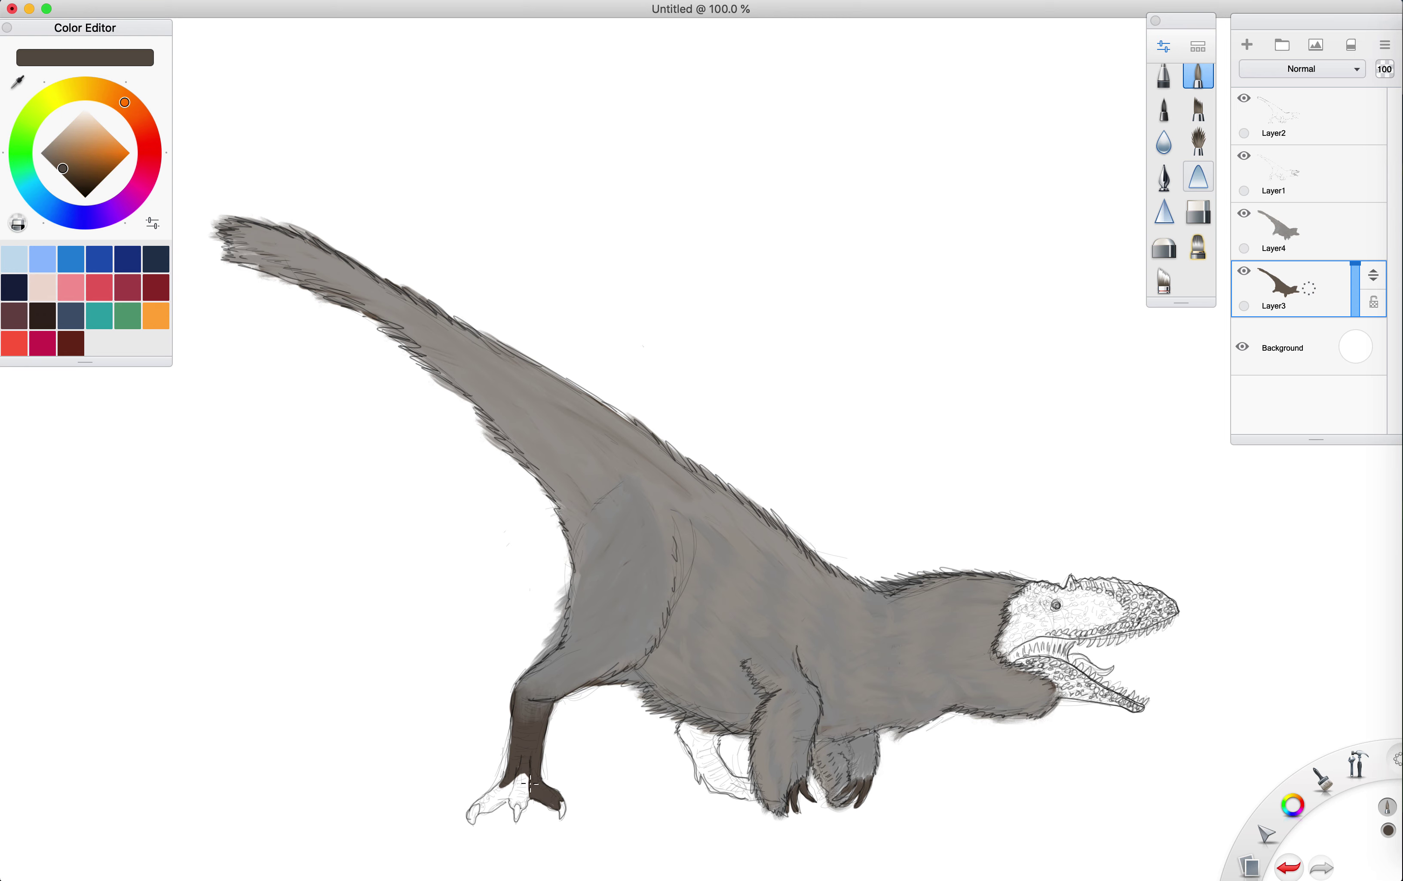
mouse_move(521, 796)
left_mouse_down()
mouse_move(483, 802)
mouse_move(499, 788)
mouse_move(475, 811)
mouse_move(489, 804)
left_mouse_up()
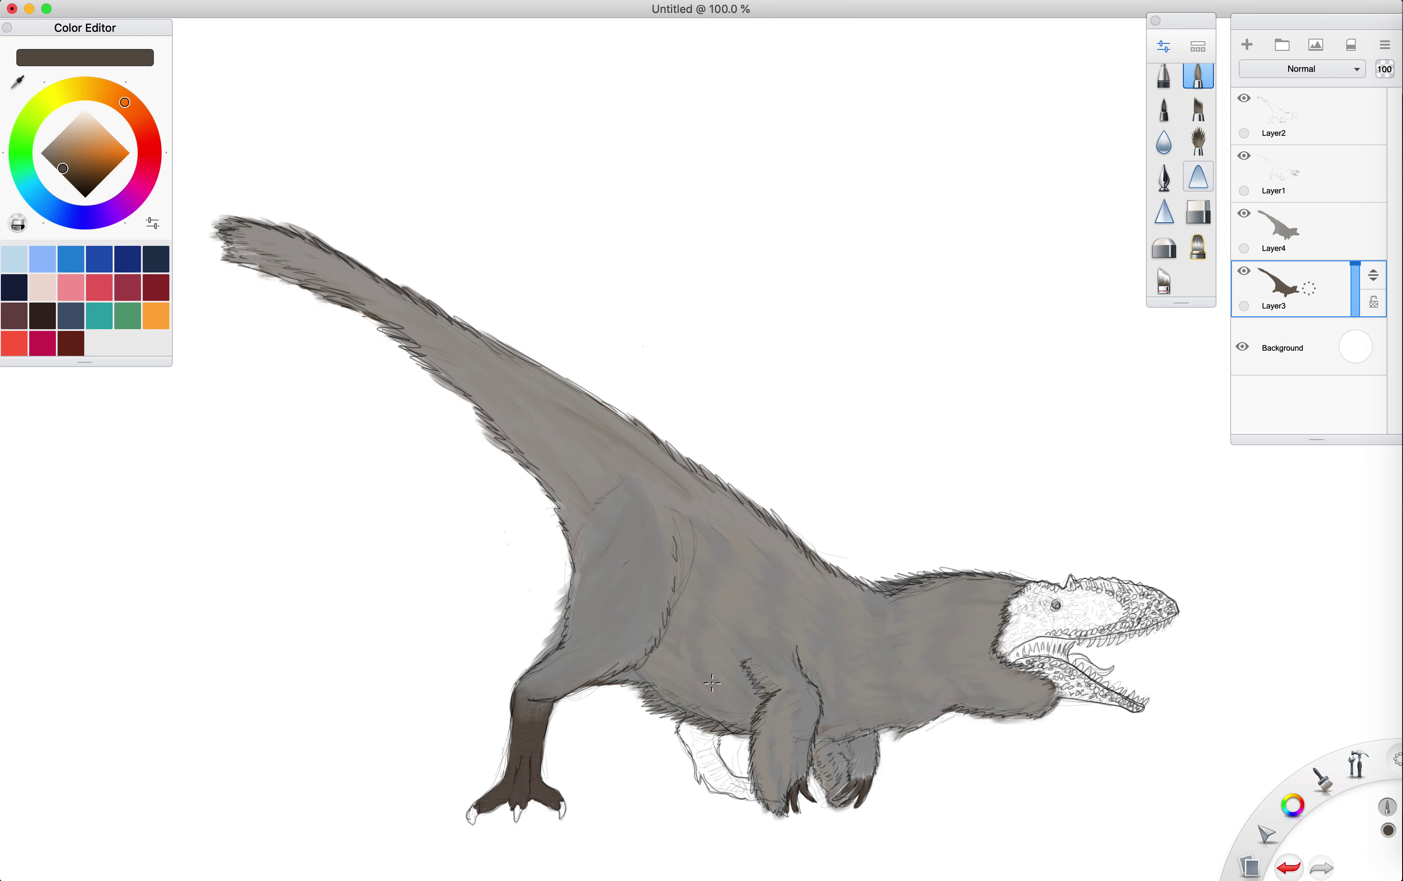
mouse_move(692, 724)
left_mouse_down()
mouse_move(698, 779)
mouse_move(698, 767)
mouse_move(720, 783)
mouse_move(704, 754)
mouse_move(711, 792)
mouse_move(755, 799)
mouse_move(721, 764)
left_mouse_up()
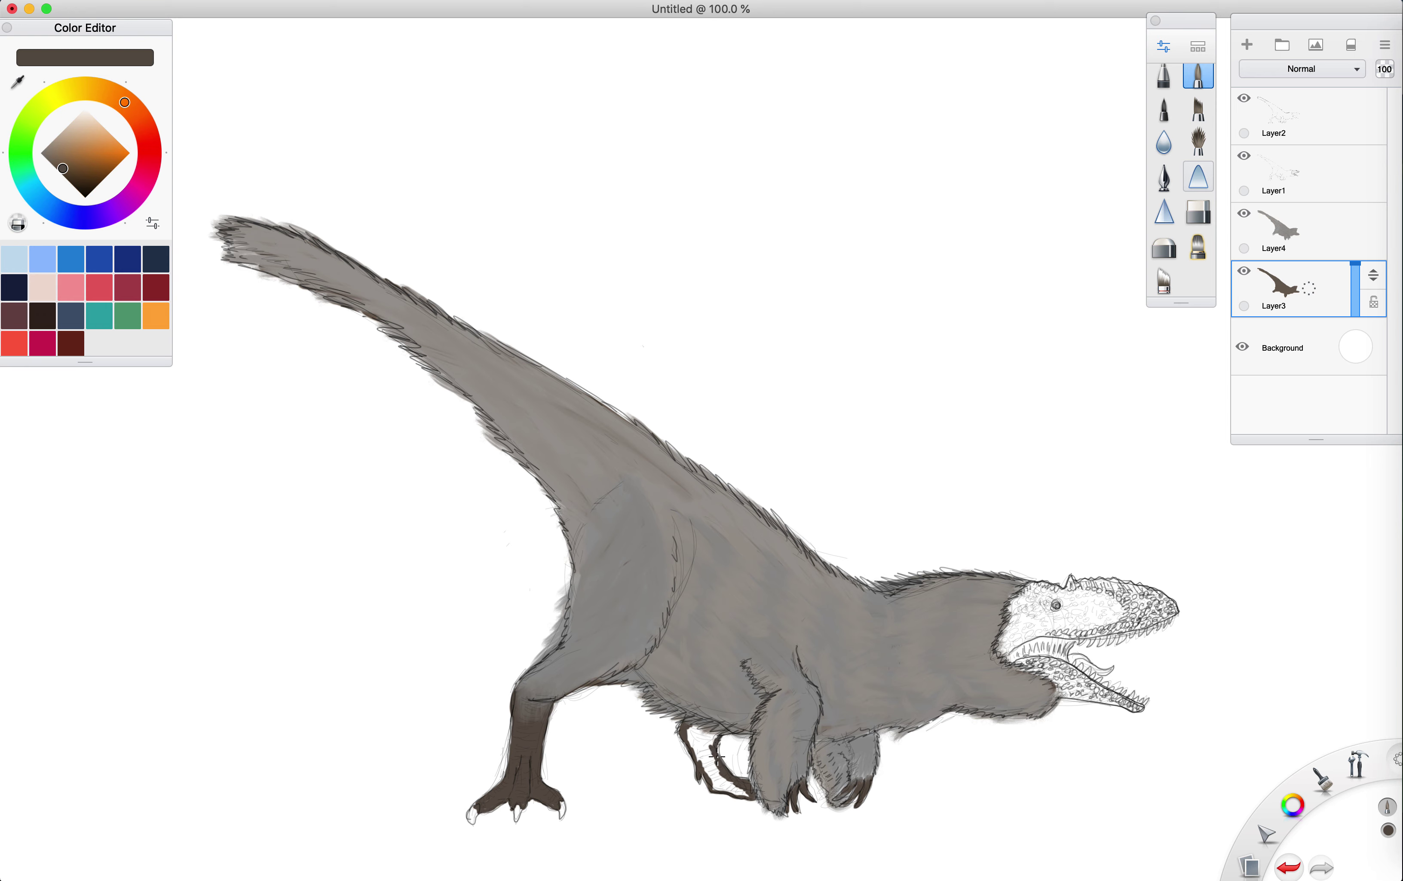
mouse_move(693, 732)
left_mouse_down()
mouse_move(722, 736)
mouse_move(754, 768)
mouse_move(713, 757)
mouse_move(711, 742)
mouse_move(738, 791)
left_mouse_up()
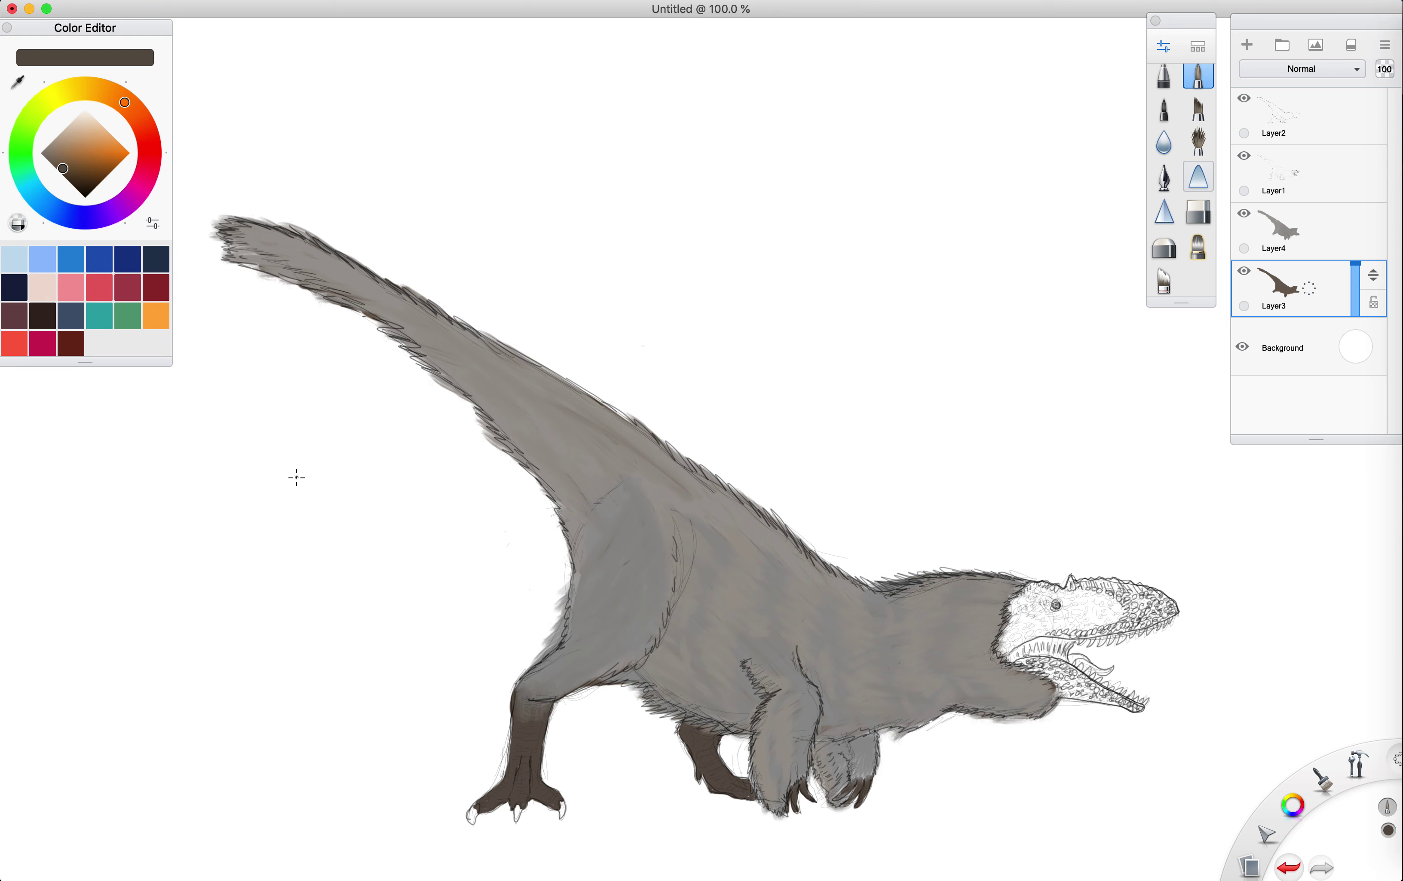
- Paint the toe claws in a darker brown and touch up the far foot with it
left_click(70, 175)
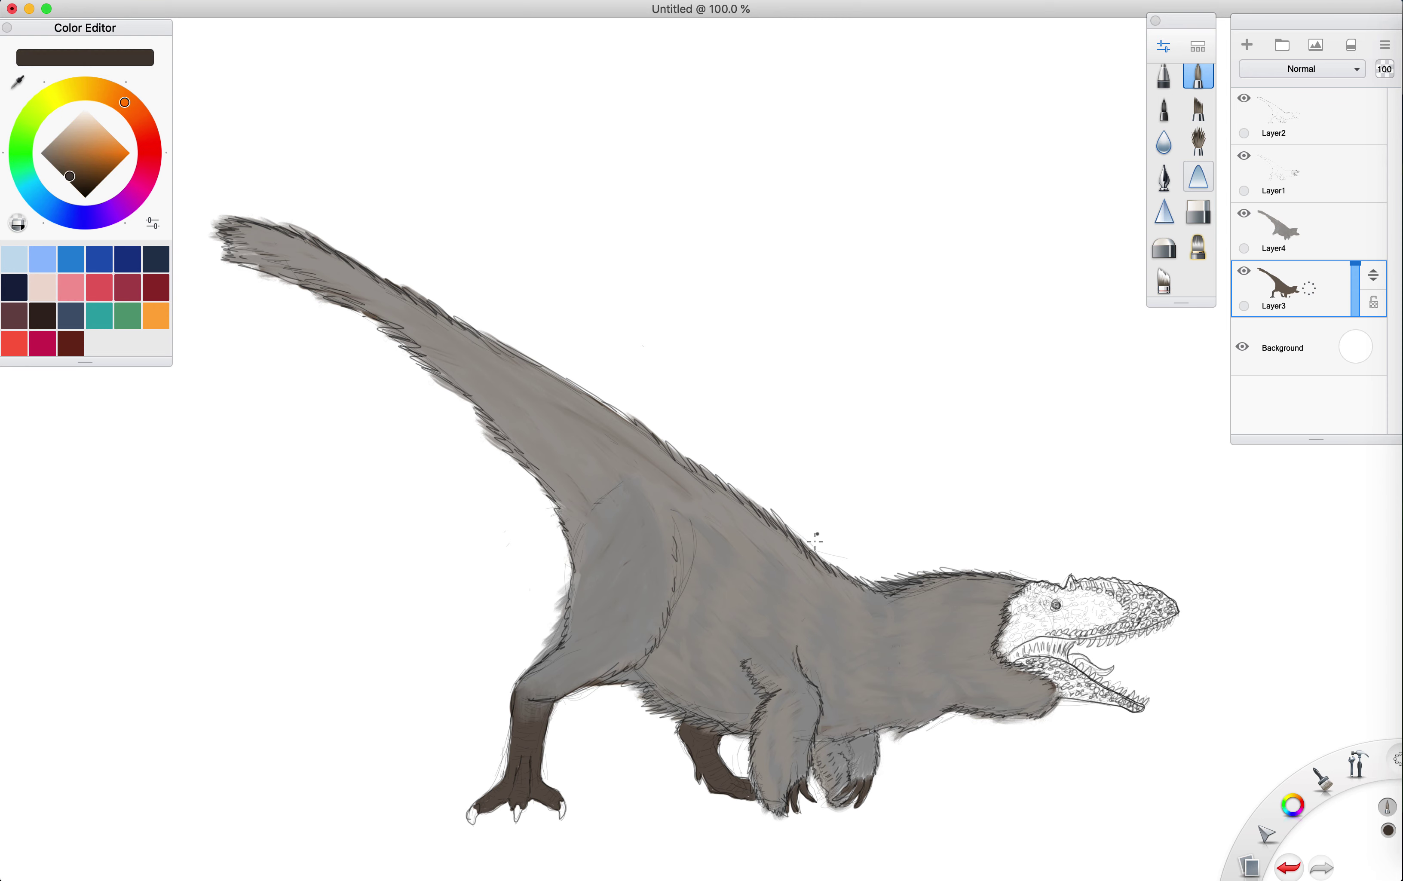
left_click_drag(515, 810, 562, 806)
left_click_drag(469, 793, 474, 819)
left_click_drag(698, 784, 697, 779)
- Paint the small horn above the eye dark brown, and pick a lighter grey-brown as the brush colour
left_click(67, 169)
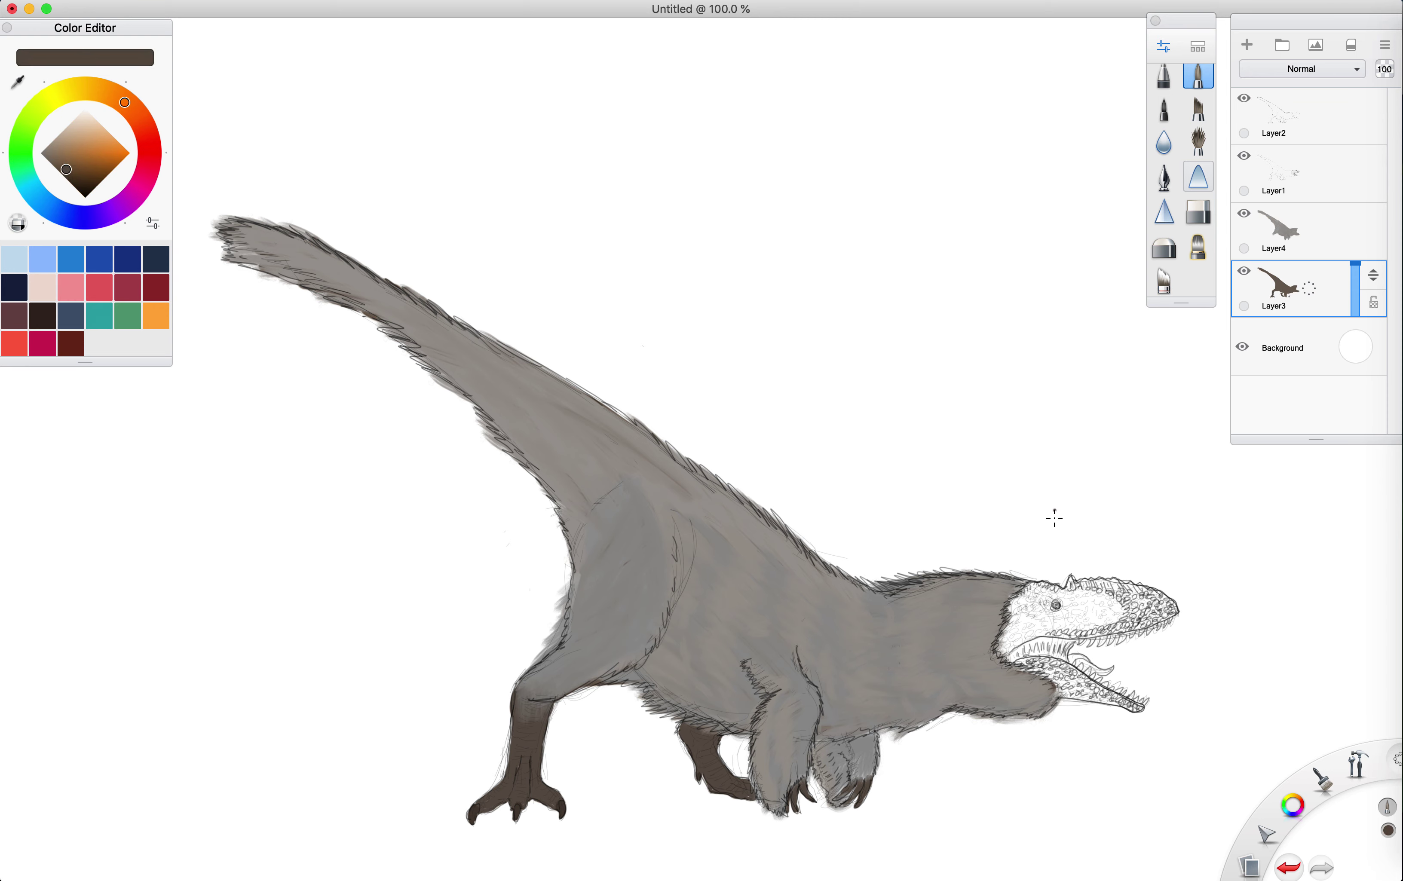
left_click_drag(1071, 589, 1072, 581)
left_click(56, 159)
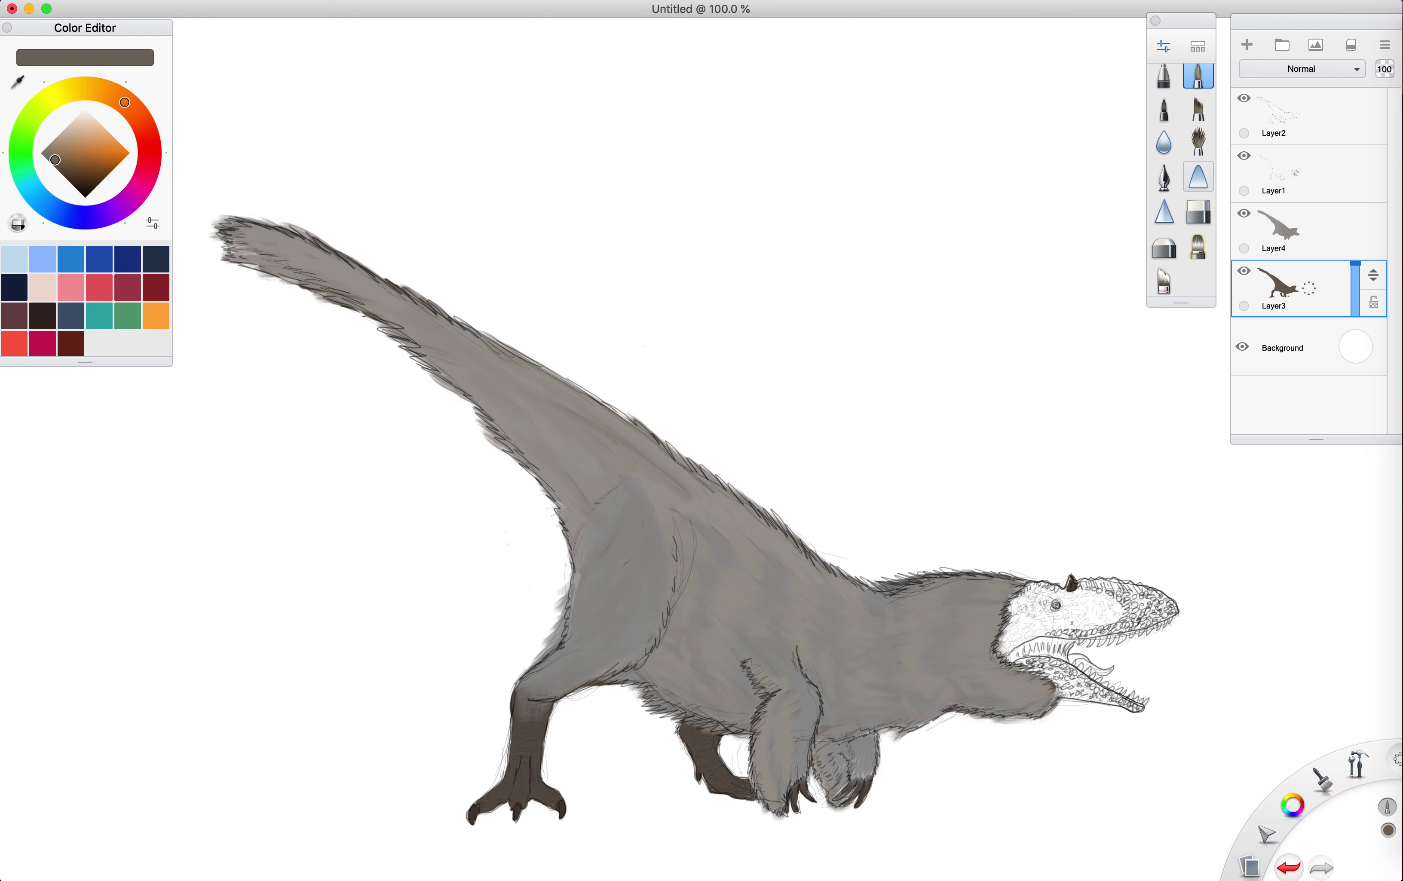
- Paint the cheek and the area around the eye grey-brown with the paintbrush, enlarged to size 12.4
mouse_move(1059, 595)
left_mouse_down()
mouse_move(1010, 605)
mouse_move(1004, 629)
mouse_move(1028, 610)
mouse_move(1005, 640)
left_mouse_up()
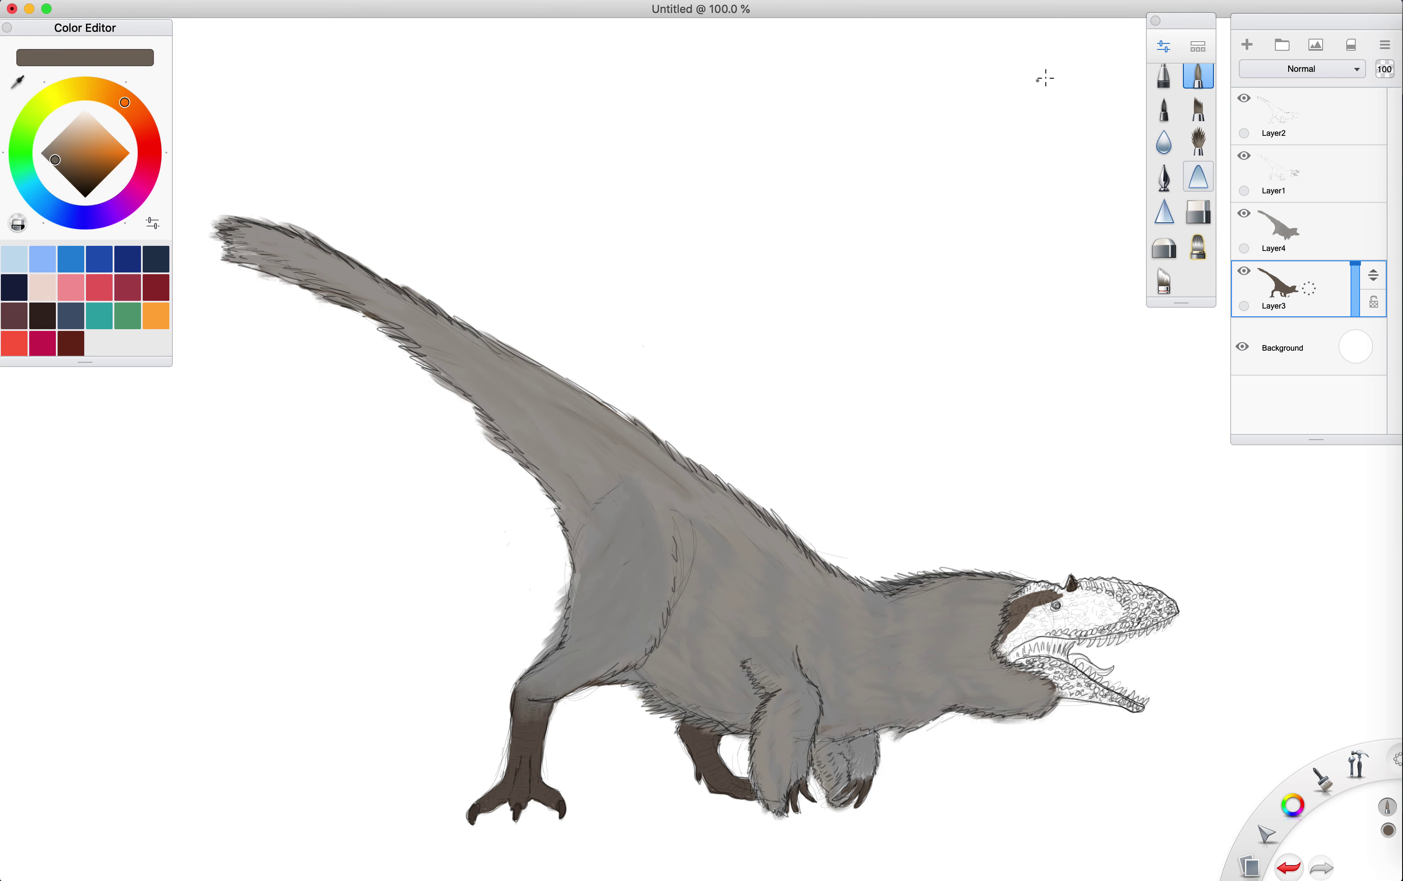
left_click(1163, 49)
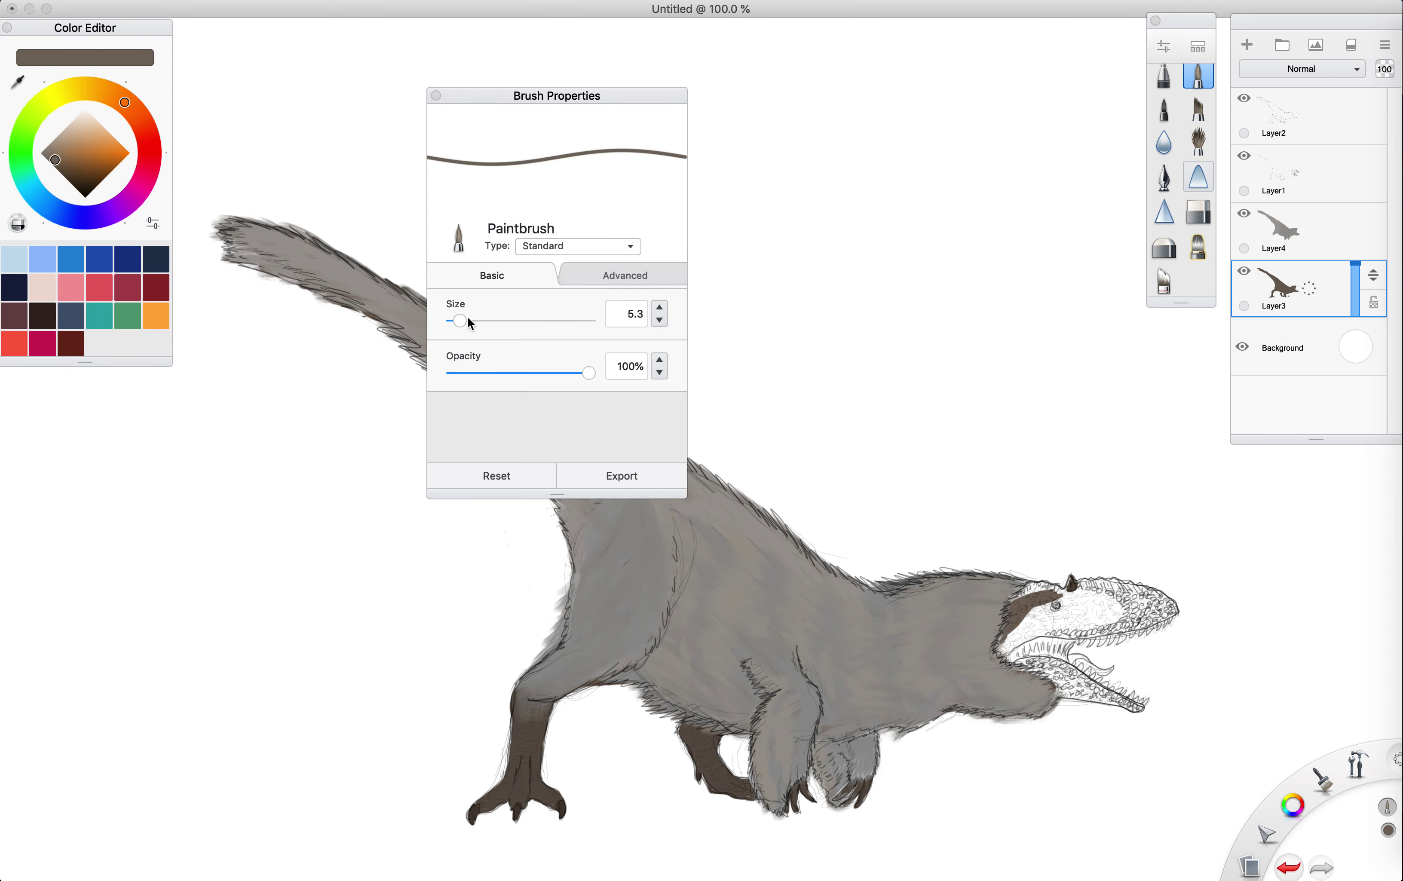
left_click_drag(471, 322, 477, 321)
left_click(436, 95)
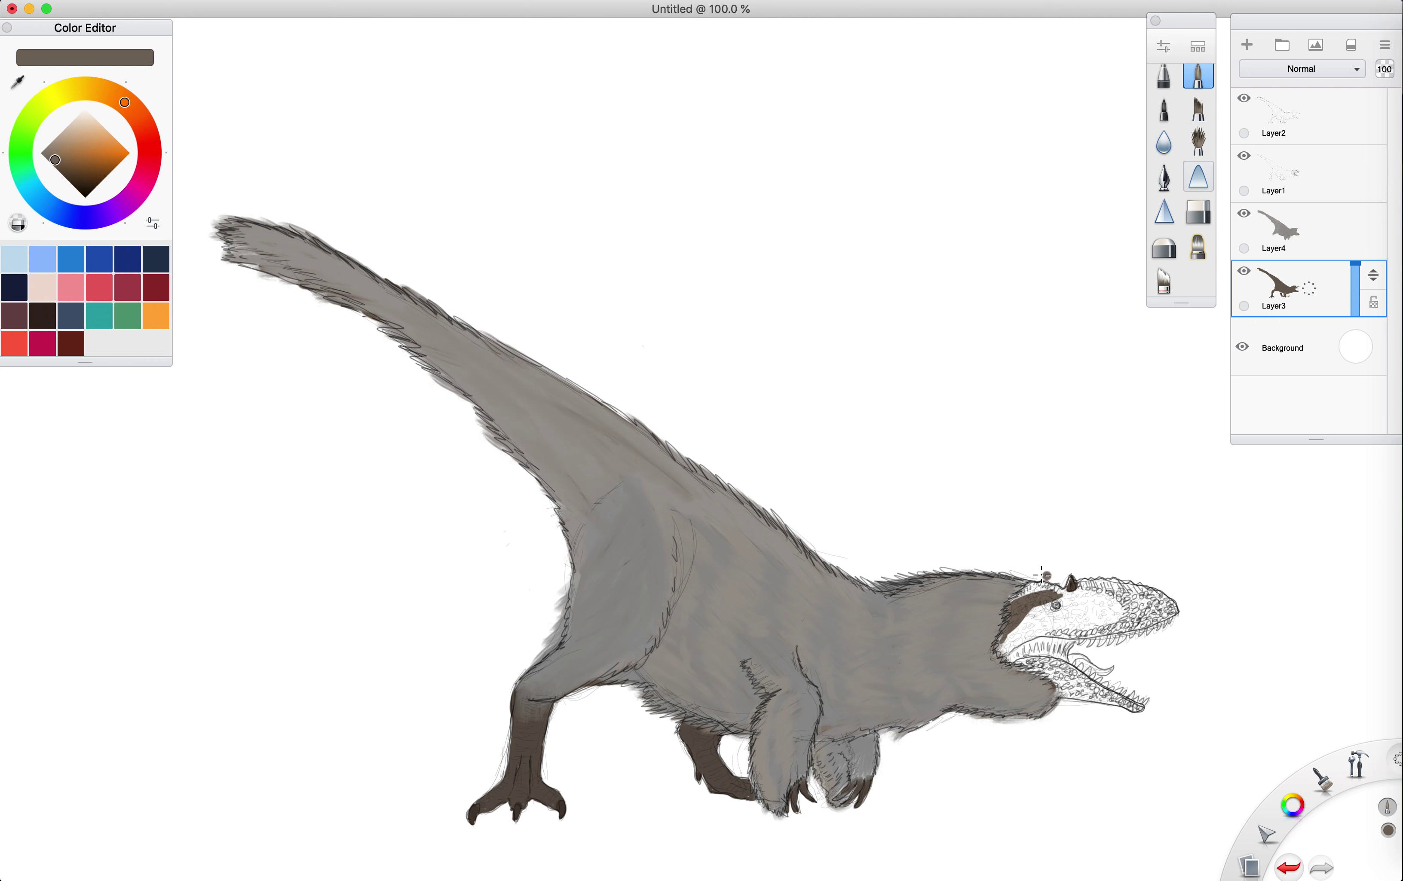
mouse_move(1017, 606)
left_mouse_down()
mouse_move(1077, 580)
mouse_move(1033, 594)
mouse_move(1067, 609)
mouse_move(1034, 615)
mouse_move(1002, 654)
mouse_move(1035, 633)
mouse_move(1019, 644)
mouse_move(1097, 636)
left_mouse_up()
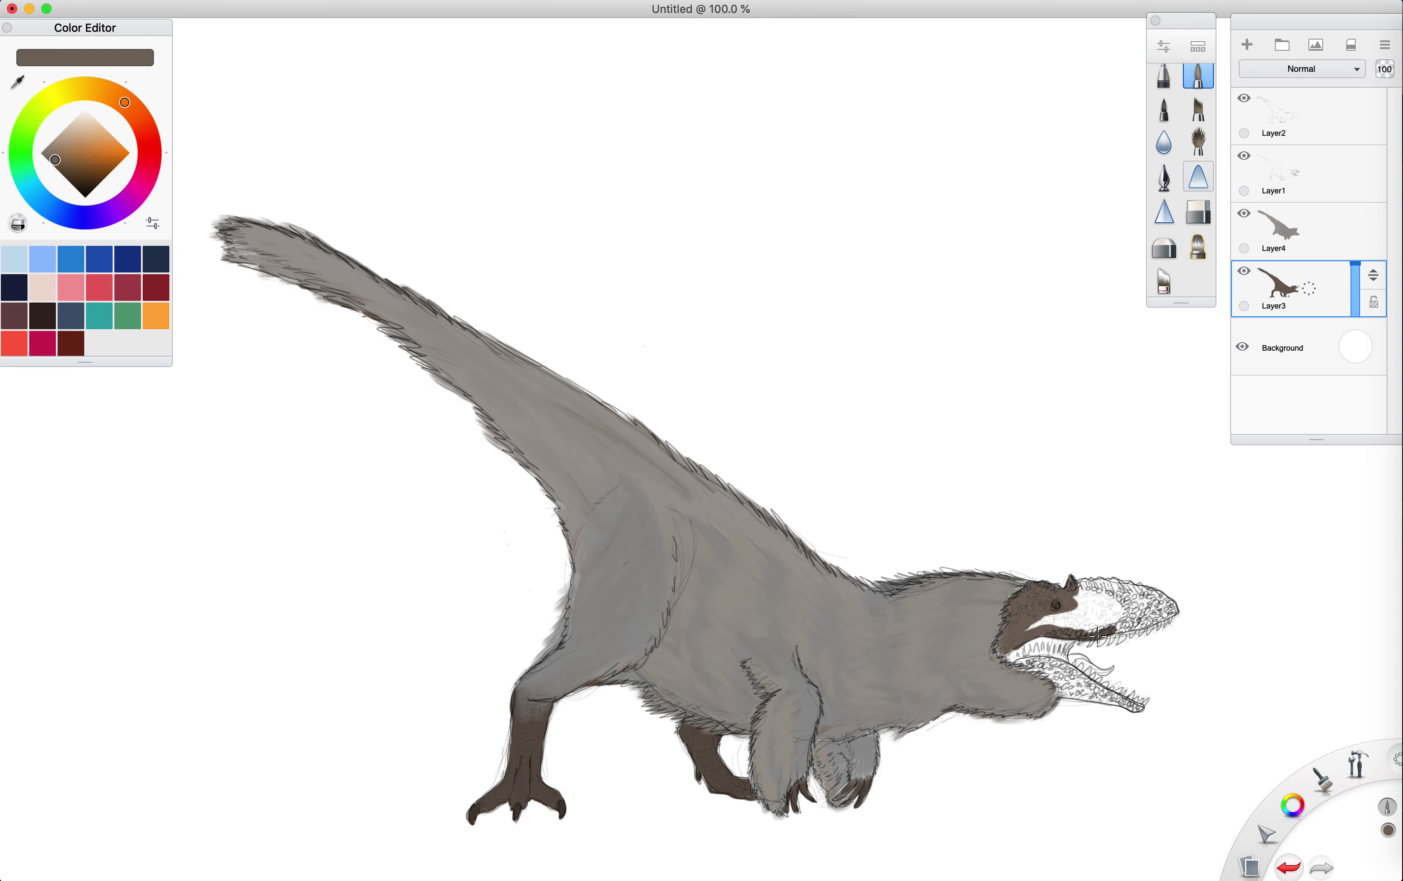
left_click(1289, 868)
- Fill the rest of the upper head, the snout and the lower jaw with the same grey-brown
left_click_drag(1141, 615, 1091, 628)
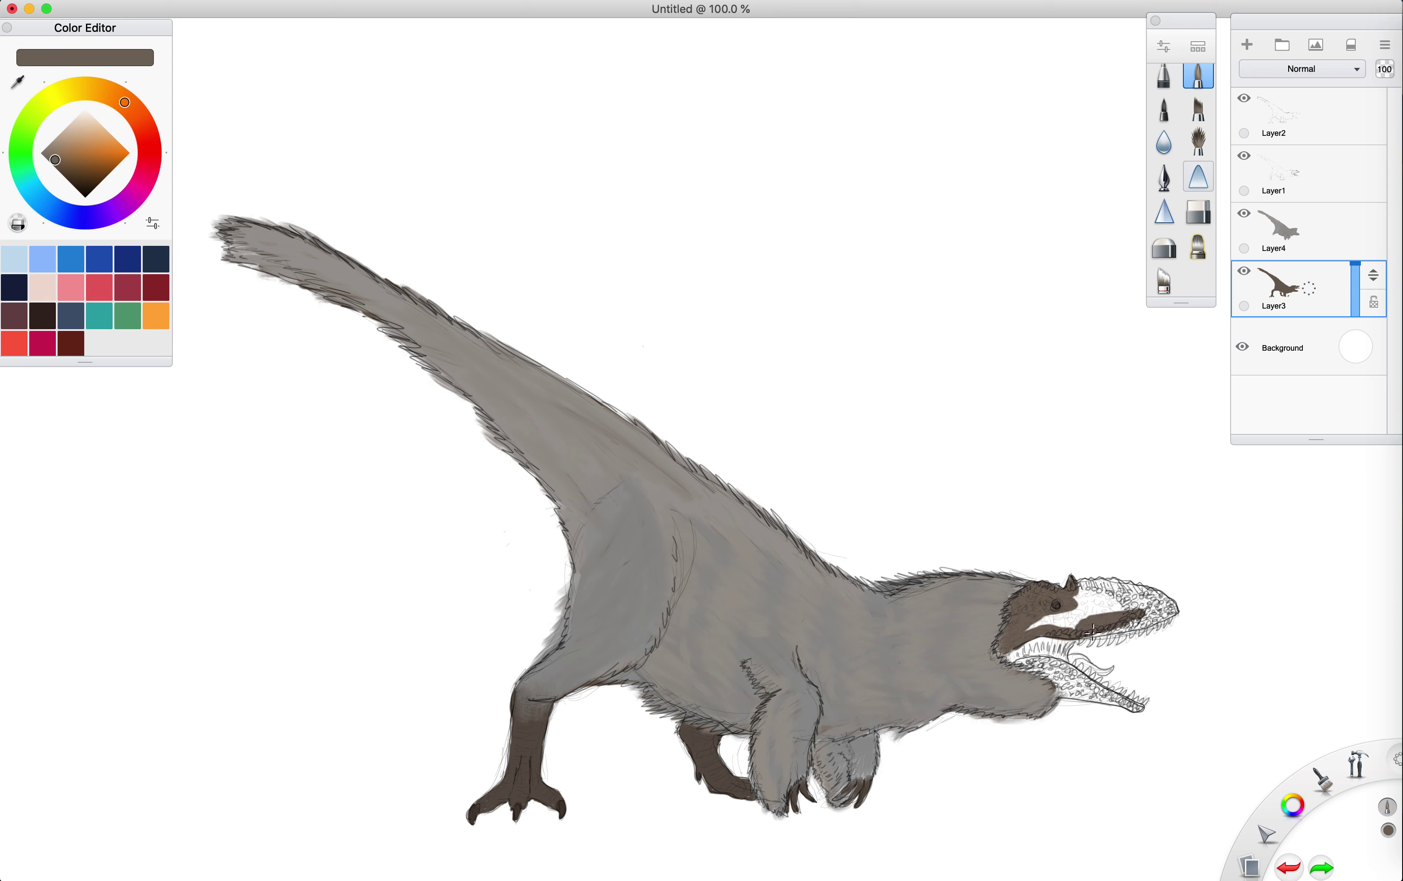
mouse_move(1093, 632)
left_mouse_down()
mouse_move(1173, 611)
mouse_move(1112, 581)
mouse_move(1083, 592)
mouse_move(1142, 603)
mouse_move(1099, 590)
mouse_move(1129, 605)
mouse_move(1078, 617)
mouse_move(1074, 603)
mouse_move(1113, 617)
mouse_move(1031, 622)
mouse_move(1094, 634)
left_mouse_up()
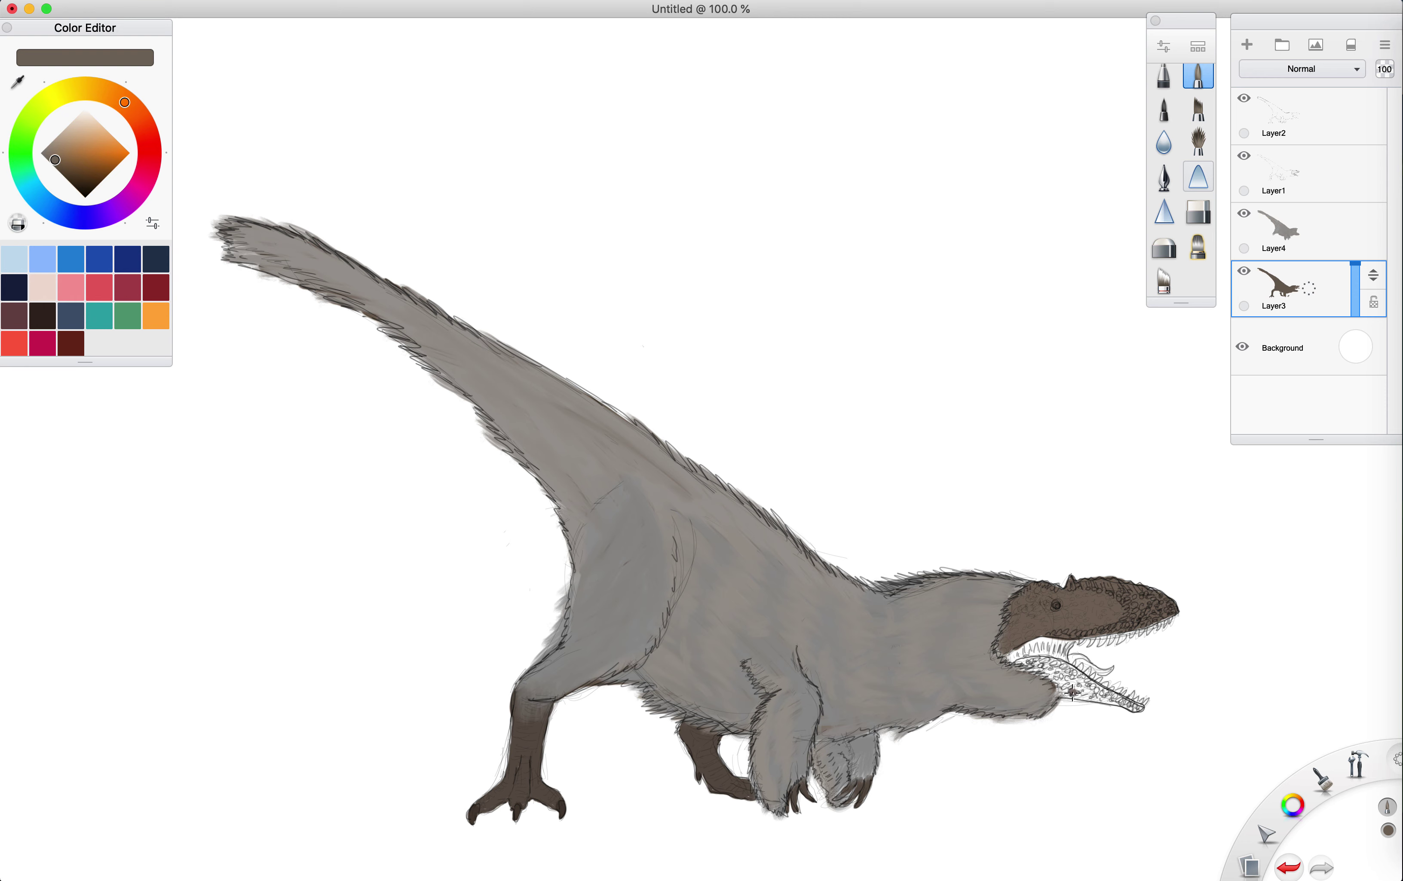
mouse_move(1075, 689)
left_mouse_down()
mouse_move(1027, 666)
mouse_move(1044, 665)
mouse_move(1015, 666)
mouse_move(1052, 666)
mouse_move(1014, 665)
mouse_move(1059, 665)
mouse_move(1060, 673)
left_mouse_up()
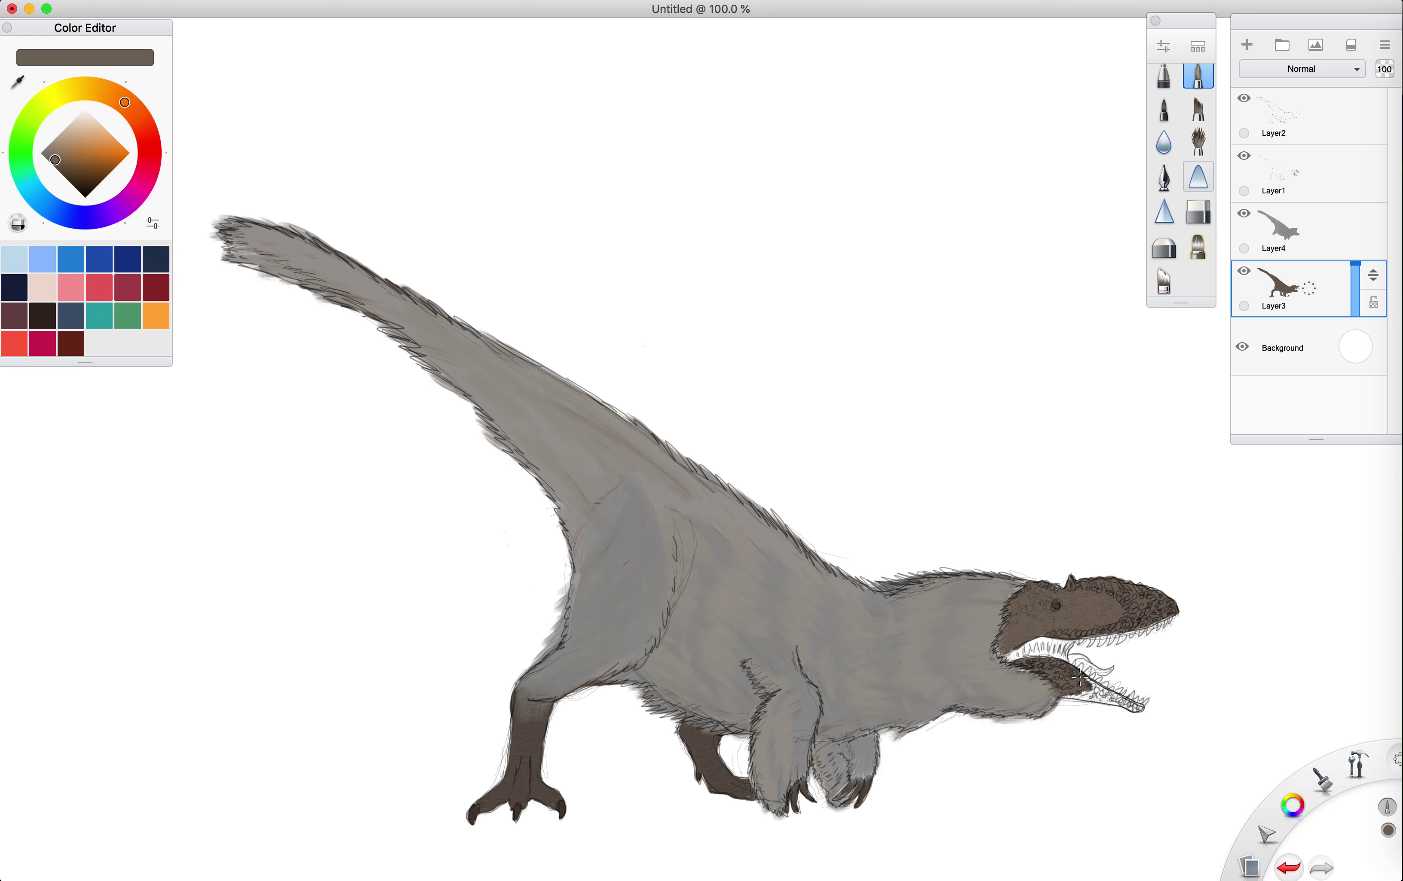
mouse_move(1063, 693)
left_mouse_down()
mouse_move(1137, 709)
mouse_move(1076, 681)
left_mouse_up()
- Reduce the paintbrush to size 7.2 and shade the scaly snout with slightly darker and lighter browns
left_click(59, 163)
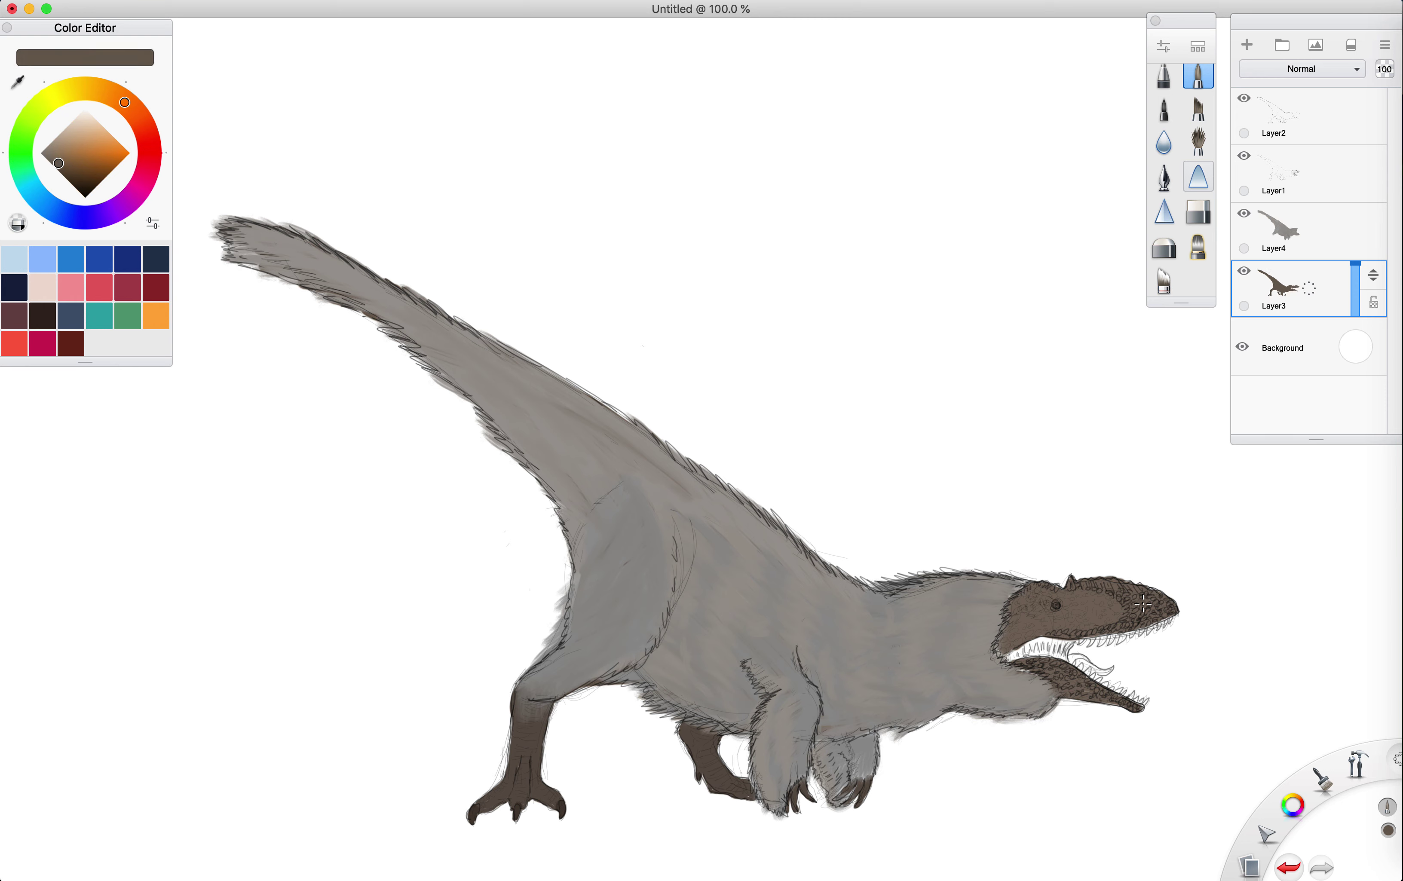
left_click(1163, 46)
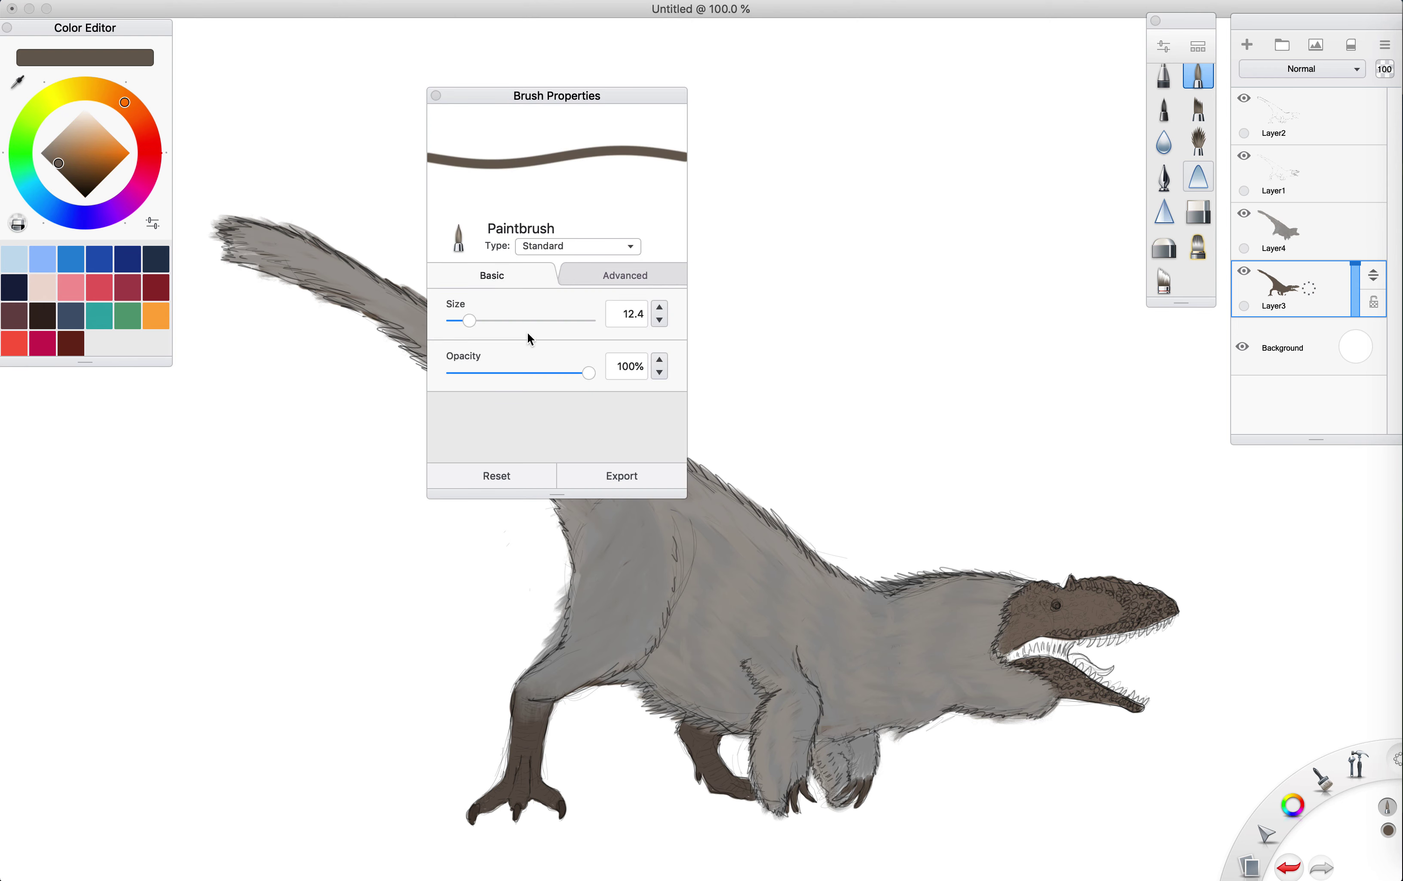
left_click_drag(457, 318, 455, 279)
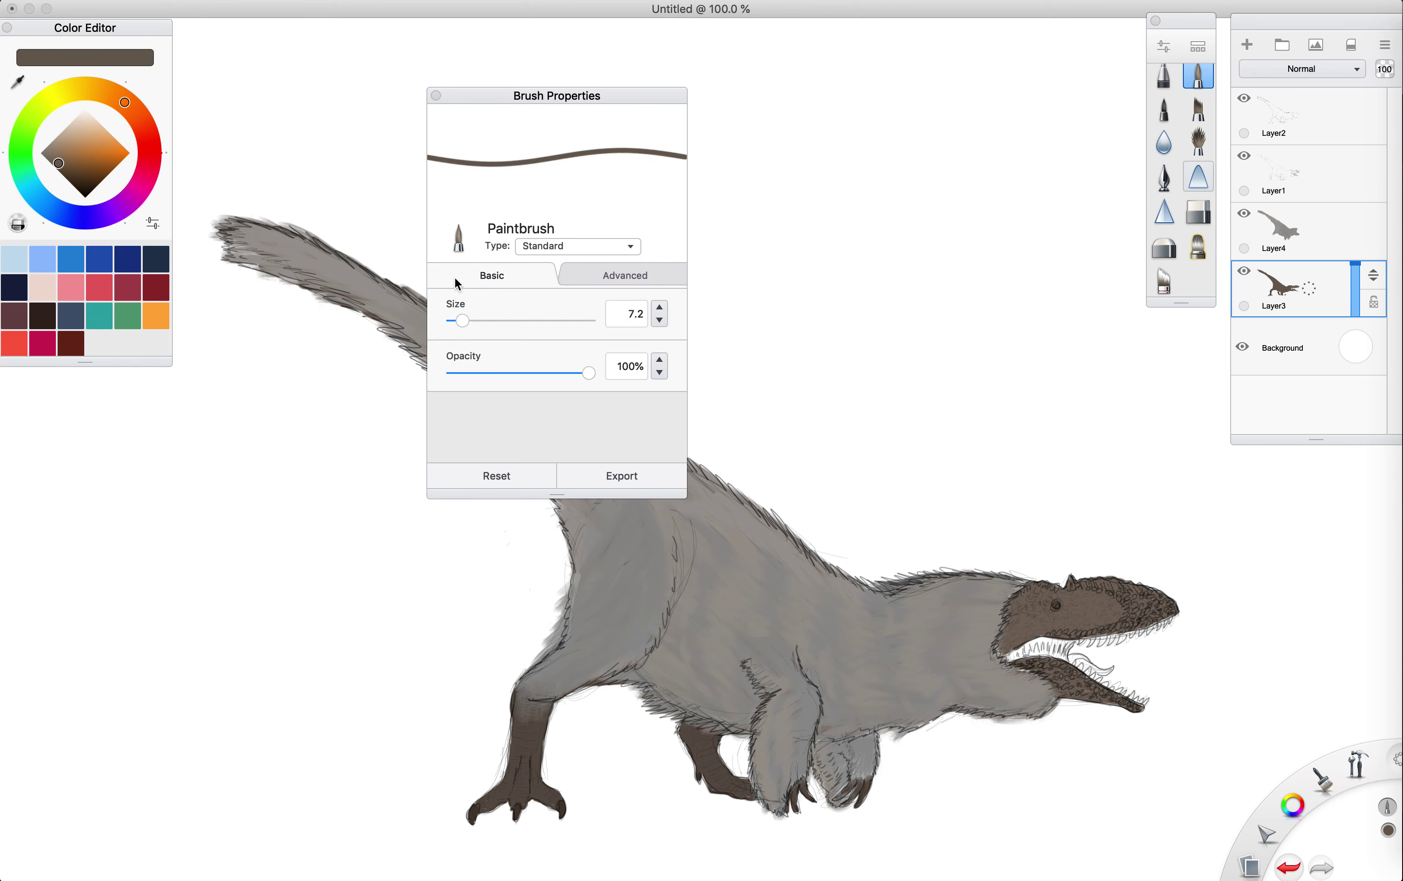
left_click(436, 95)
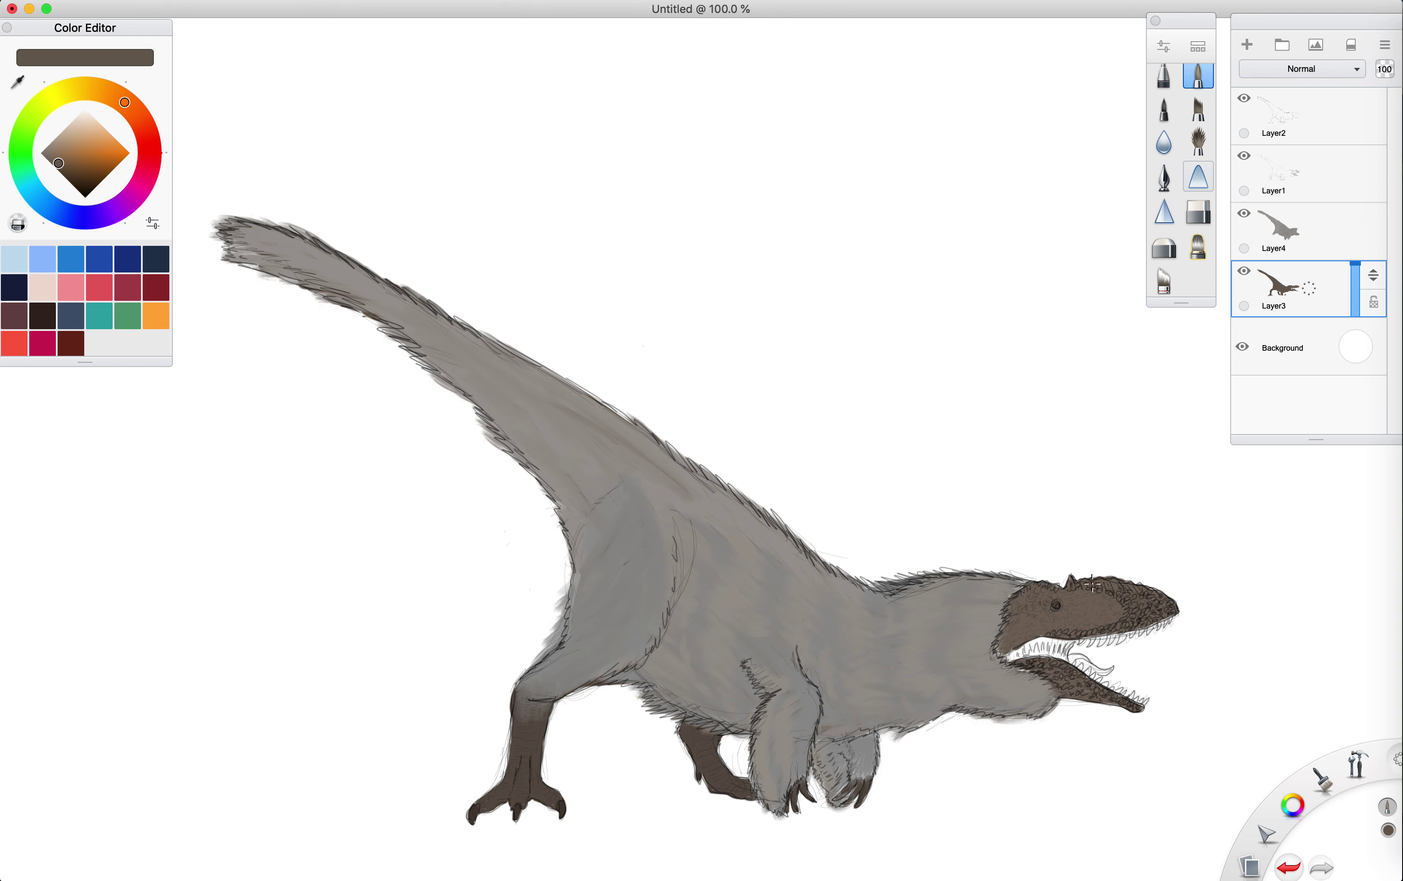
left_click(55, 160)
left_click(51, 154)
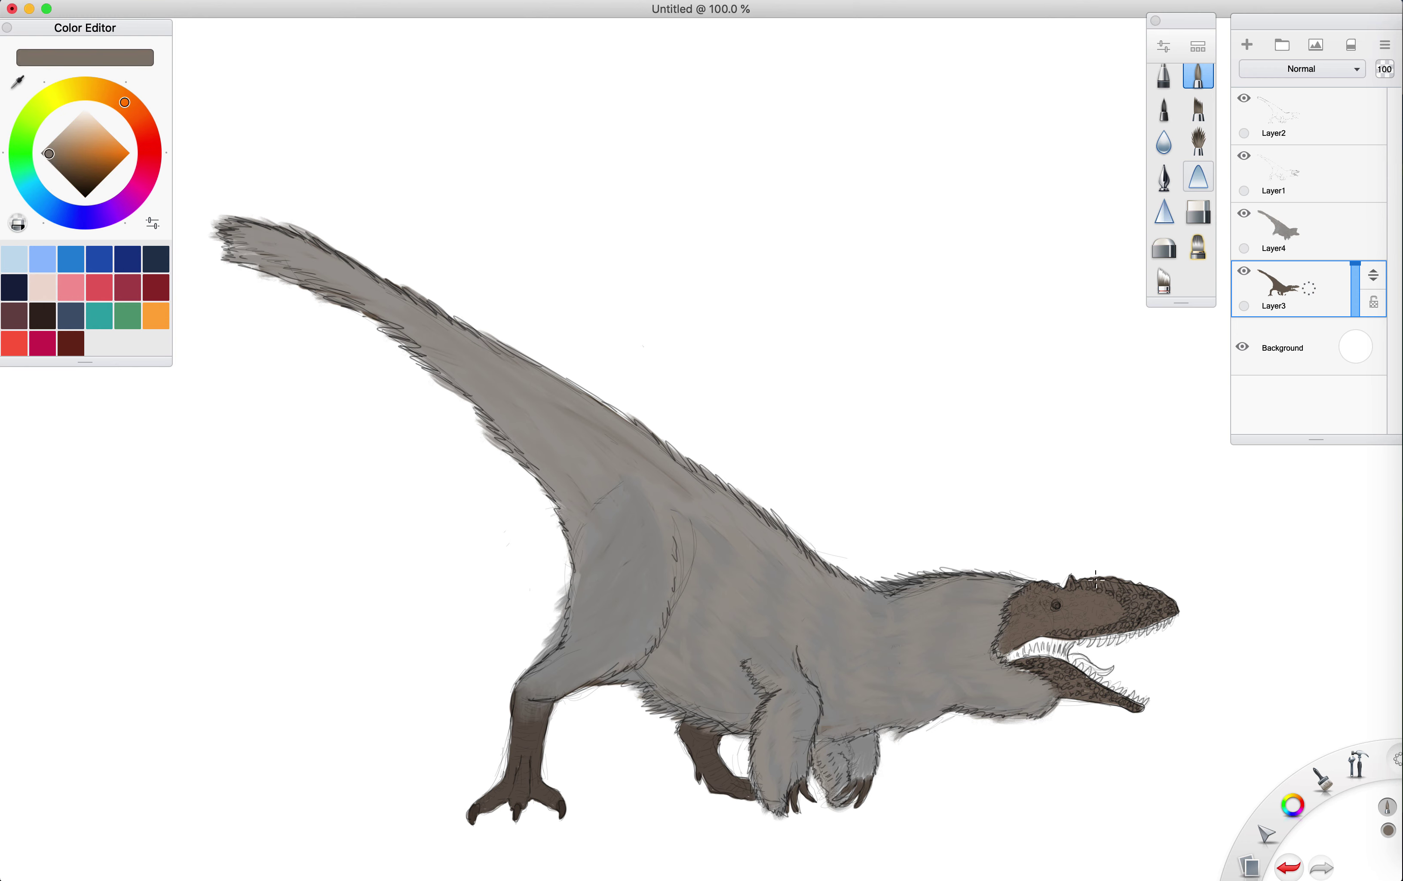
- Shift the hue to a redder brown and touch up the horn, upper head and jaw with darker and lighter tones
left_click_drag(126, 107, 138, 115)
left_click(64, 167)
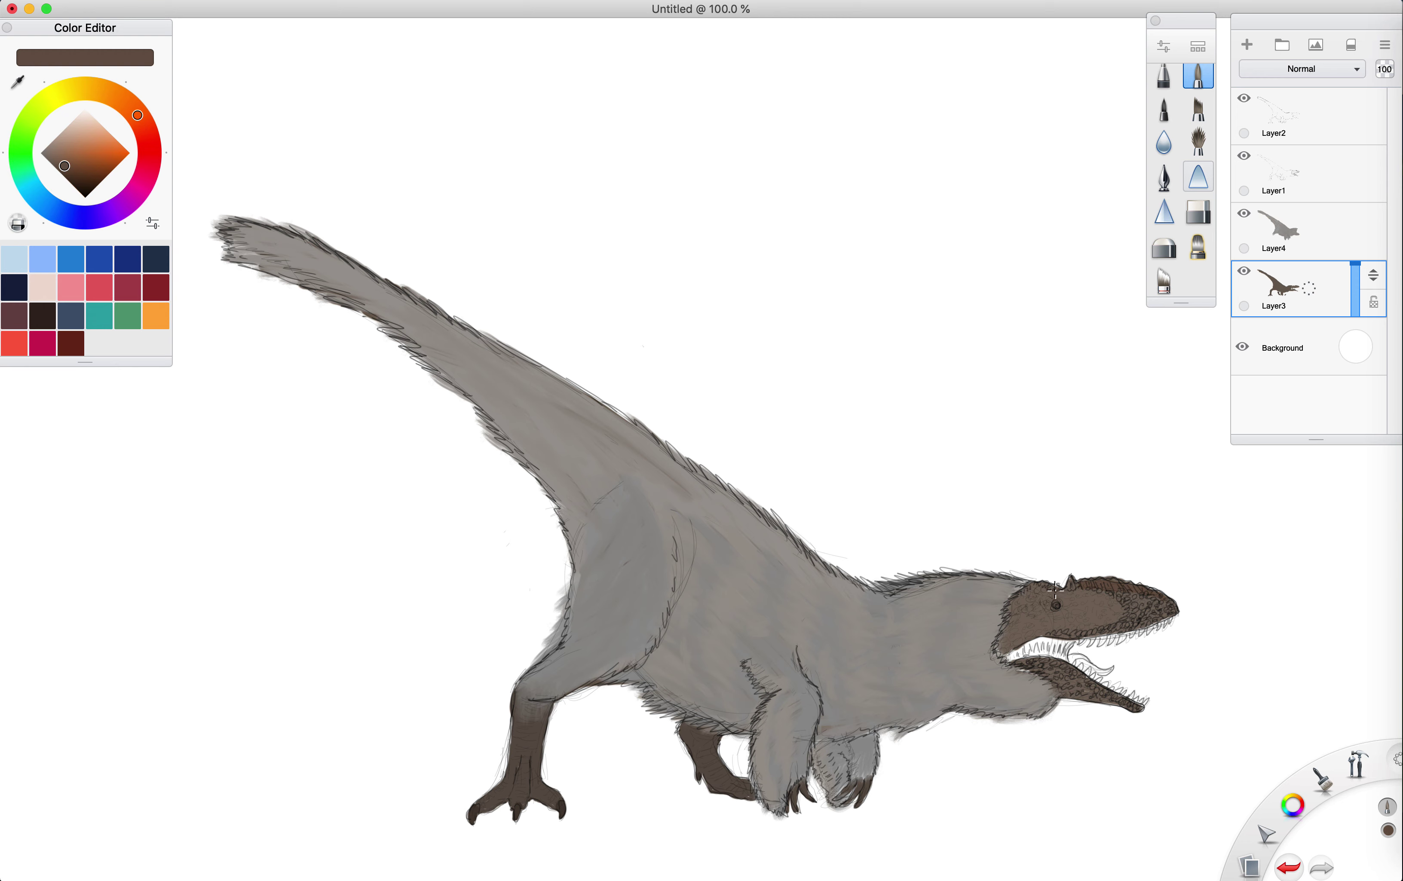
left_click_drag(1071, 582, 1068, 575)
left_click(59, 162)
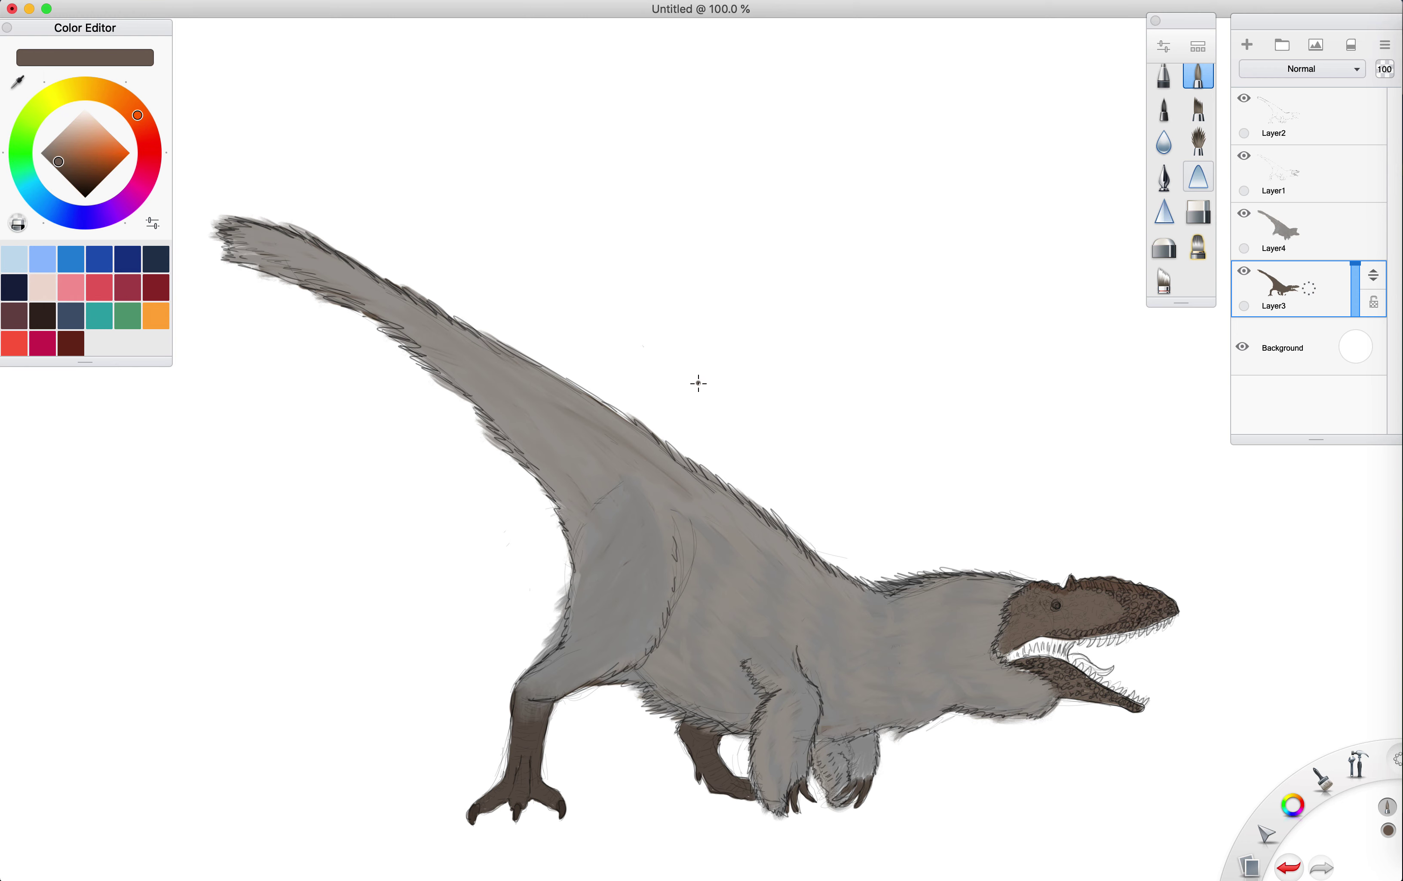
left_click(64, 171)
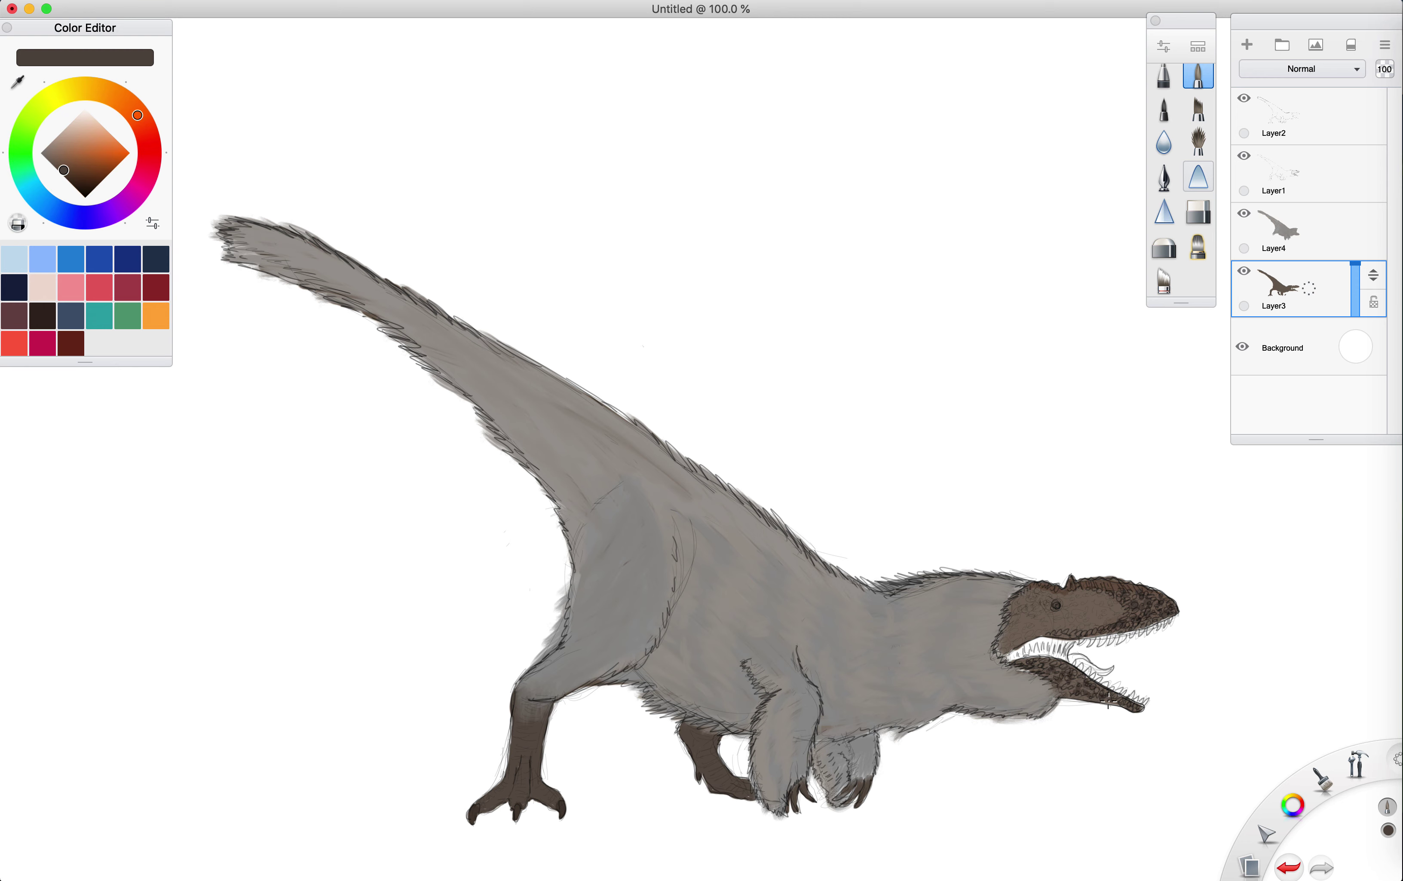
left_click(55, 161)
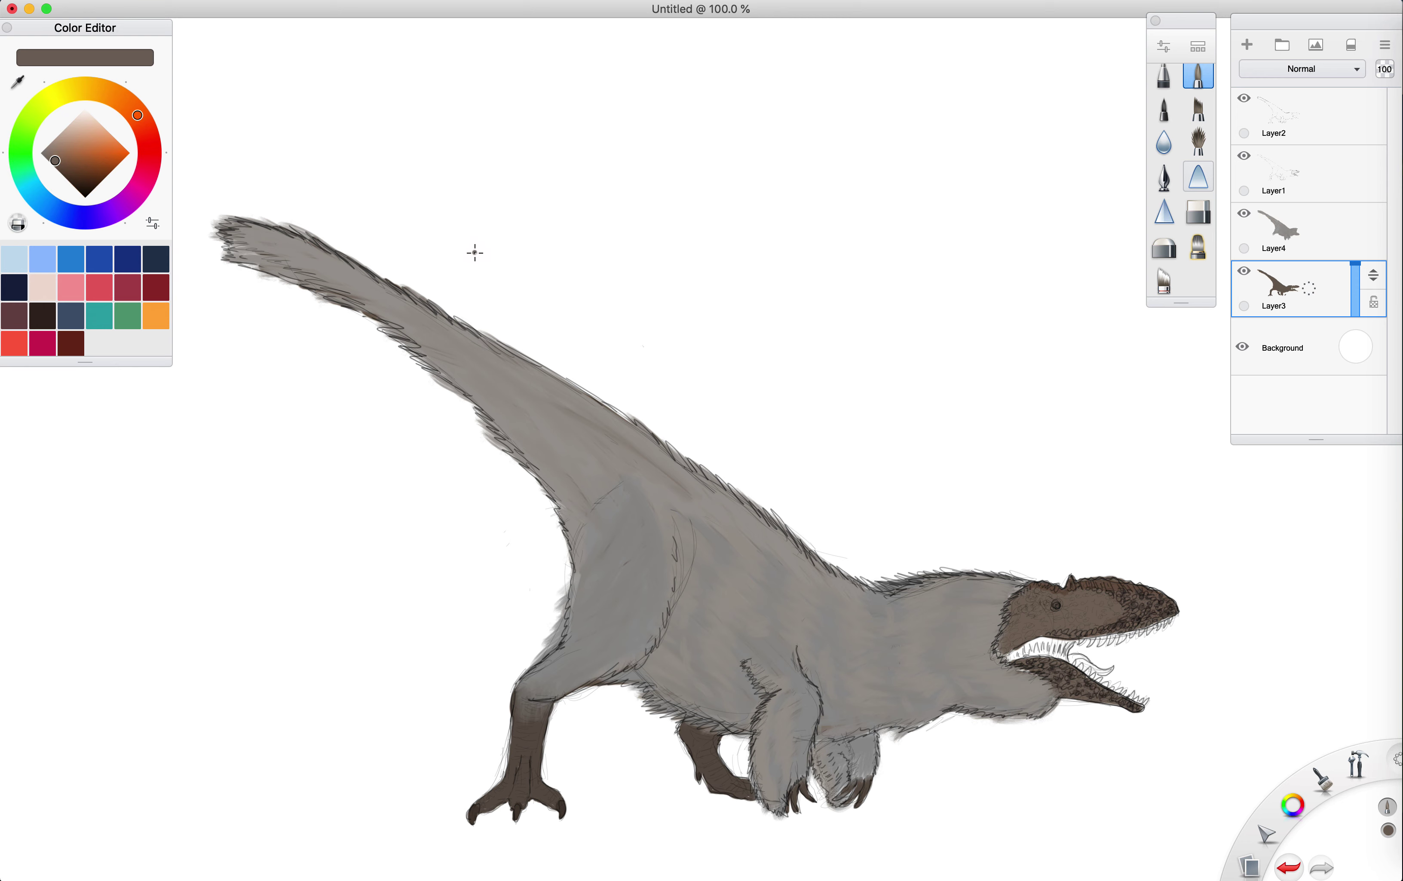
- Erase stray sketch lines along the belly between the thigh and the arm on Layer1
left_click(1199, 142)
left_click(1278, 113)
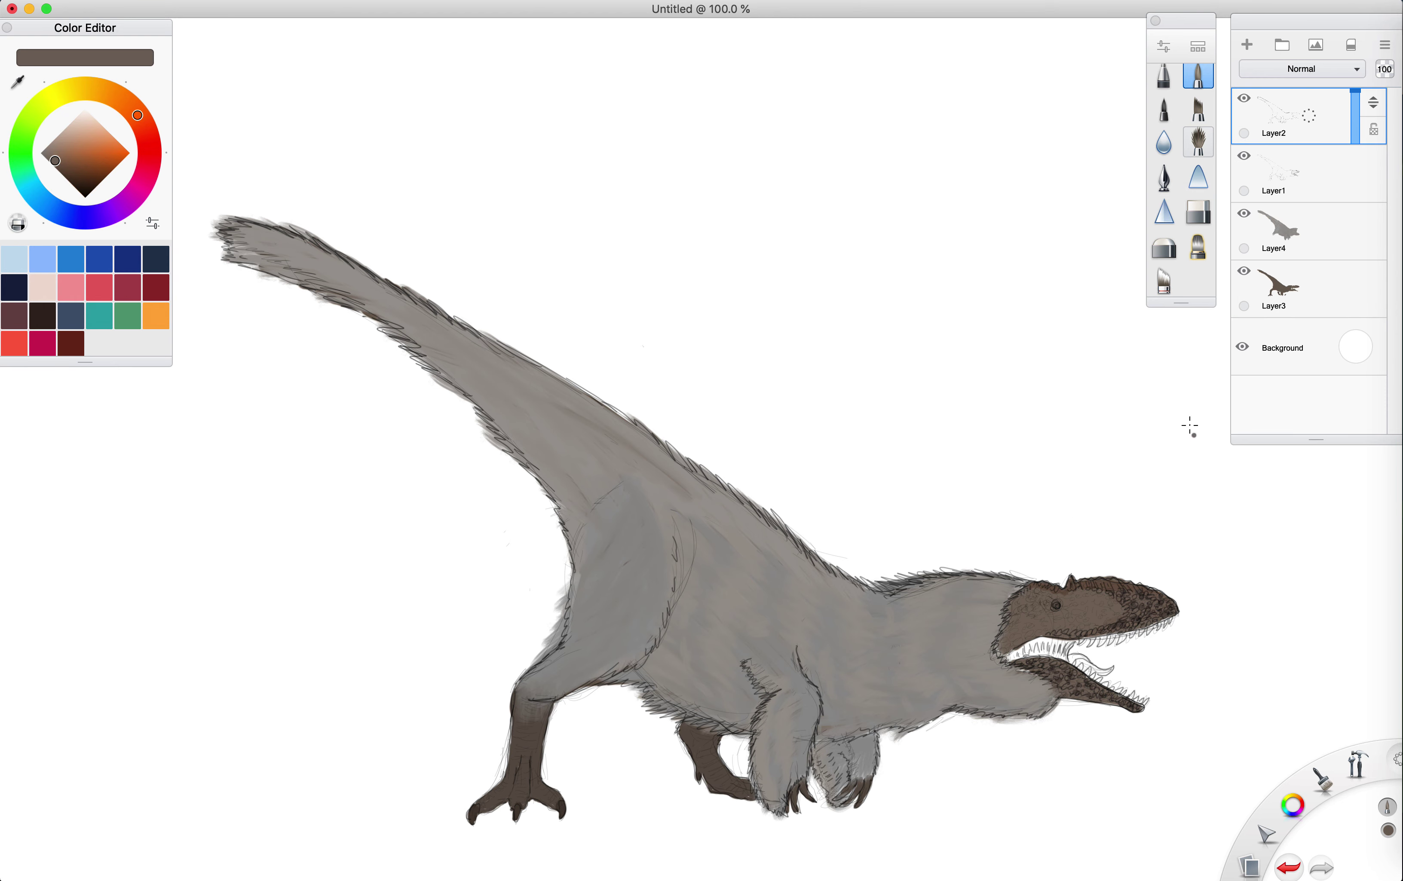
left_click(1198, 212)
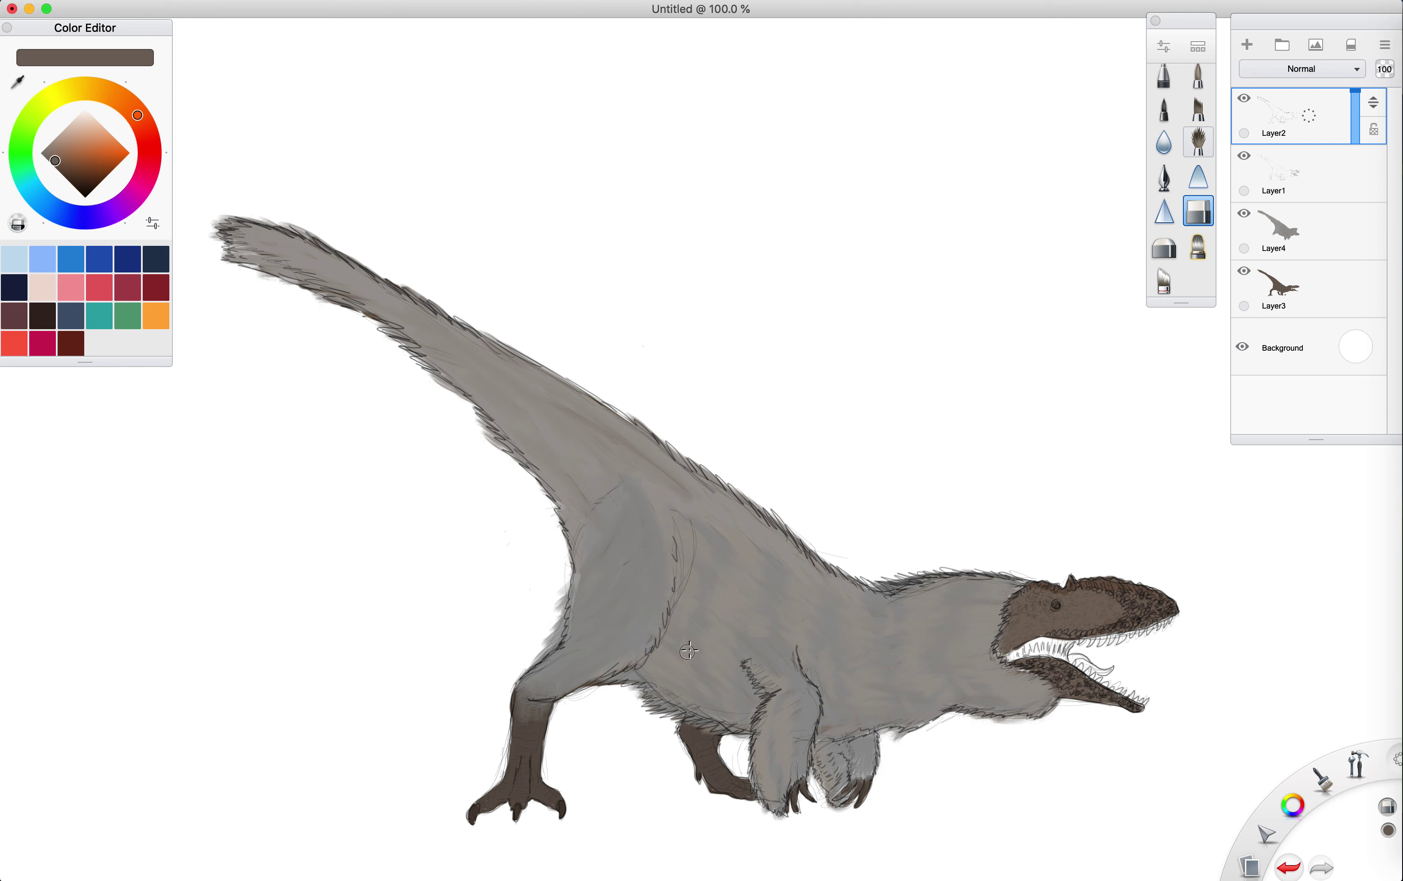
left_click(1282, 172)
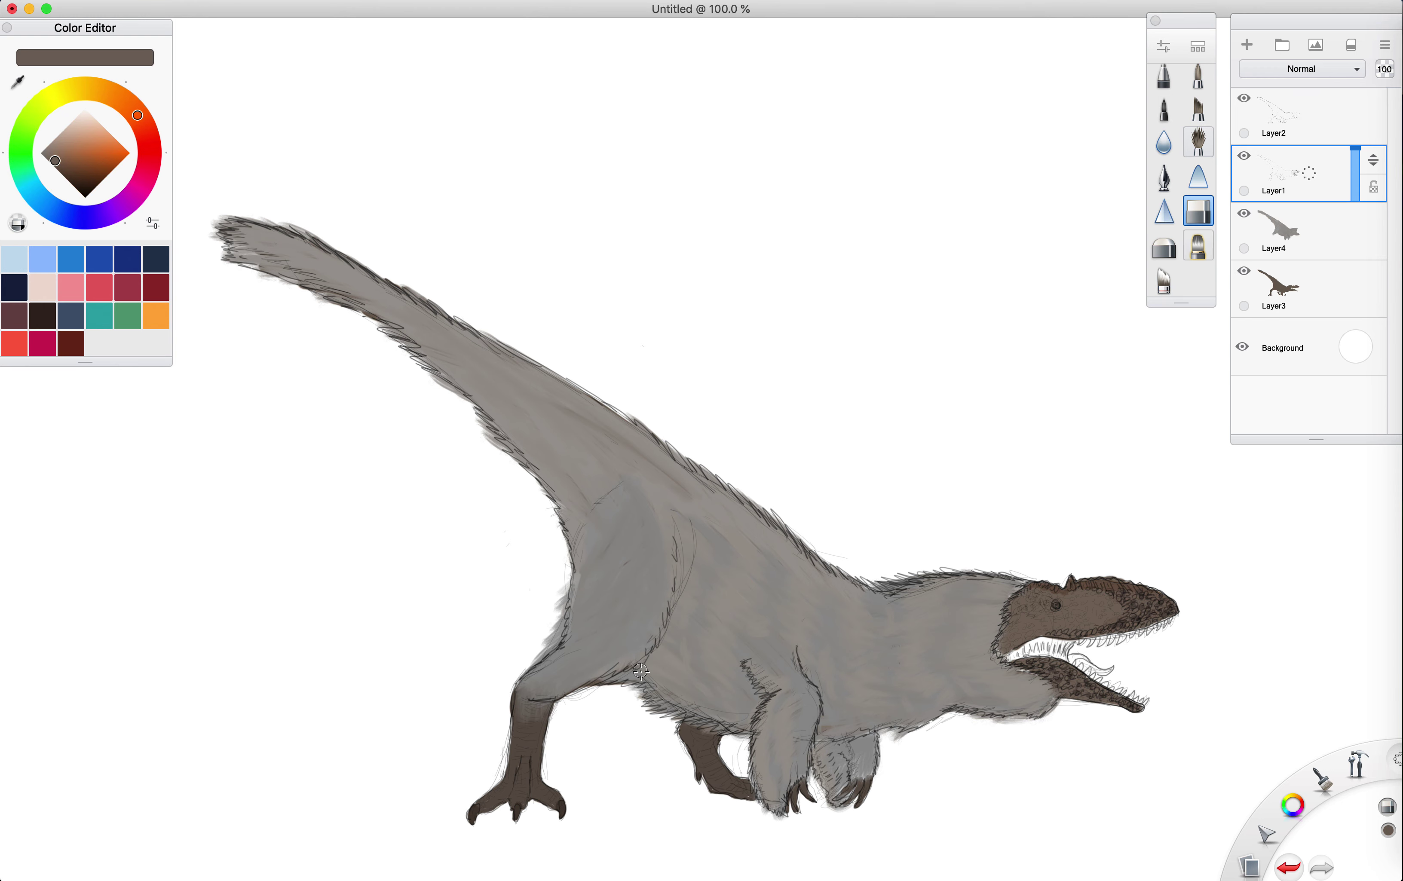
mouse_move(641, 672)
left_mouse_down()
mouse_move(678, 704)
mouse_move(686, 685)
mouse_move(705, 699)
mouse_move(684, 705)
mouse_move(736, 721)
mouse_move(714, 711)
mouse_move(761, 695)
mouse_move(780, 738)
mouse_move(772, 799)
mouse_move(744, 726)
left_mouse_up()
- Retouch the hand claws on Layer3 in very dark brown, with the paintbrush reduced to size 3.3
left_click(1279, 291)
left_click_drag(55, 160, 69, 175)
key("e")
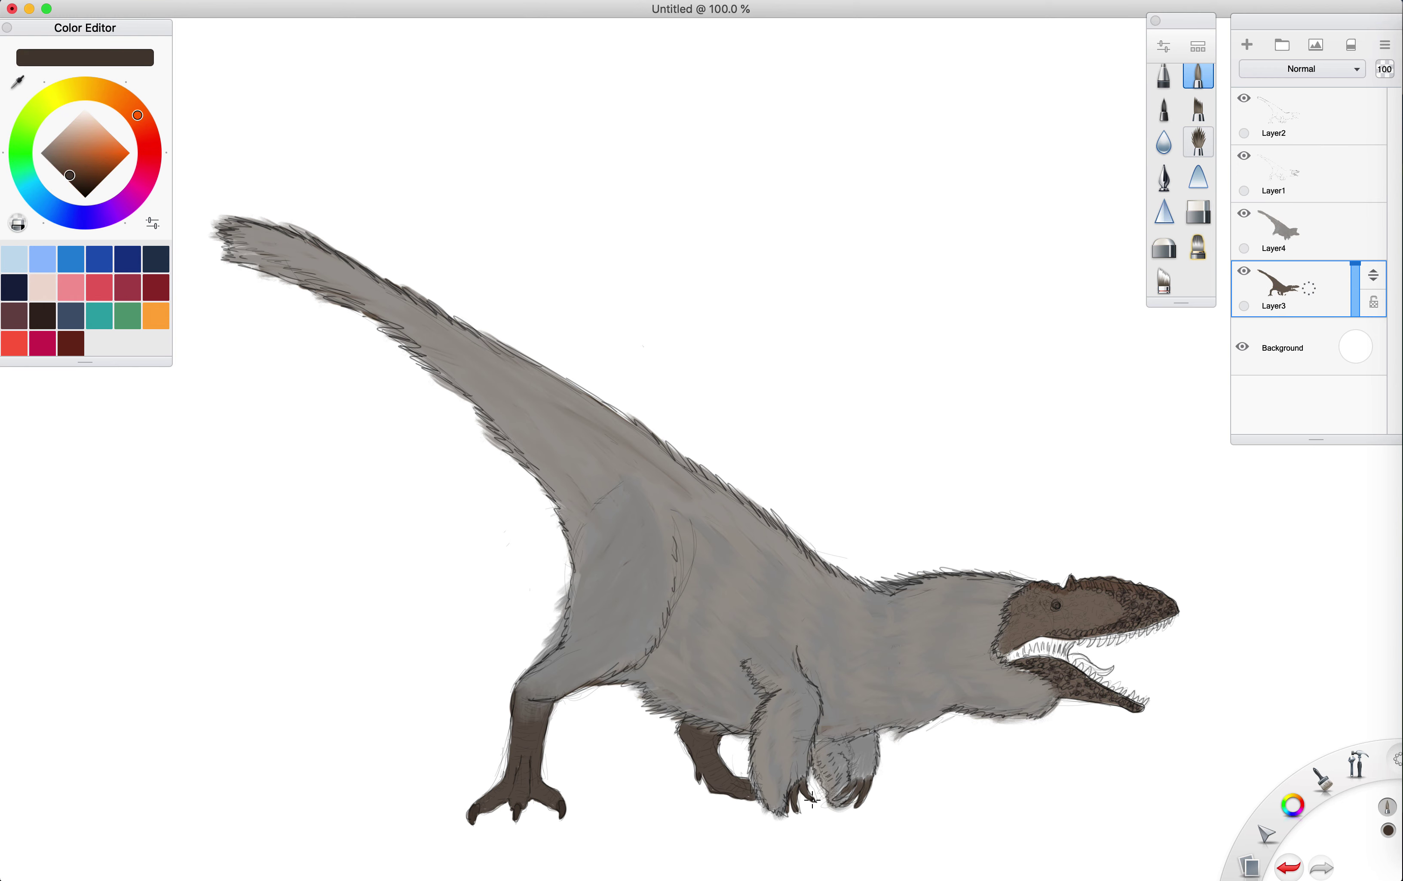
left_click(1163, 46)
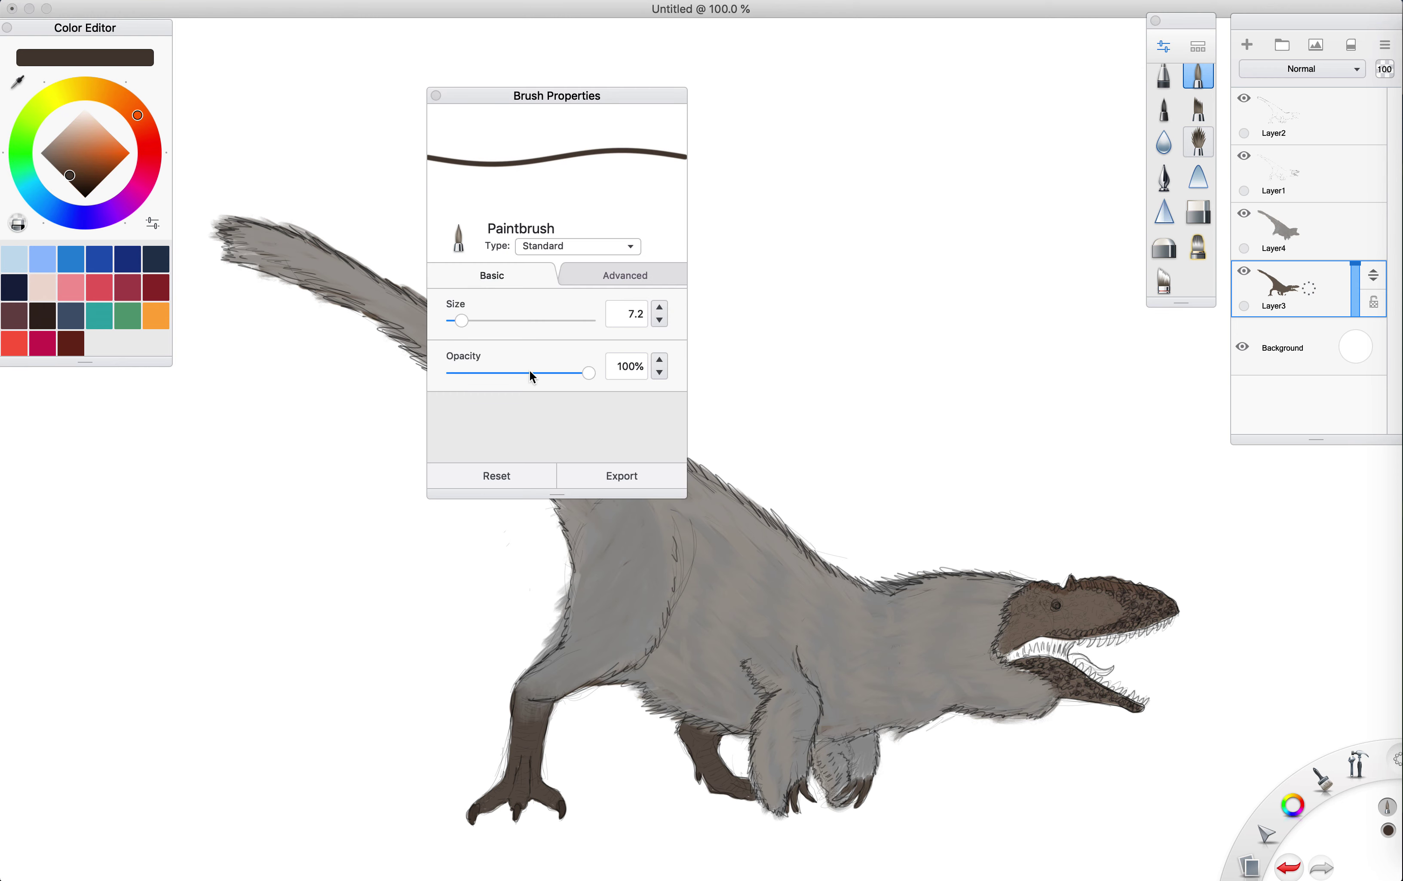
left_click_drag(460, 320, 457, 321)
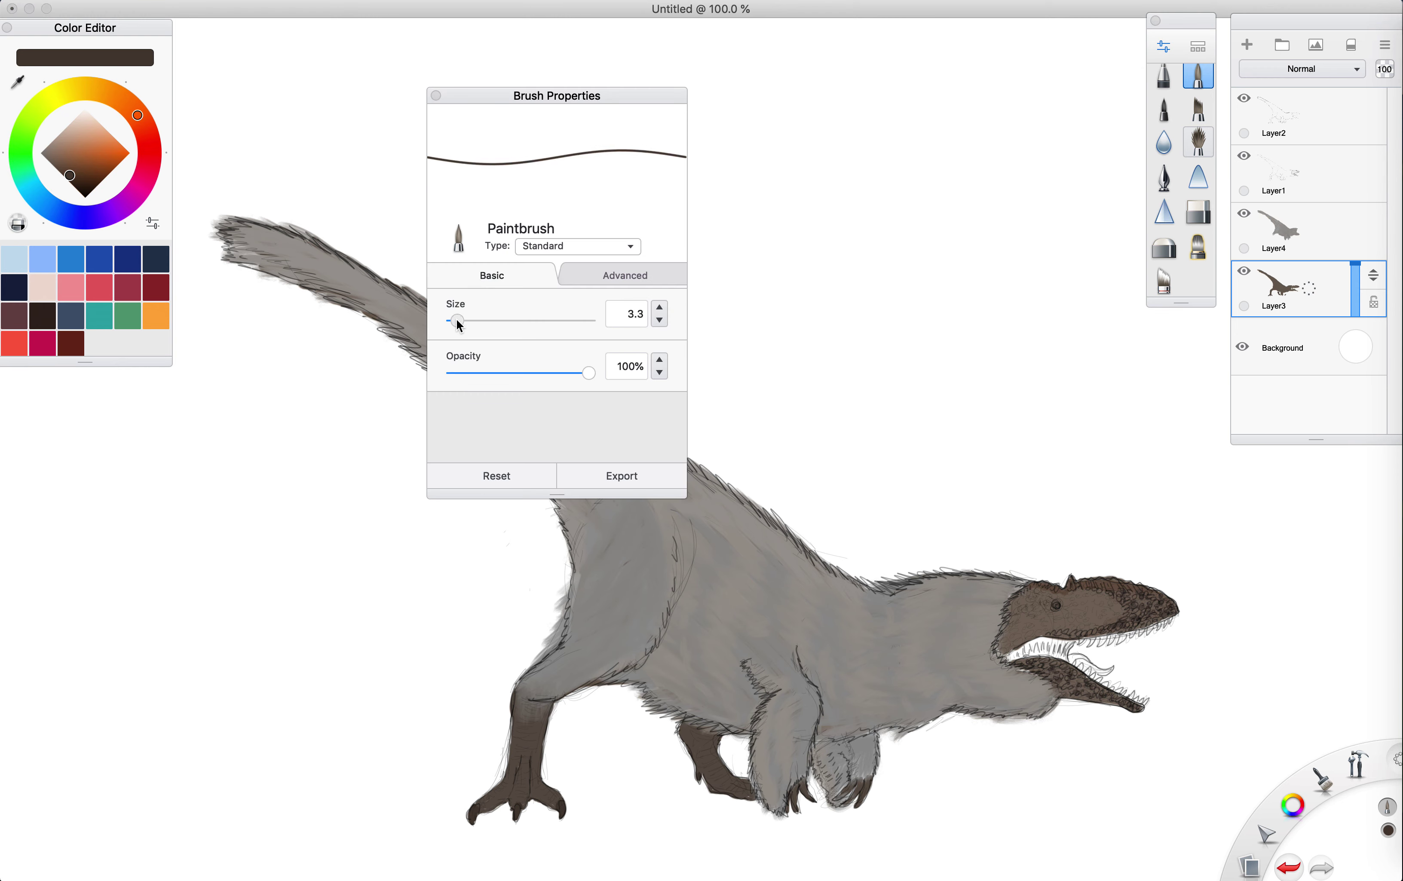
left_click(435, 95)
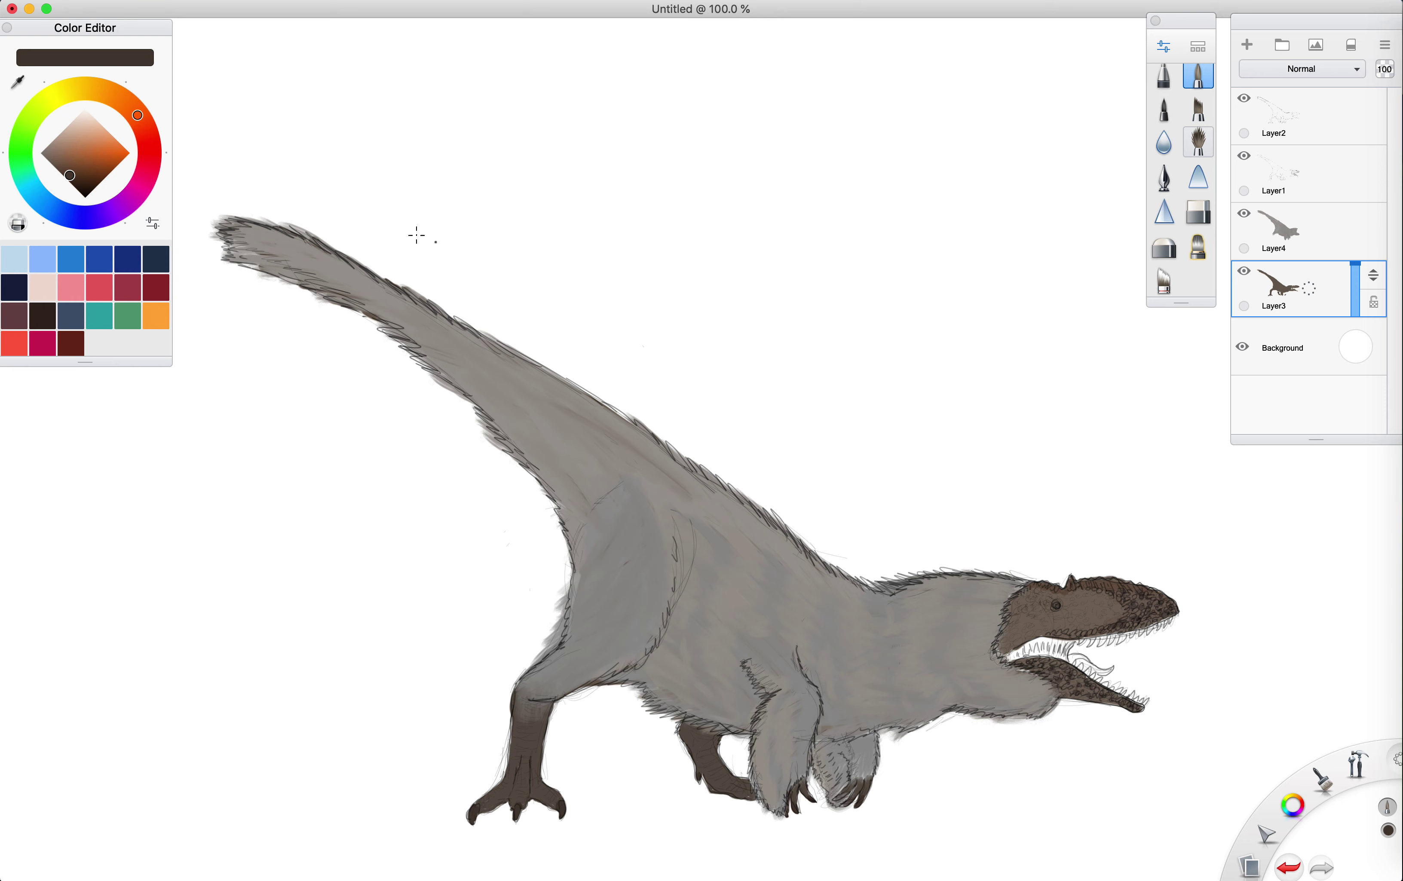
- Fill the inside of the mouth with reddish brown and the tongue with a slightly brighter reddish brown
left_click(77, 167)
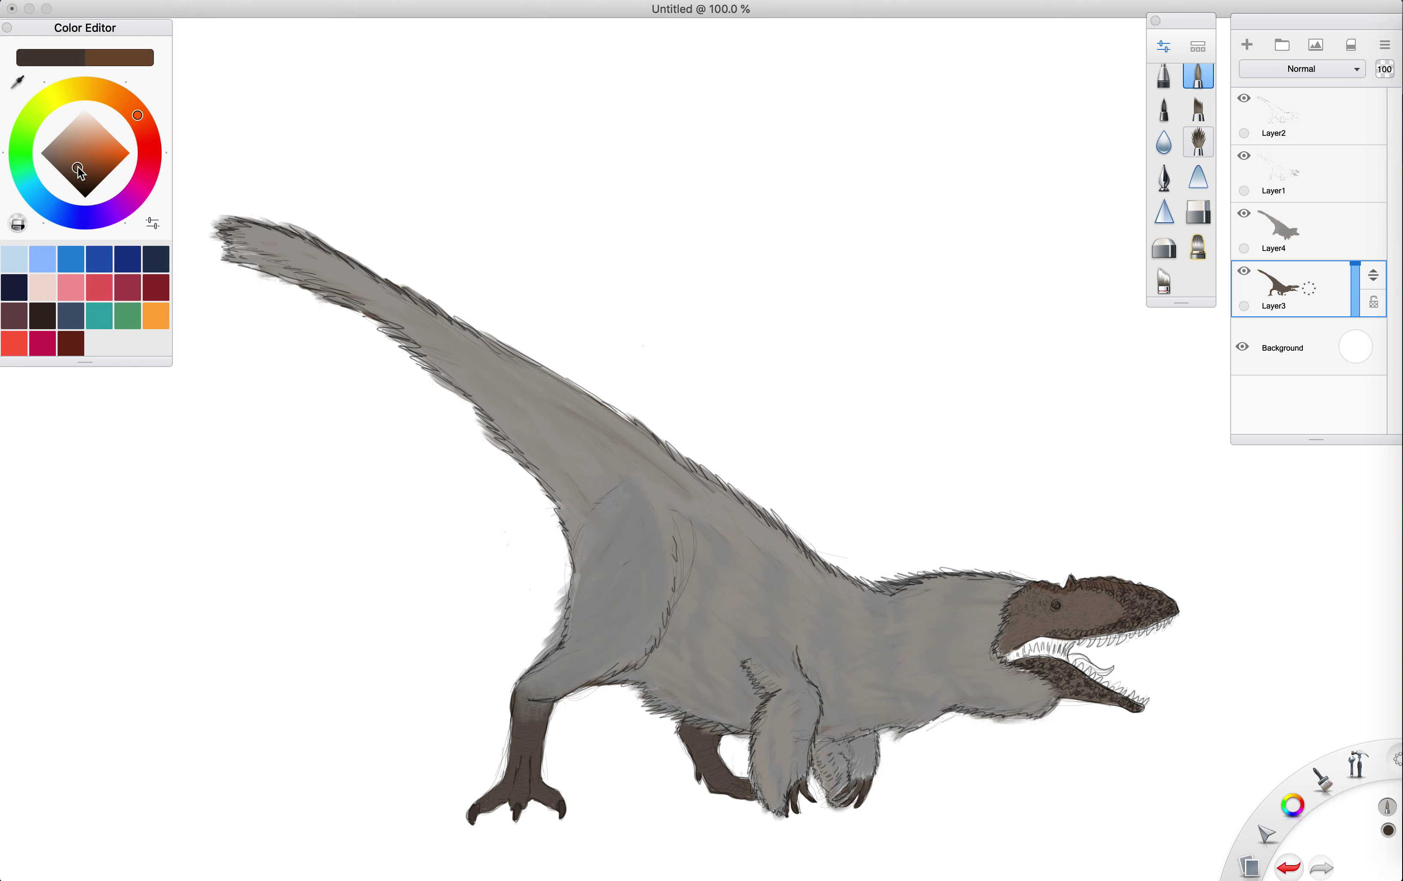
left_click_drag(78, 168, 72, 167)
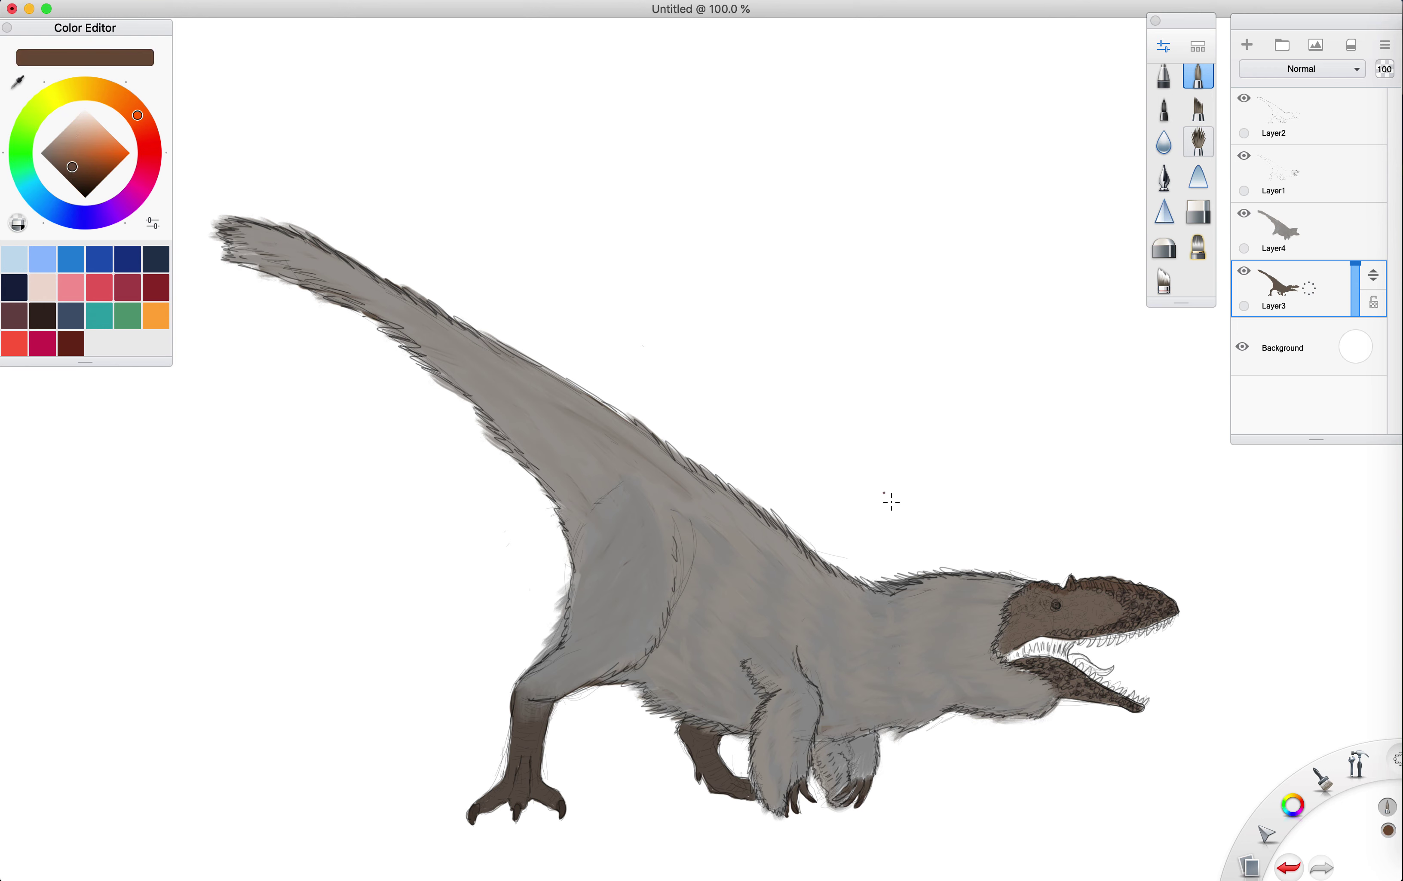
left_click_drag(1016, 654, 1032, 647)
left_click_drag(1015, 642, 1012, 657)
mouse_move(1059, 662)
left_mouse_down()
mouse_move(1072, 642)
mouse_move(1048, 643)
left_mouse_up()
mouse_move(1051, 641)
left_mouse_down()
mouse_move(1036, 650)
mouse_move(1065, 651)
mouse_move(1011, 647)
left_mouse_up()
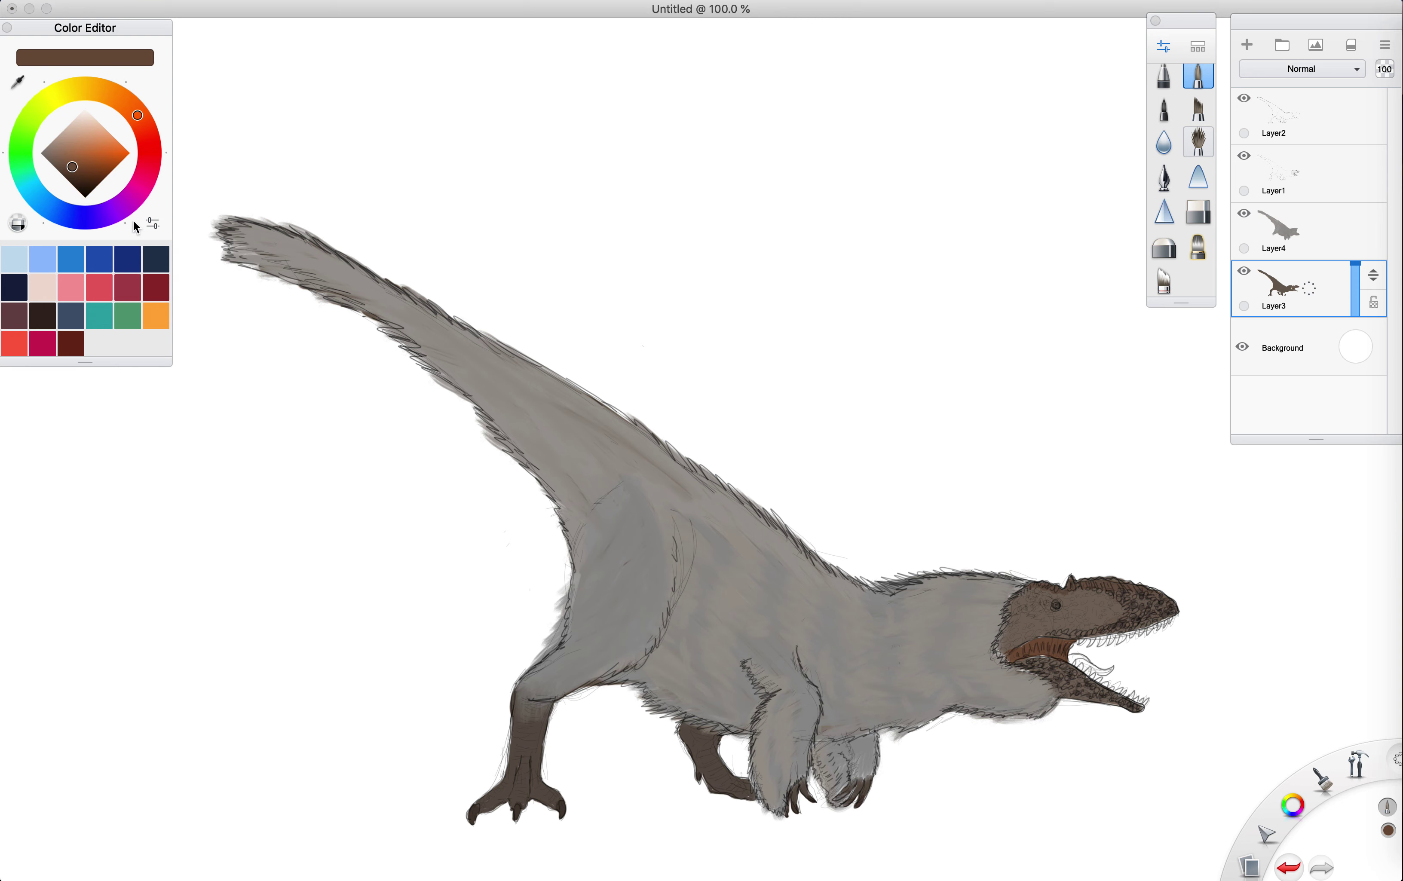
left_click(76, 163)
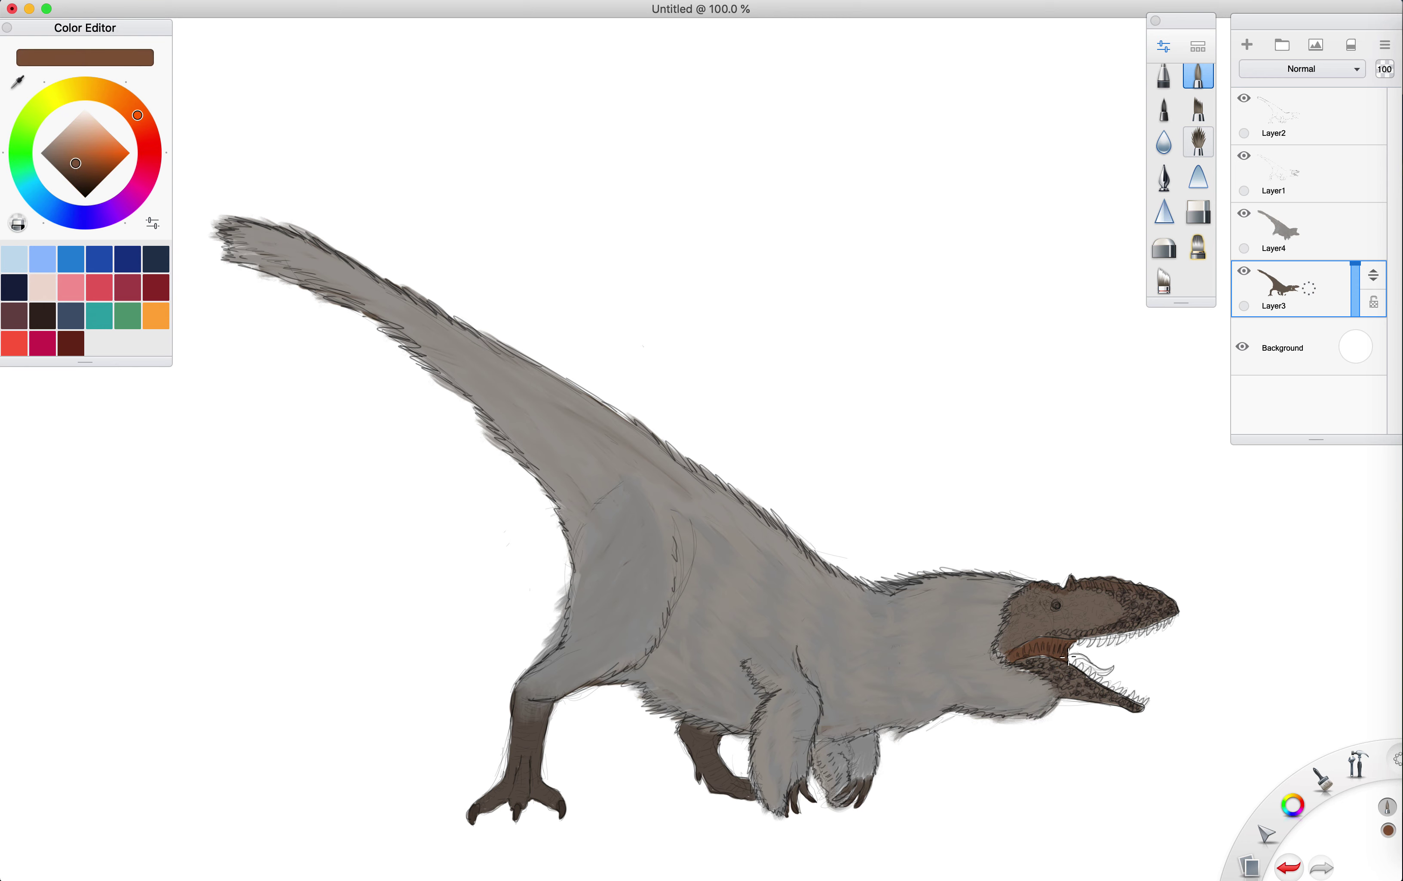
mouse_move(1067, 657)
left_mouse_down()
mouse_move(1112, 667)
mouse_move(1074, 666)
mouse_move(1109, 668)
mouse_move(1075, 661)
left_mouse_up()
- Paint the upper and lower teeth a pale grey-brown
left_click(60, 143)
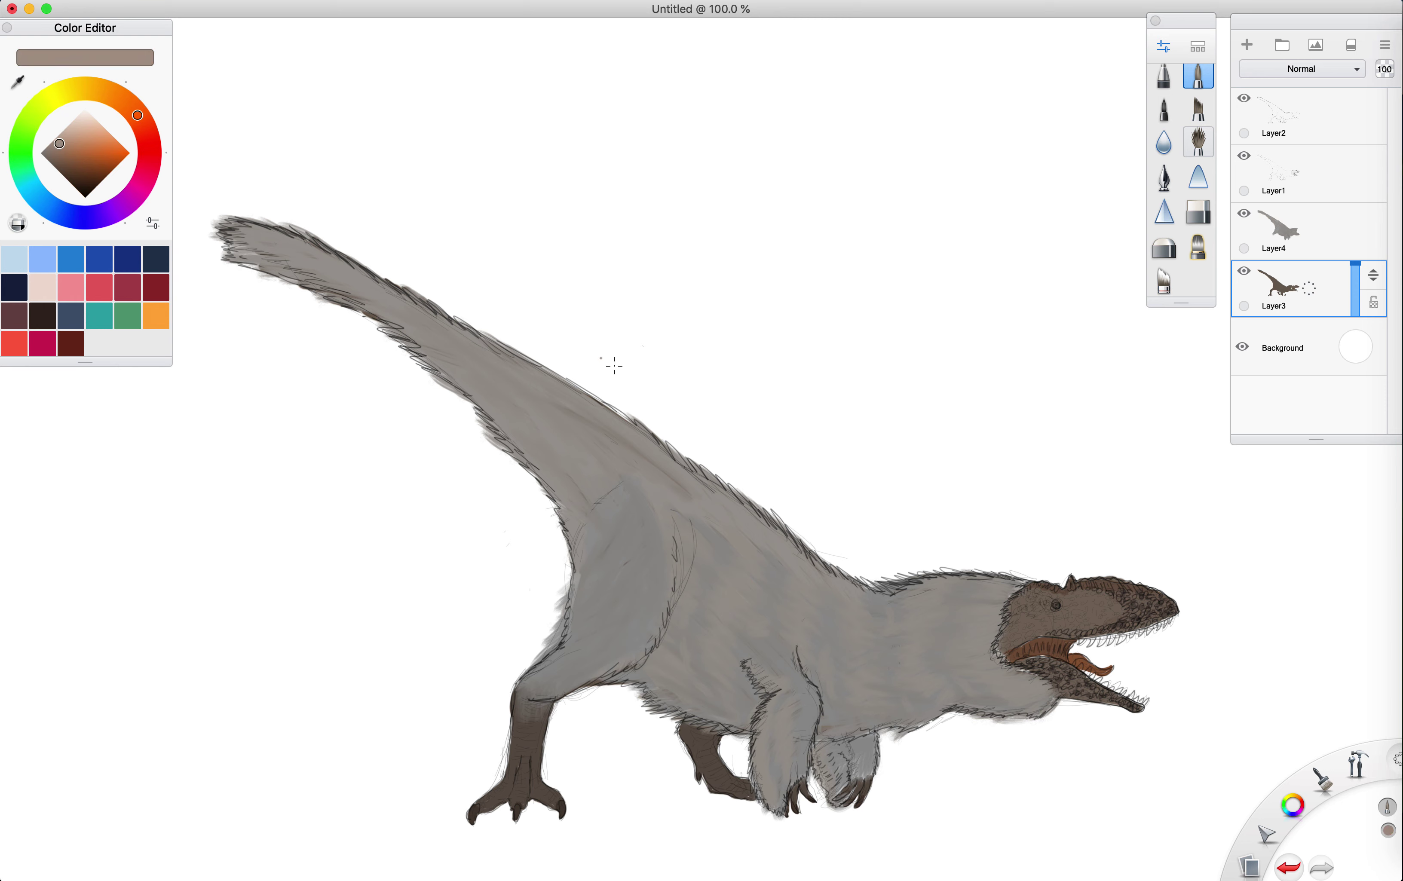
left_click(1120, 639)
left_click_drag(1112, 643, 1170, 619)
left_click_drag(1077, 641, 1114, 634)
left_click_drag(1084, 643, 1093, 639)
mouse_move(1142, 691)
left_mouse_down()
mouse_move(1136, 704)
mouse_move(1089, 668)
left_mouse_up()
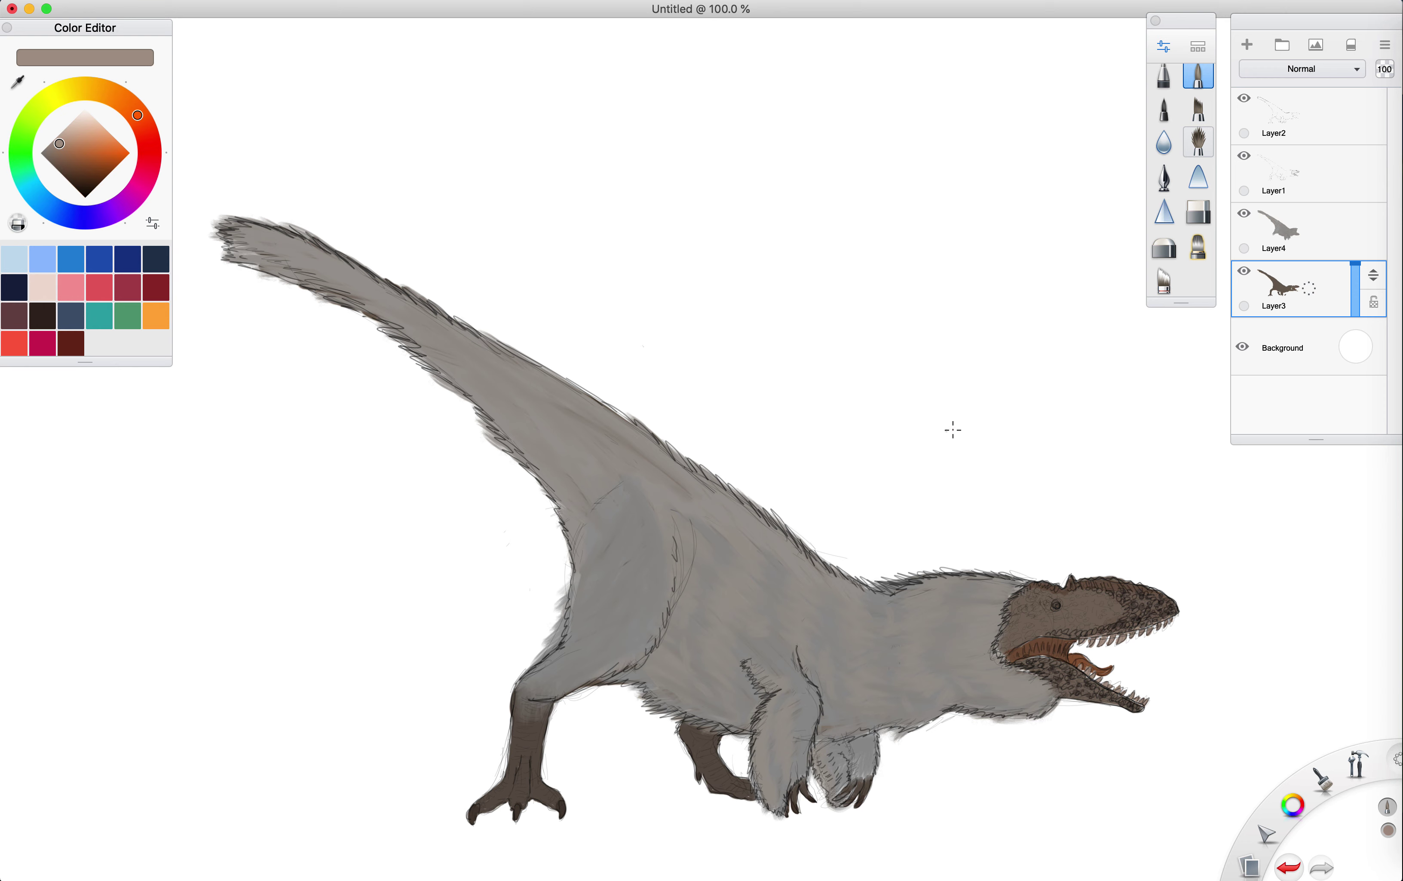
- Add a new layer beneath Layer3 and cover most of the background with pale grey-brown using the paintbrush at size 511
left_click_drag(1272, 310, 1282, 343)
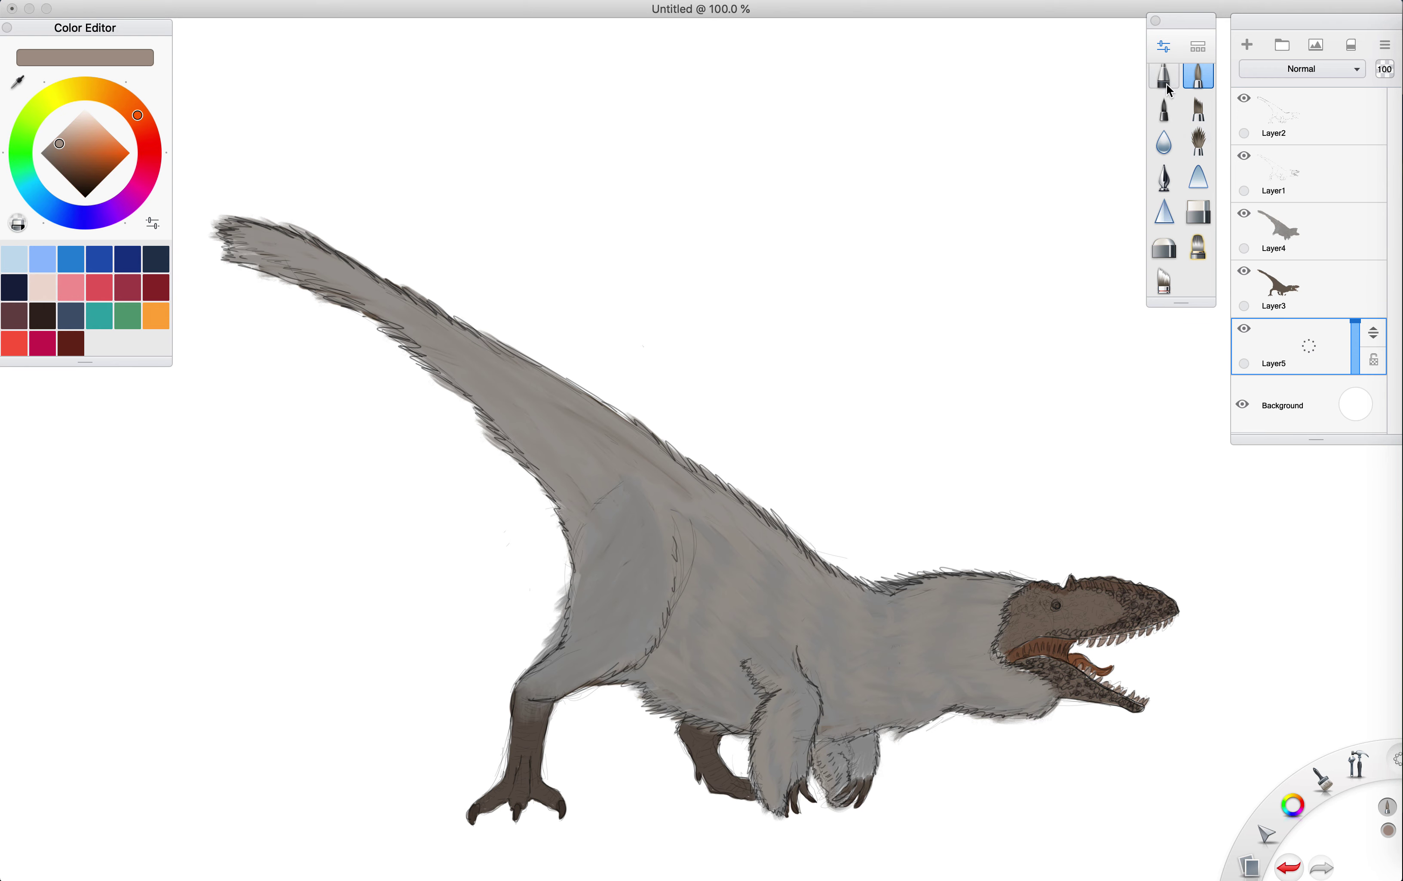
left_click(1163, 49)
left_click_drag(534, 322, 590, 320)
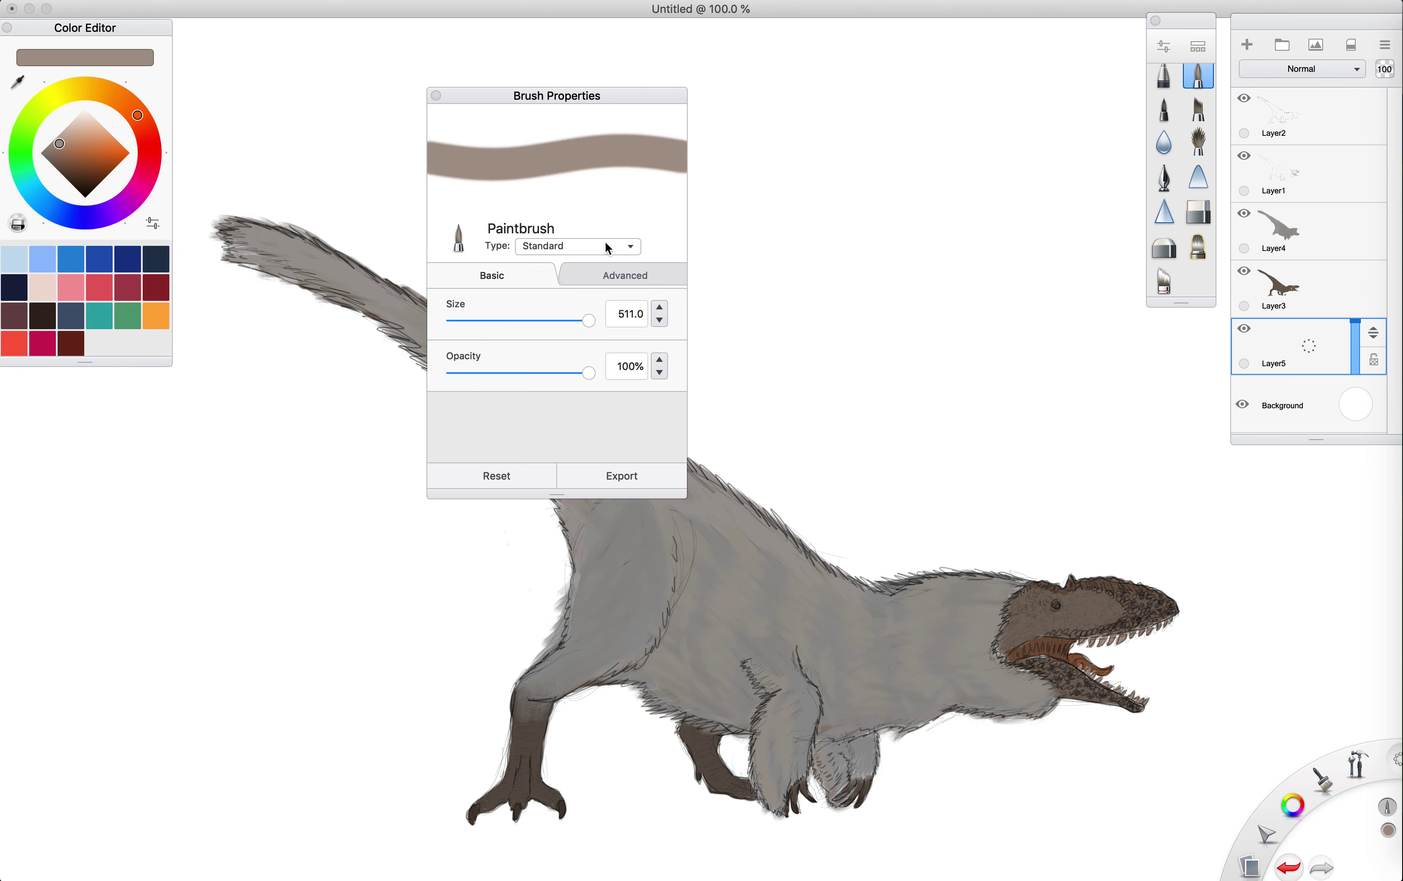
left_click(435, 96)
mouse_move(502, 94)
left_mouse_down()
mouse_move(513, 105)
mouse_move(361, 513)
mouse_move(683, 338)
mouse_move(797, 746)
mouse_move(1042, 355)
mouse_move(990, 204)
mouse_move(1253, 700)
mouse_move(1089, 181)
mouse_move(903, 46)
left_mouse_up()
- Repaint the whole background behind the dinosaur in lighter pinkish grey, and pick a paler neutral grey as the brush colour
left_click(61, 135)
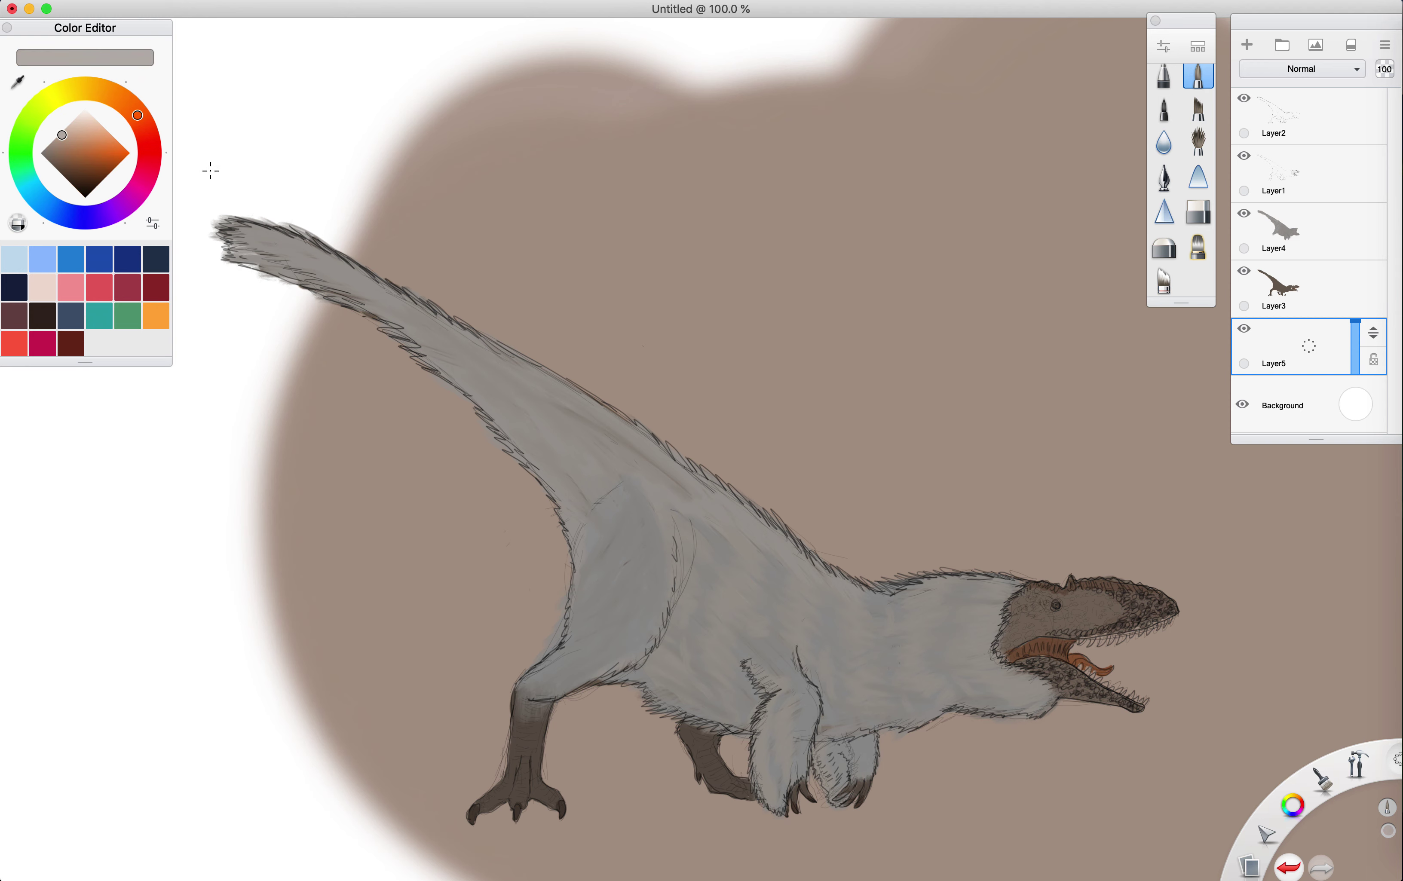
left_click(728, 415)
mouse_move(728, 415)
left_mouse_down()
mouse_move(906, 665)
mouse_move(829, 295)
mouse_move(1098, 696)
mouse_move(1091, 262)
mouse_move(770, 718)
mouse_move(1308, 769)
left_mouse_up()
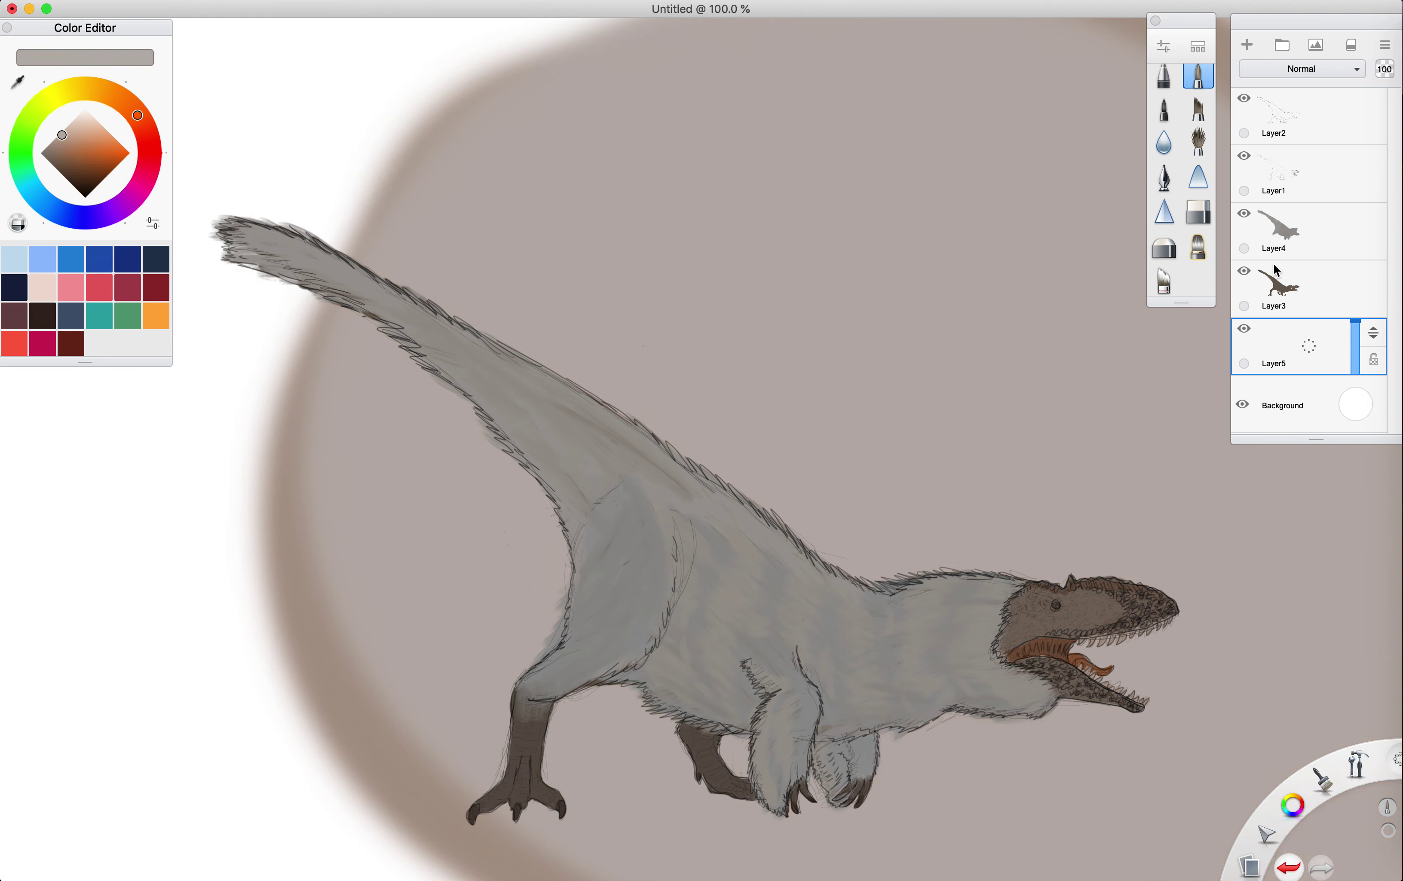
mouse_move(641, 82)
left_mouse_down()
mouse_move(335, 44)
mouse_move(192, 257)
left_mouse_up()
mouse_move(116, 292)
left_mouse_down()
mouse_move(143, 572)
mouse_move(148, 831)
mouse_move(335, 824)
mouse_move(631, 854)
left_mouse_up()
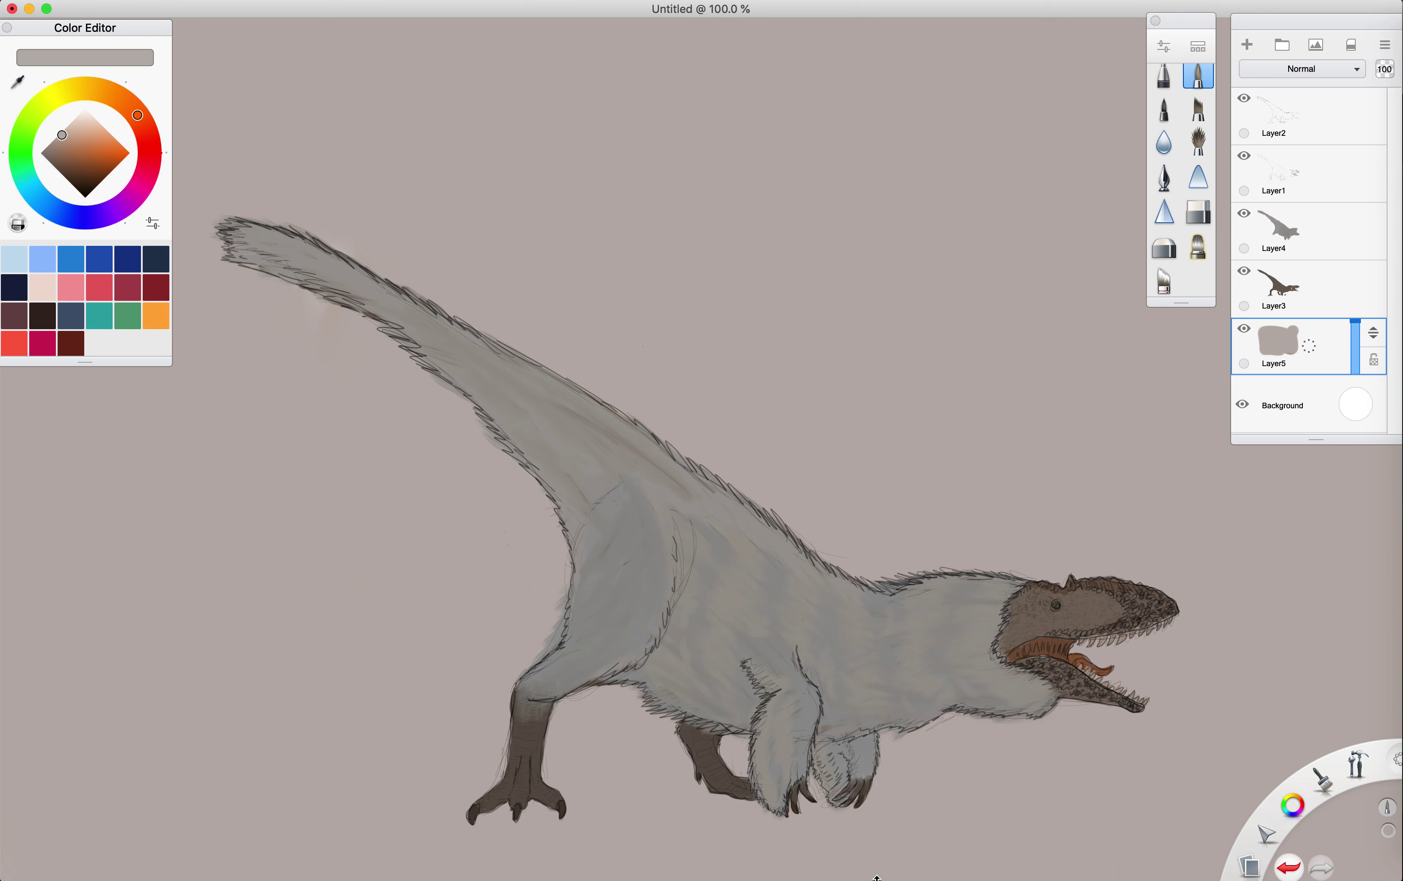
left_click_drag(63, 133, 64, 127)
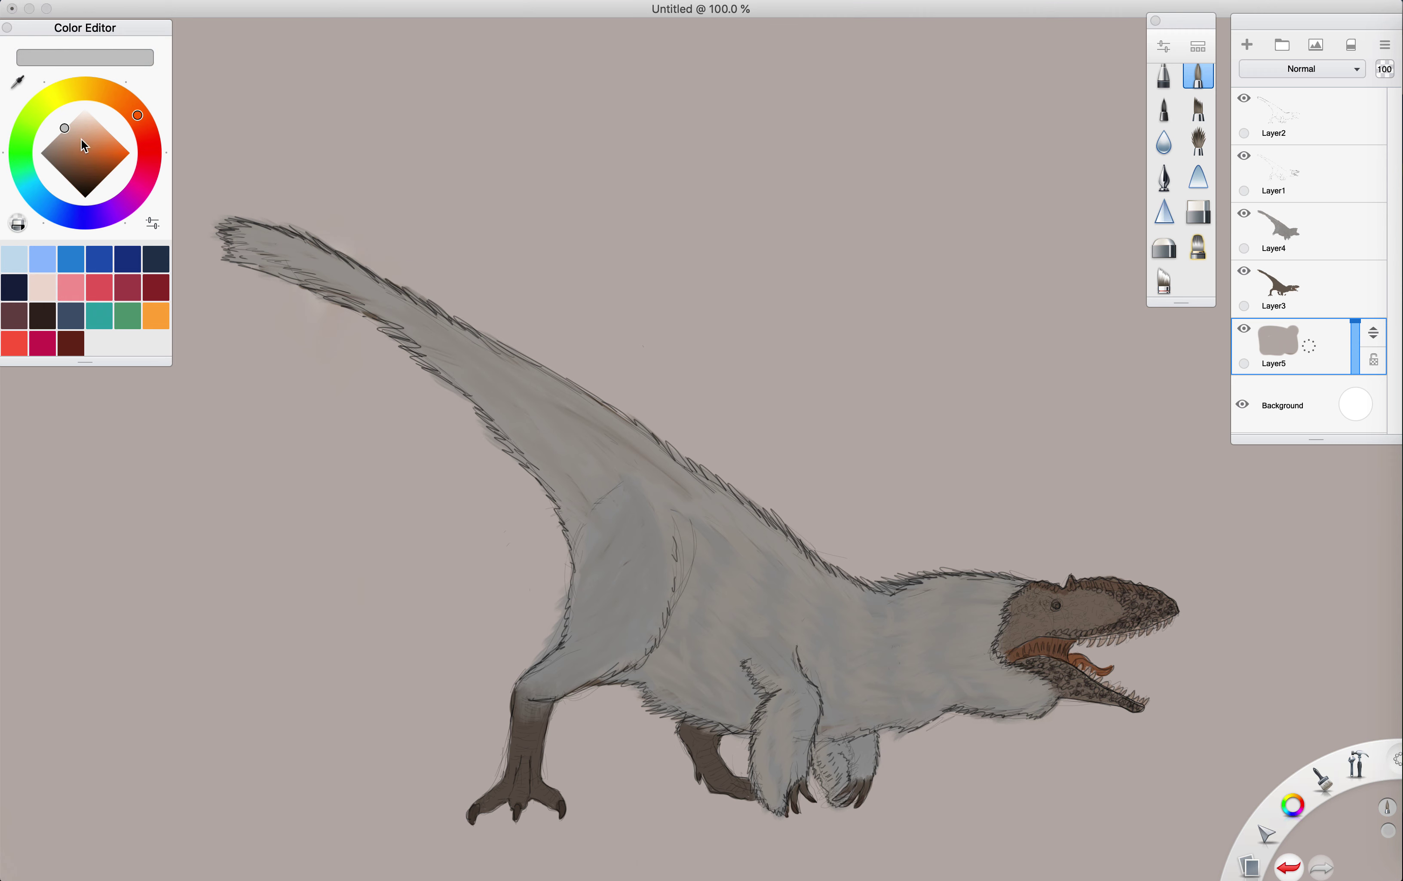
- Paint a large pale grey disc on the background behind the dinosaur's back and blend it over with pinkish grey-brown
left_click_drag(775, 449, 719, 506)
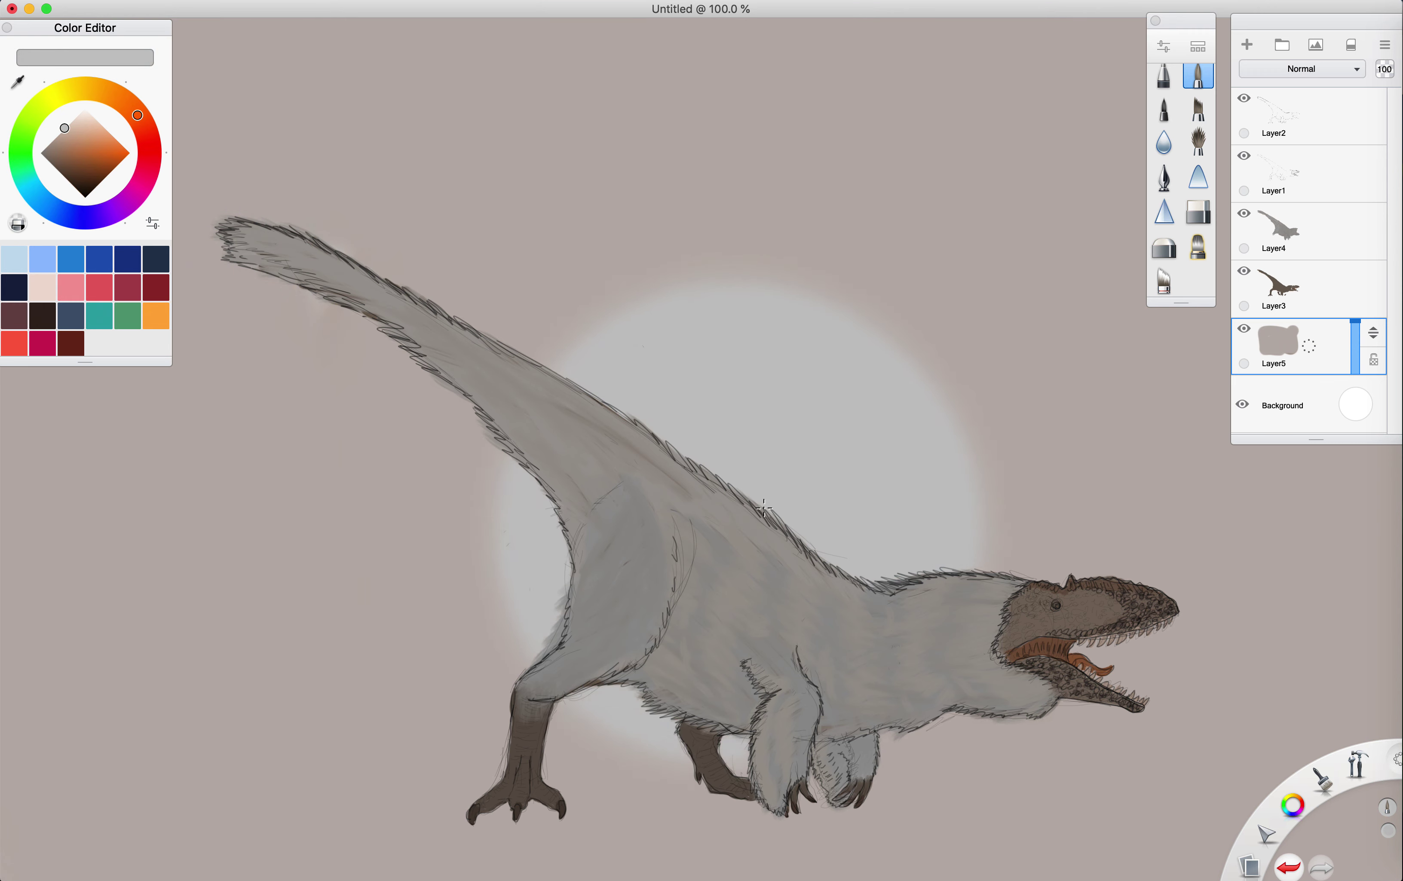
left_click(61, 136)
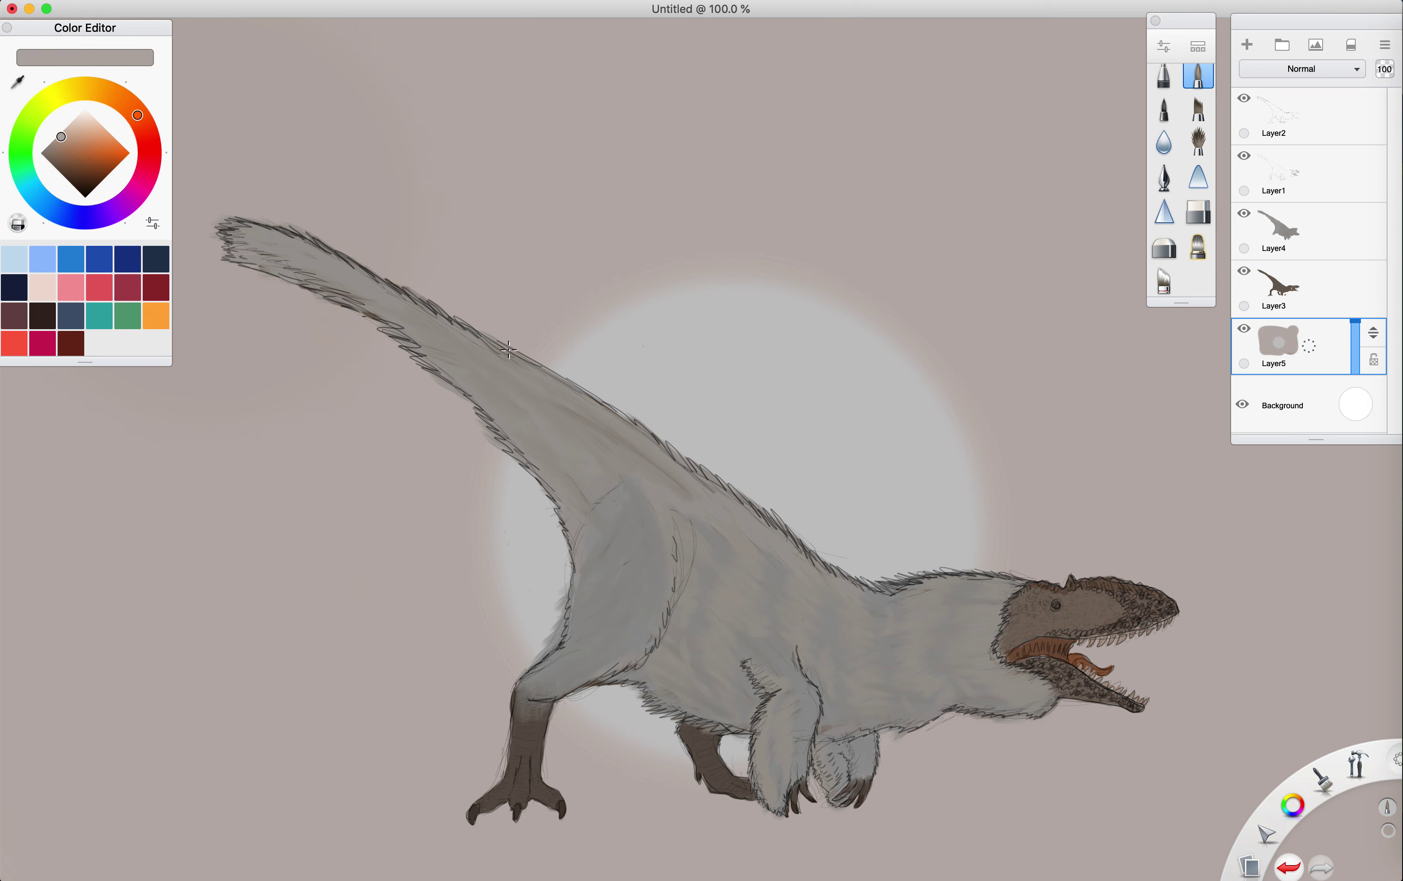
mouse_move(787, 416)
left_mouse_down()
mouse_move(726, 460)
mouse_move(583, 700)
mouse_move(667, 462)
left_mouse_up()
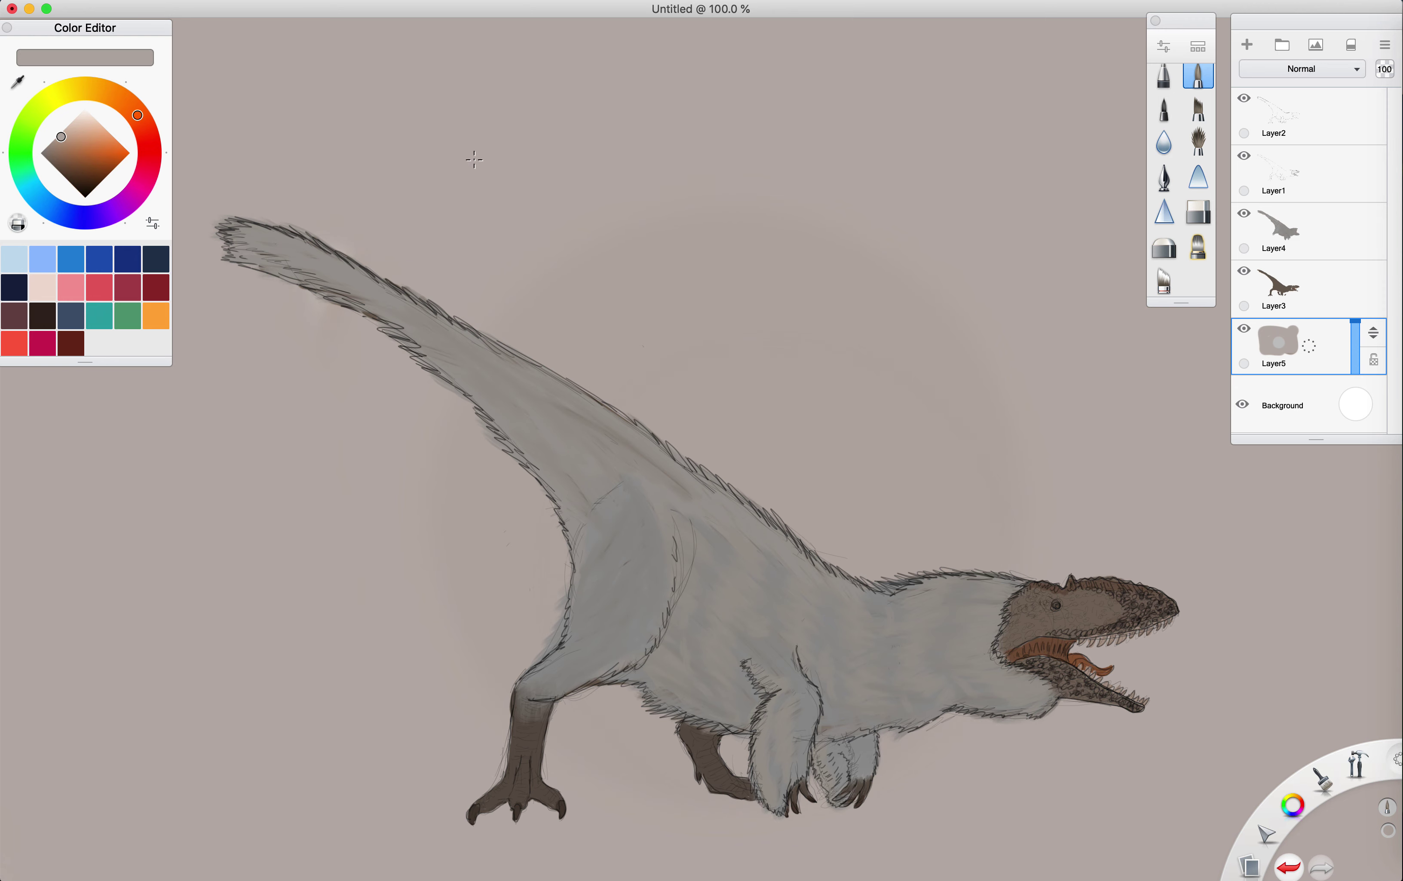
- Sign the artwork with the artist's handwritten signature in near-black pencil on the empty background above the dinosaur's back
mouse_move(125, 28)
left_mouse_down()
mouse_move(1267, 6)
mouse_move(717, 17)
mouse_move(157, 53)
mouse_move(114, 34)
left_mouse_up()
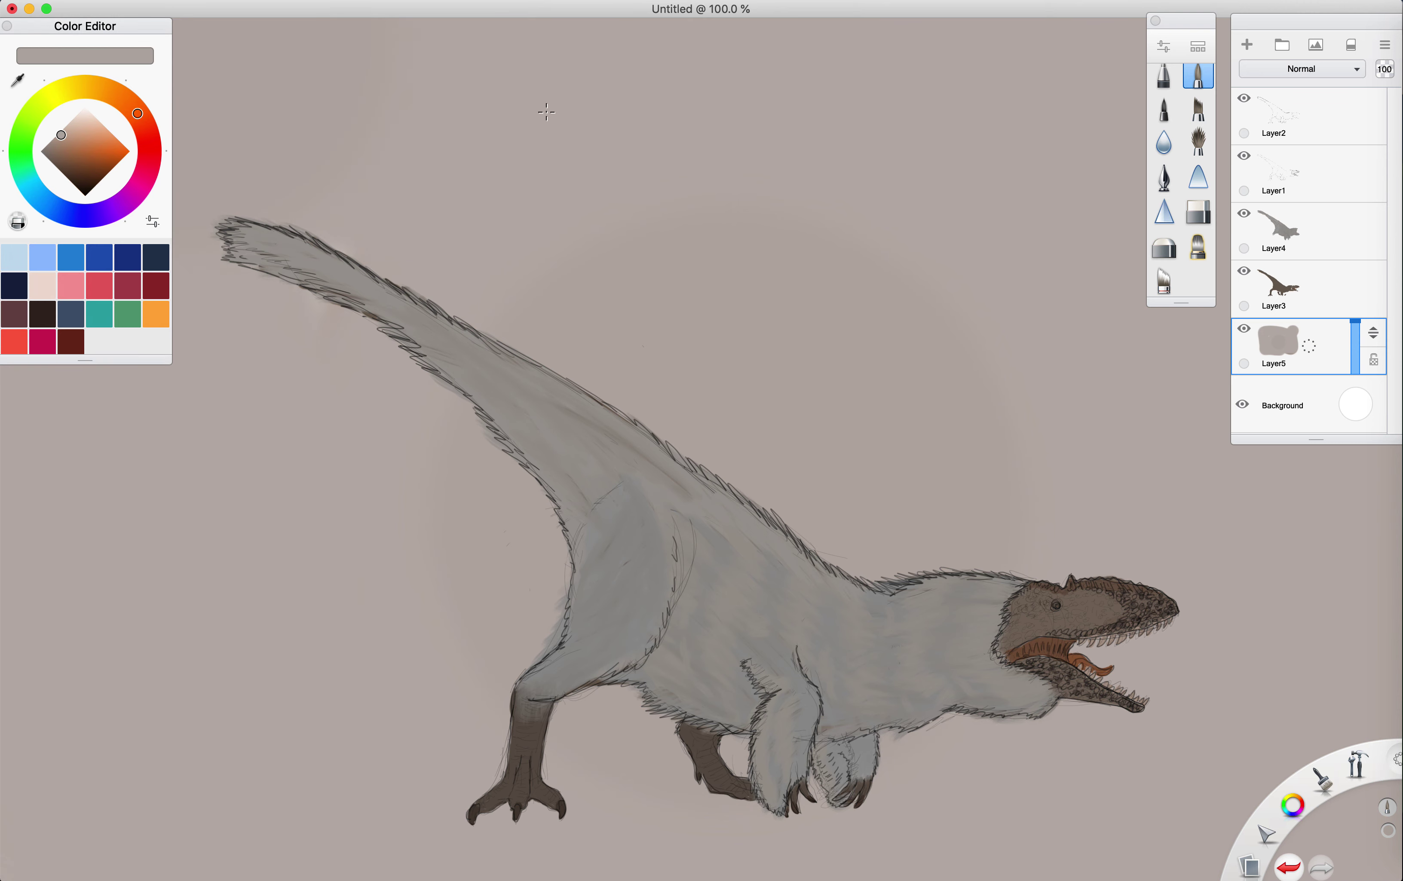
left_click(1164, 77)
left_click(66, 175)
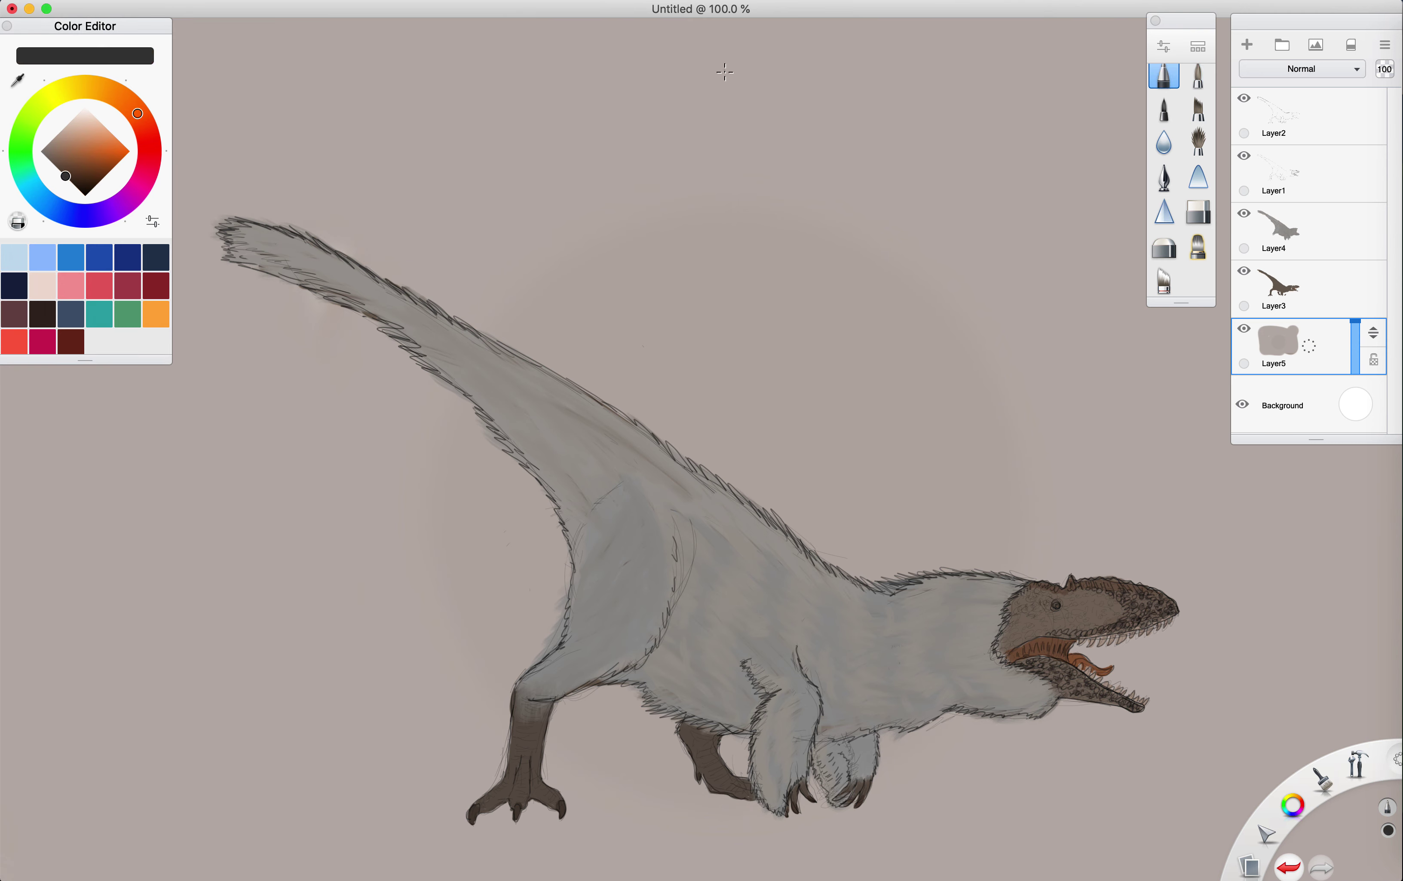
mouse_move(679, 101)
left_mouse_down()
mouse_move(677, 166)
mouse_move(689, 141)
mouse_move(690, 157)
mouse_move(713, 136)
mouse_move(739, 147)
mouse_move(785, 115)
left_mouse_up()
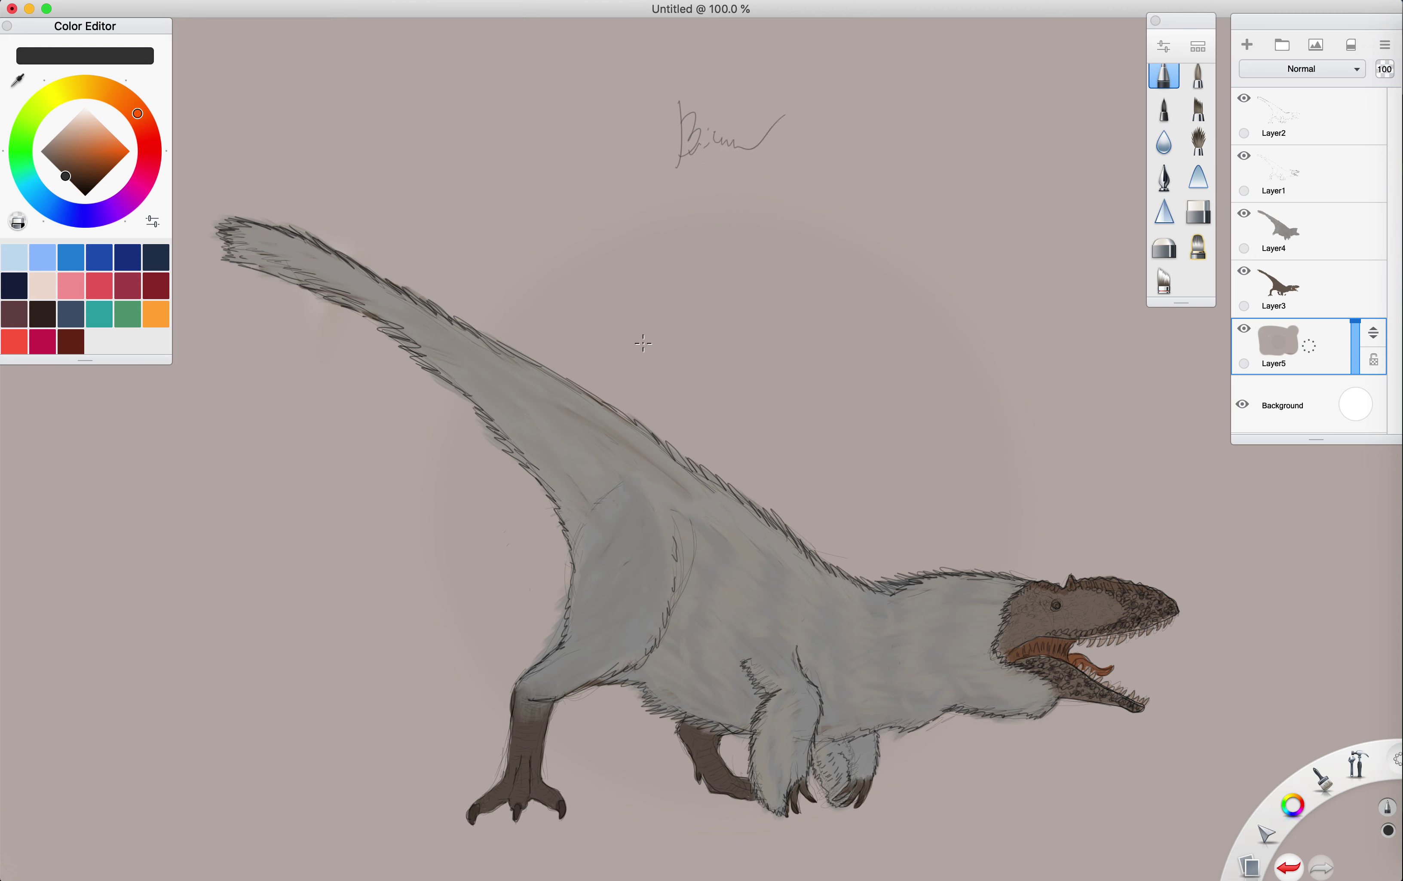